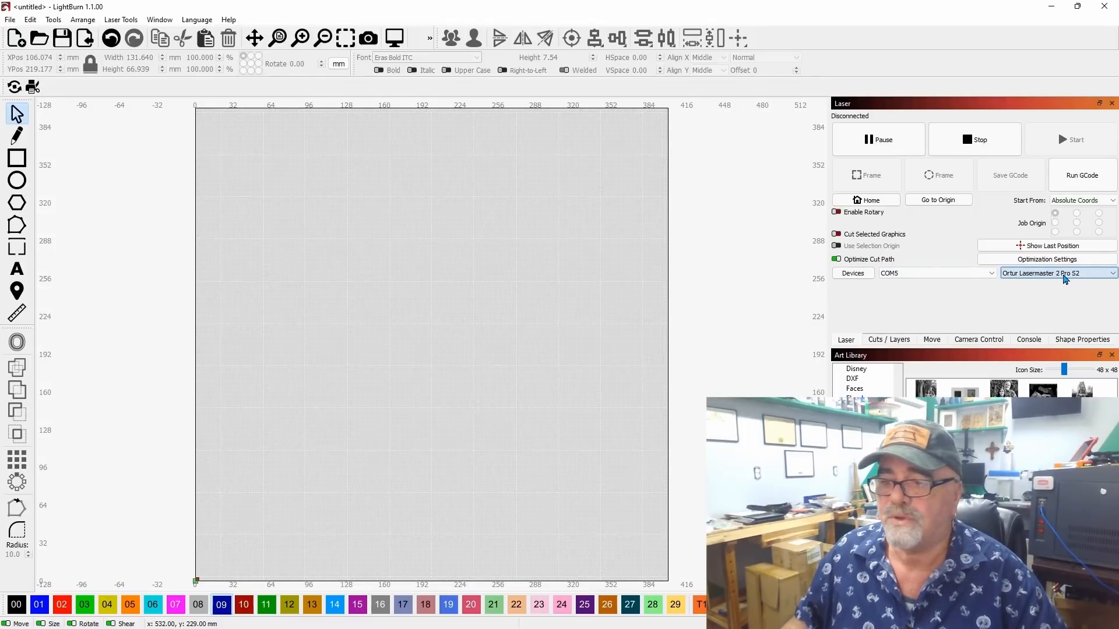
- Review the list of configured laser devices and leave the current device selected
left_click(1064, 280)
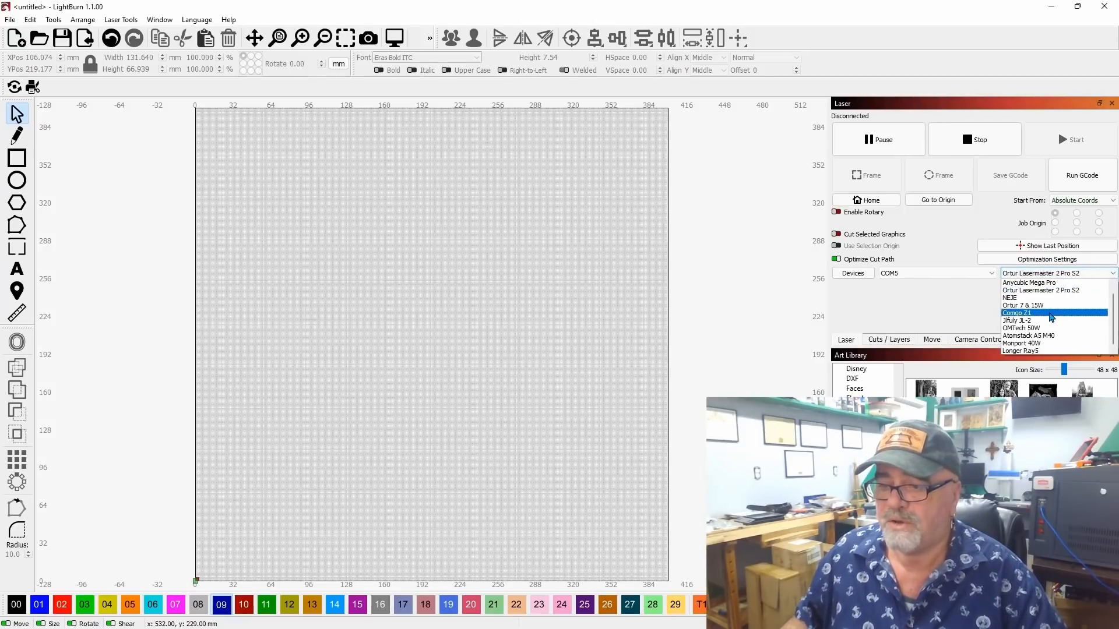
scroll(1052, 317, "up", 1)
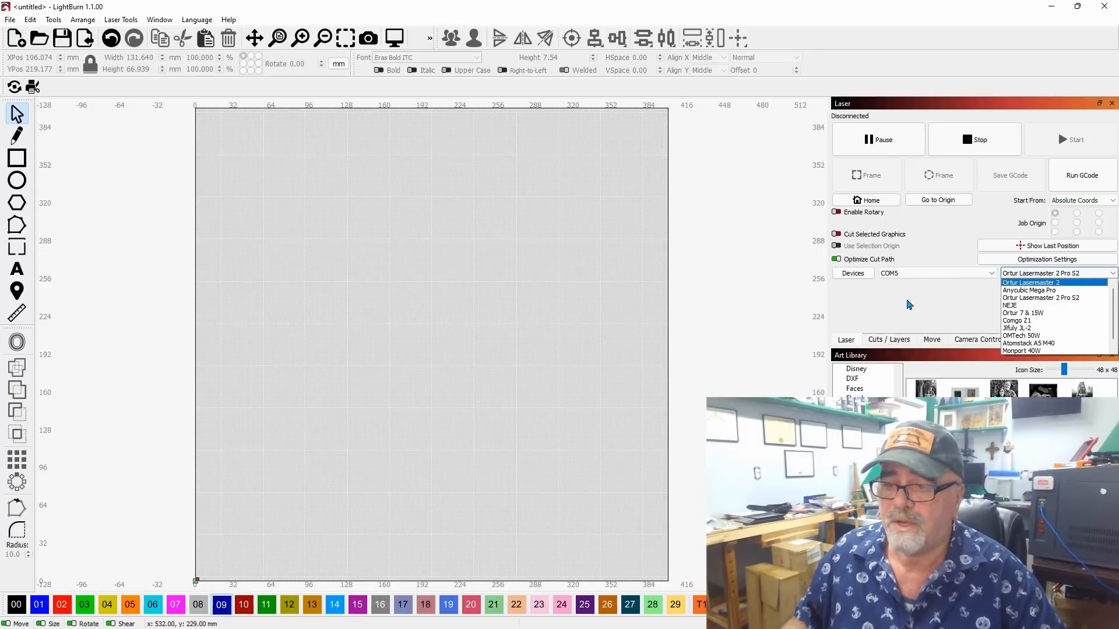
left_click(909, 304)
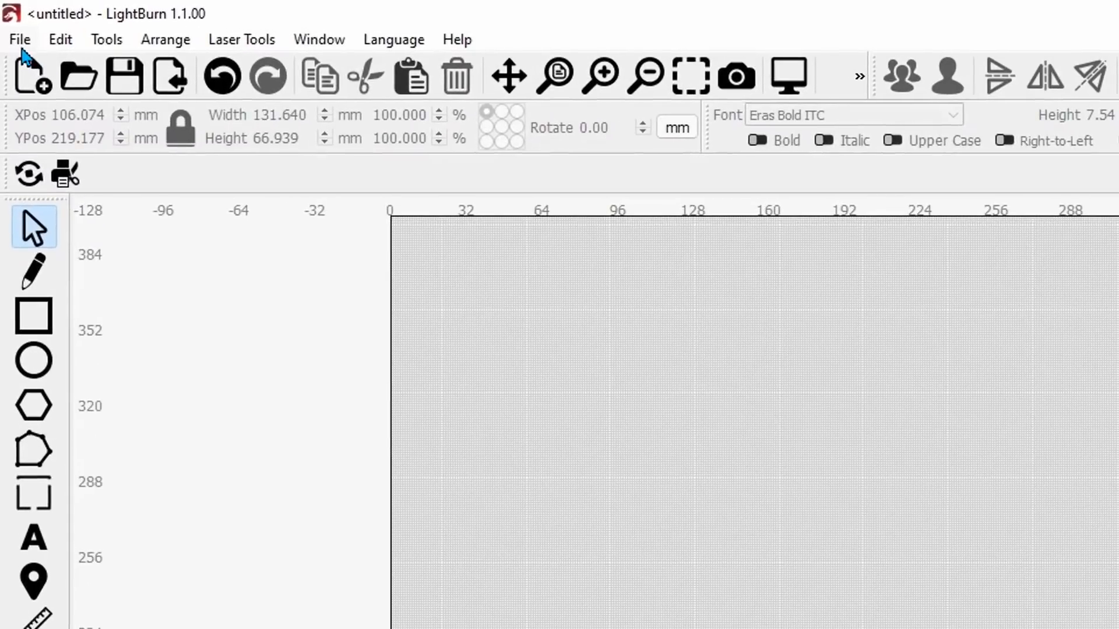
- View the available preferences backups and the devices stored in the latest one, without loading a backup
left_click(21, 41)
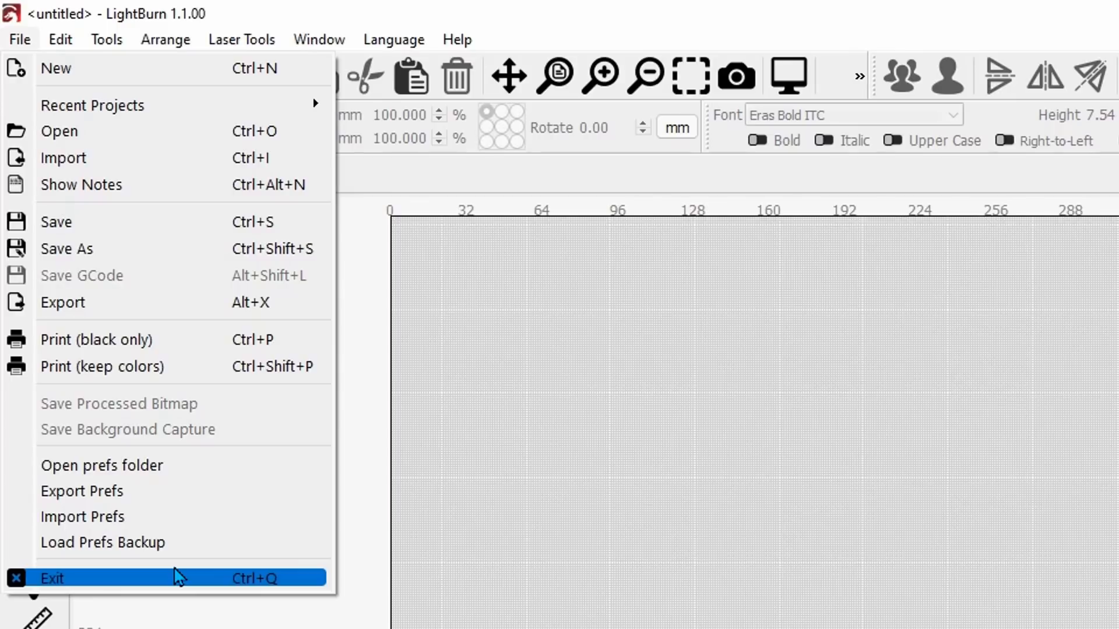
left_click(137, 547)
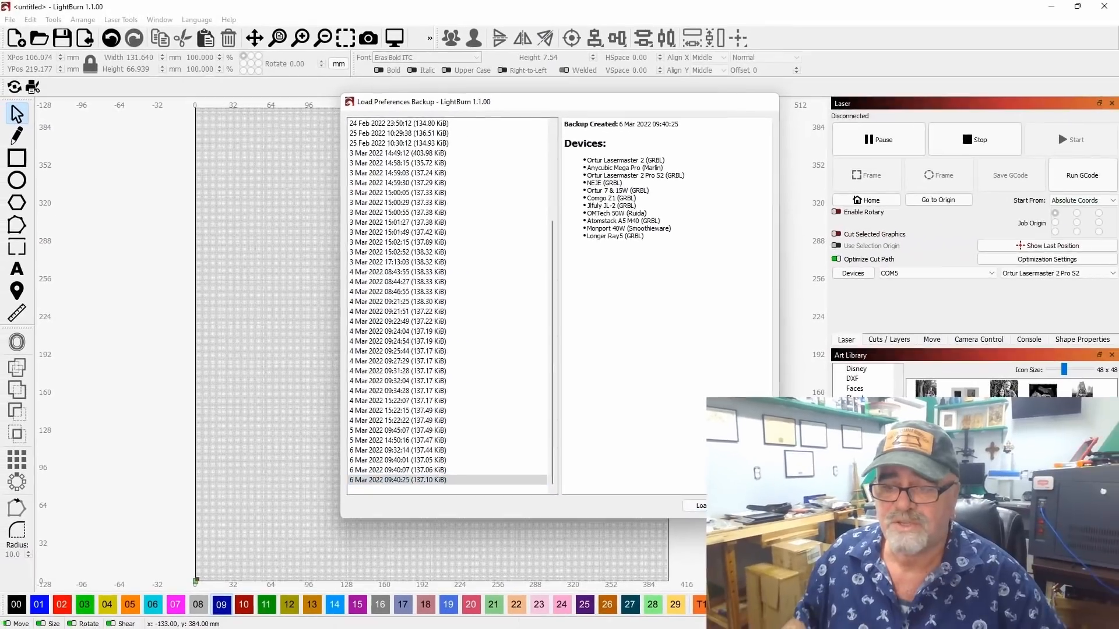
left_click(1077, 605)
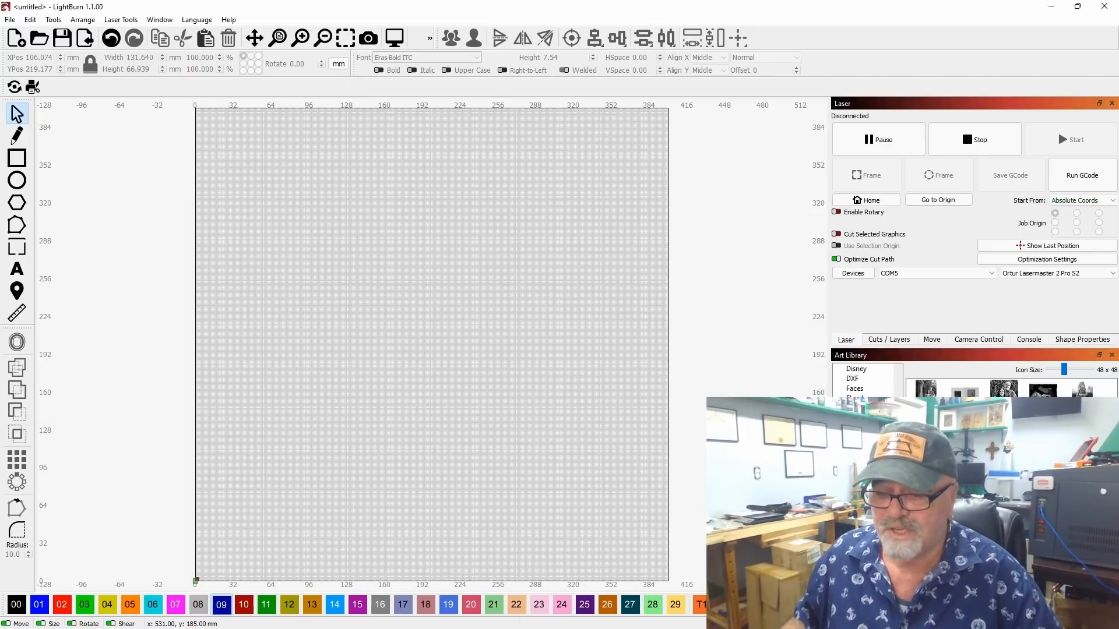
- Show the material library and switch the laser device to Atomstack A5 M40
left_click(893, 586)
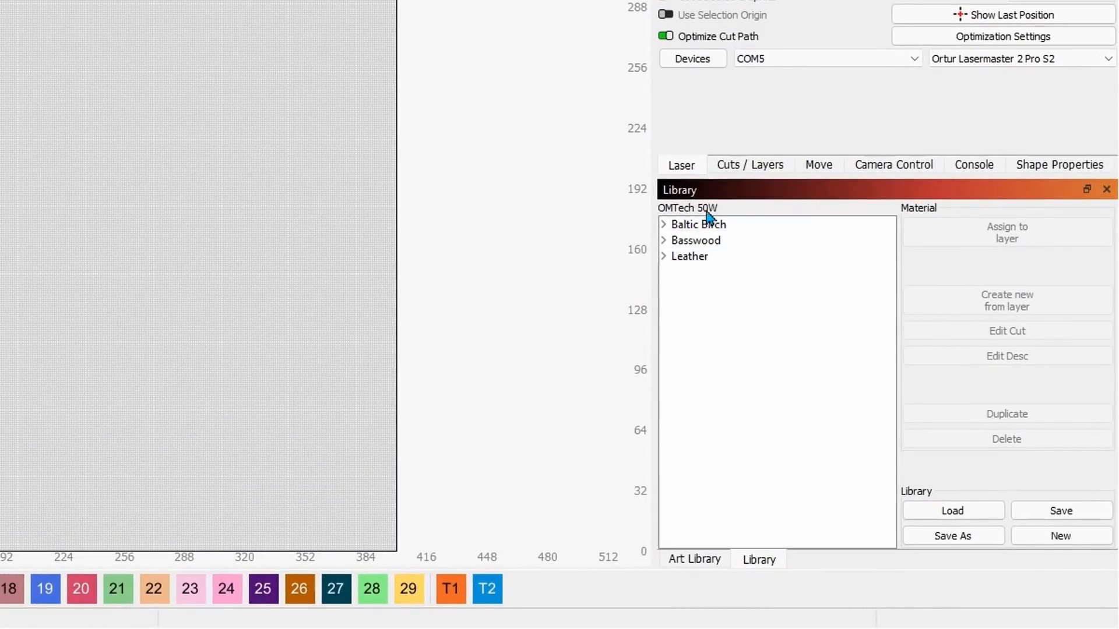
left_click(1001, 64)
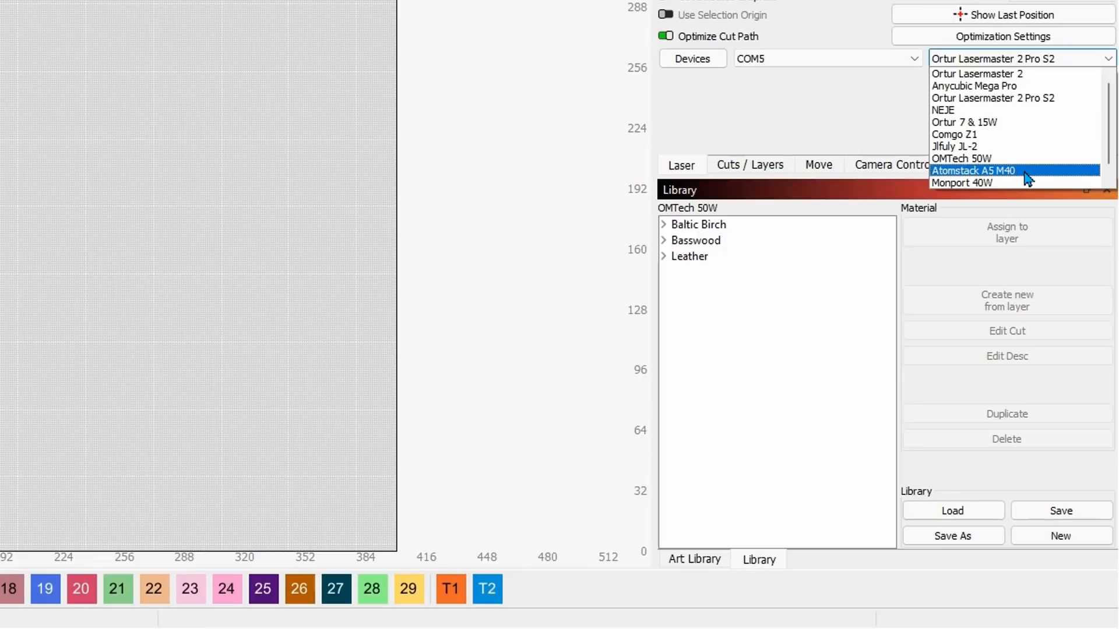
key("Escape")
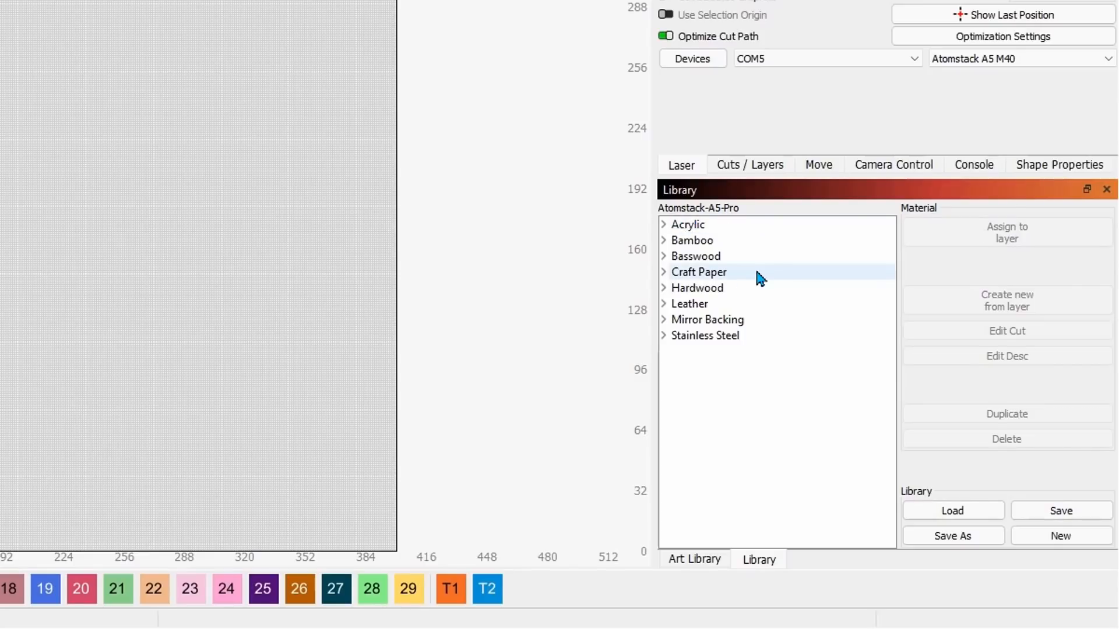
- Switch the laser device to OMTech 50W, and from there to Ortur Lasermaster 2
left_click(1007, 58)
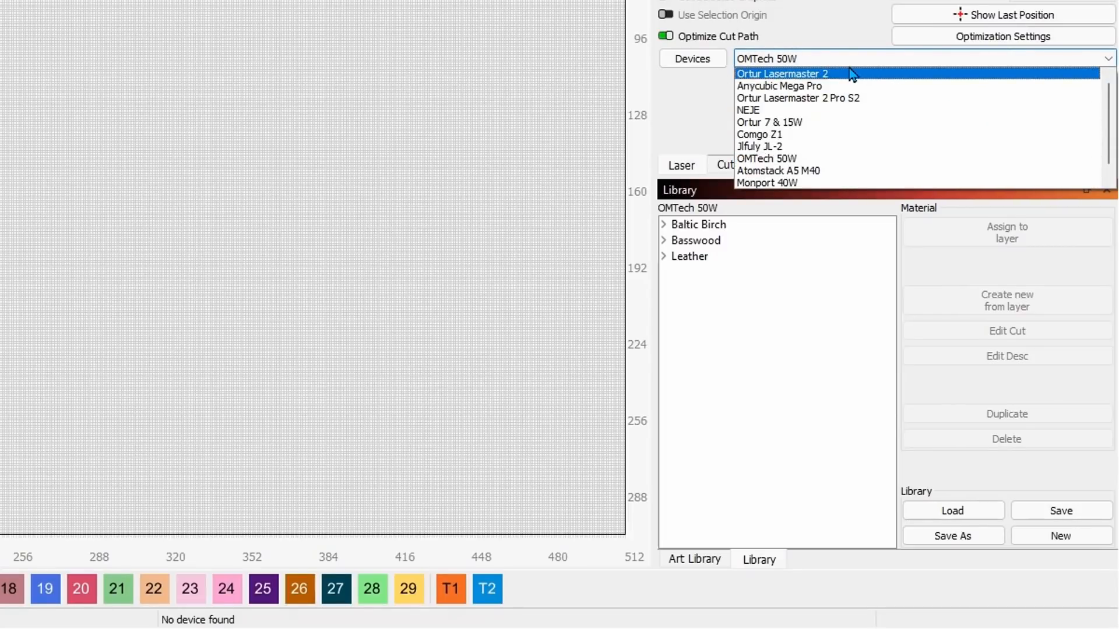
key("Escape")
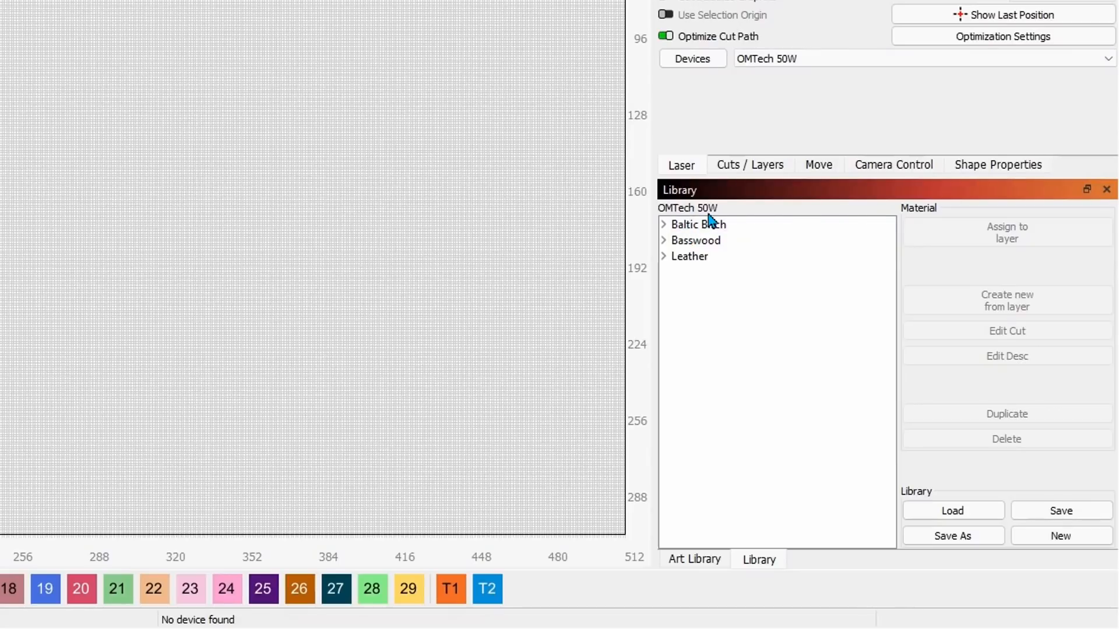
left_click(839, 70)
left_click(839, 74)
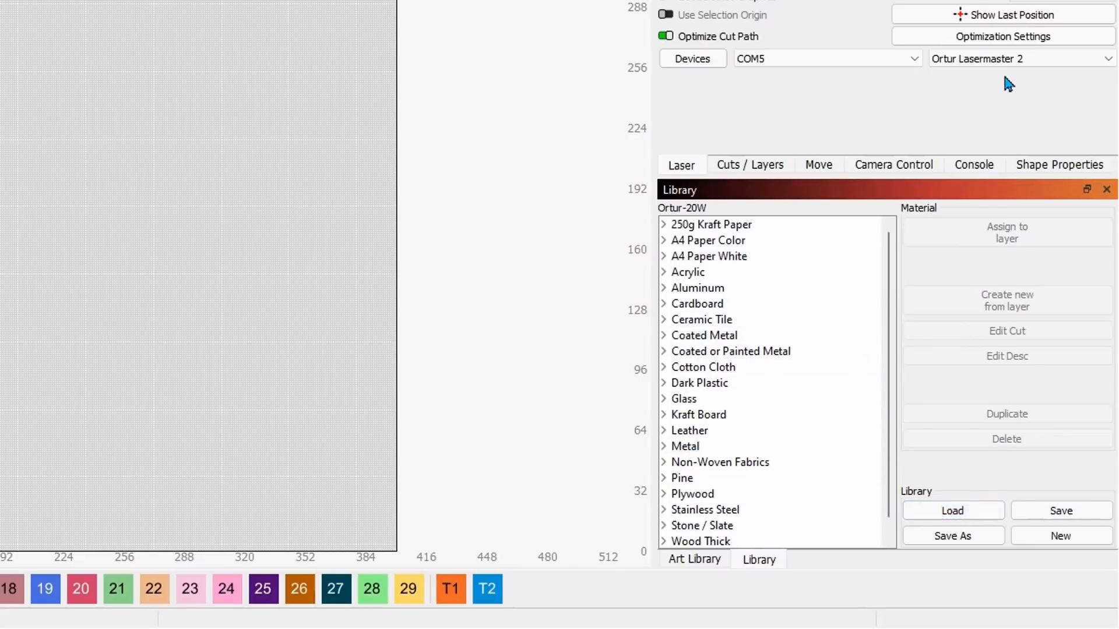
- Try the Comgo Z1 and Monport 40W devices to compare their material libraries, and return to Ortur Lasermaster 2
left_click(989, 64)
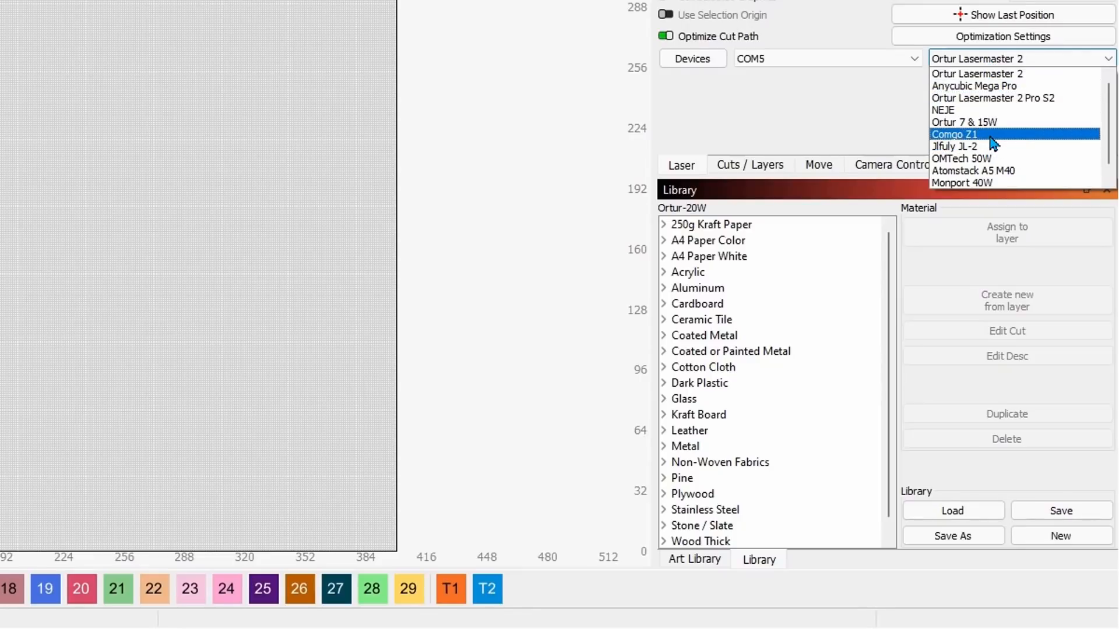
key("Escape")
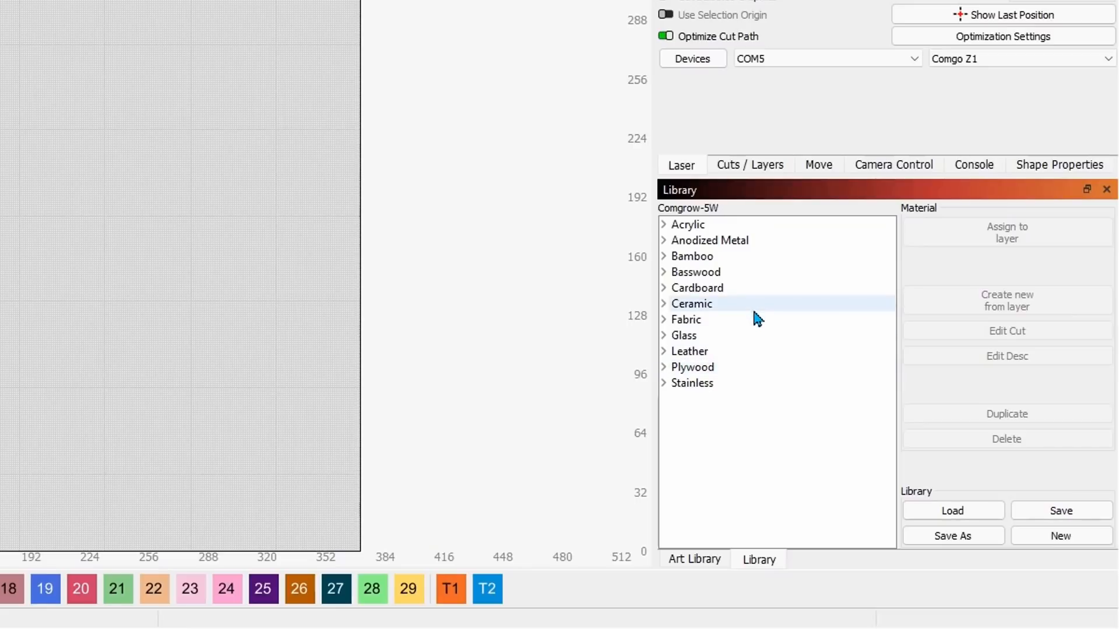
left_click(969, 59)
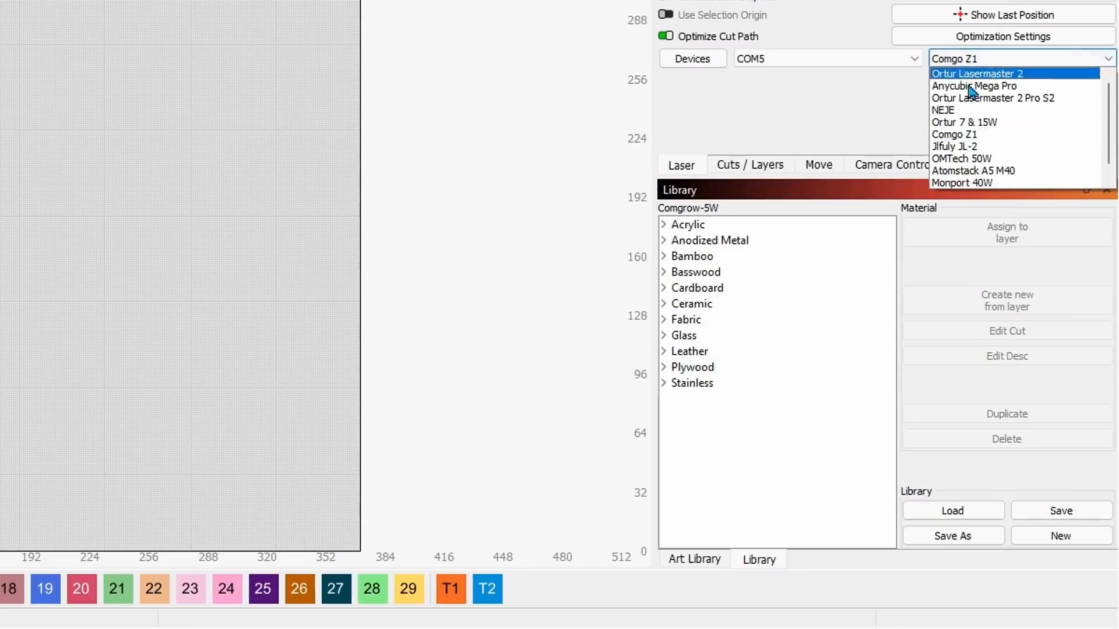
left_click(984, 185)
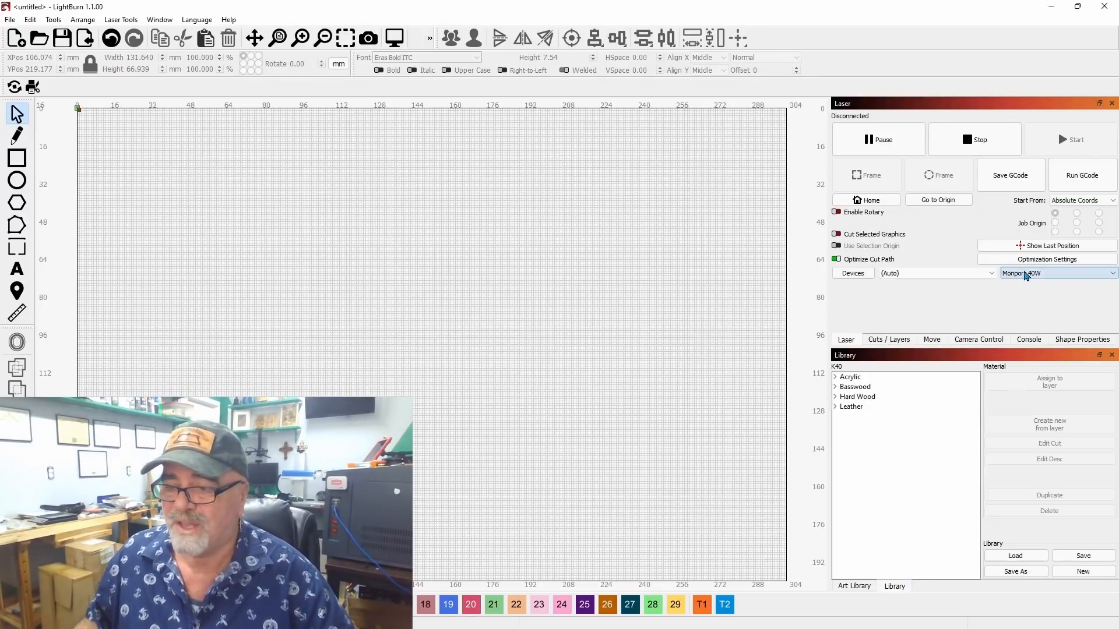
left_click(1026, 274)
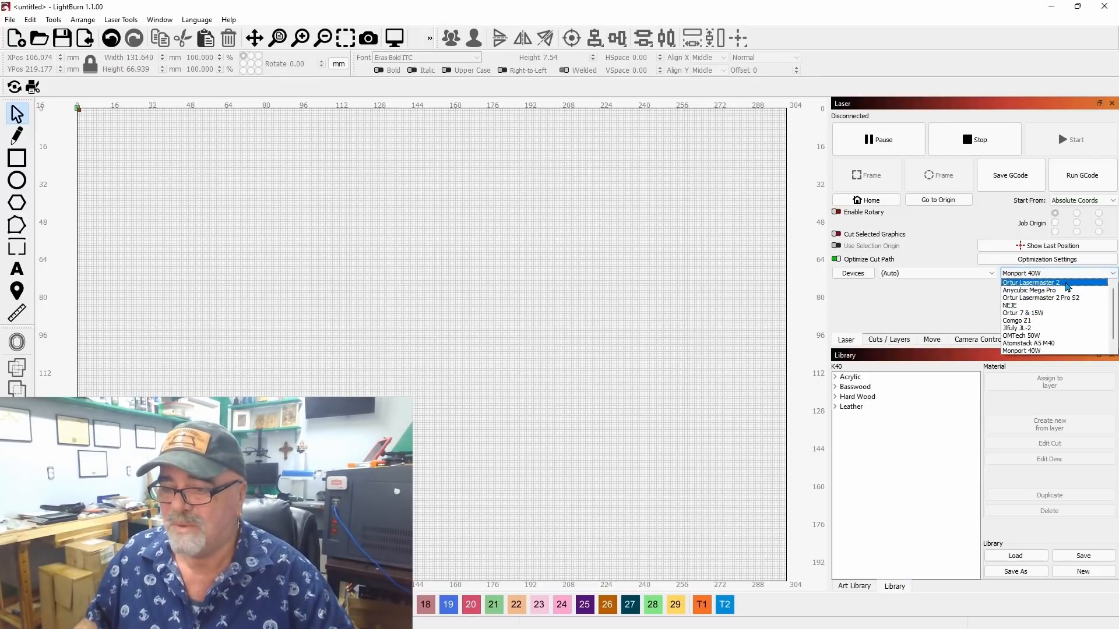
left_click(1067, 287)
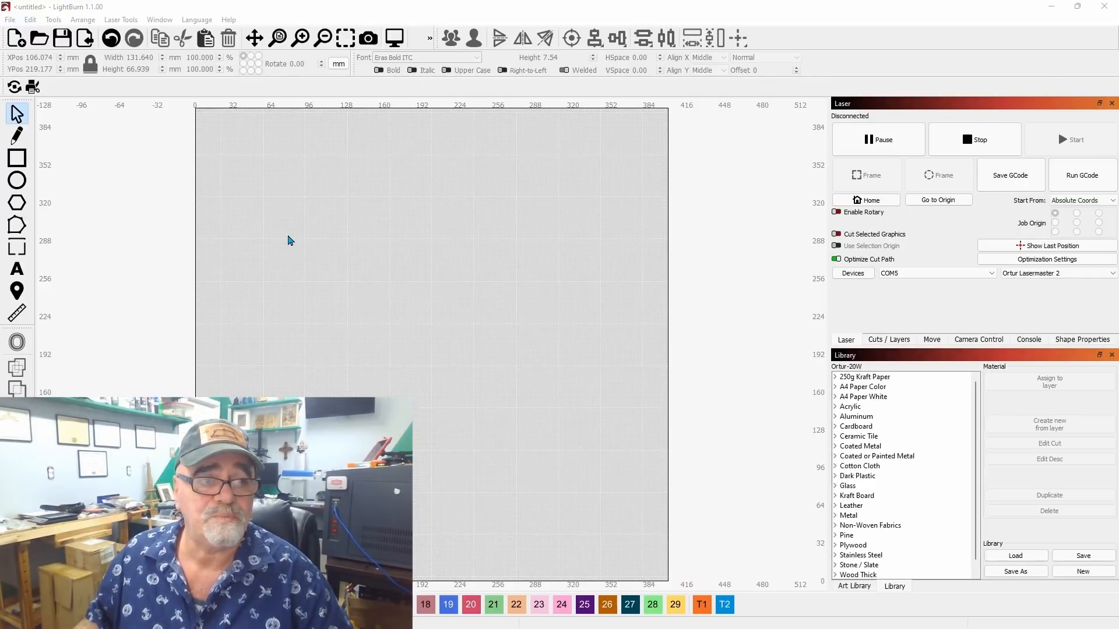
- Add a text object reading "Text" in the upper middle of the workspace
left_click(22, 272)
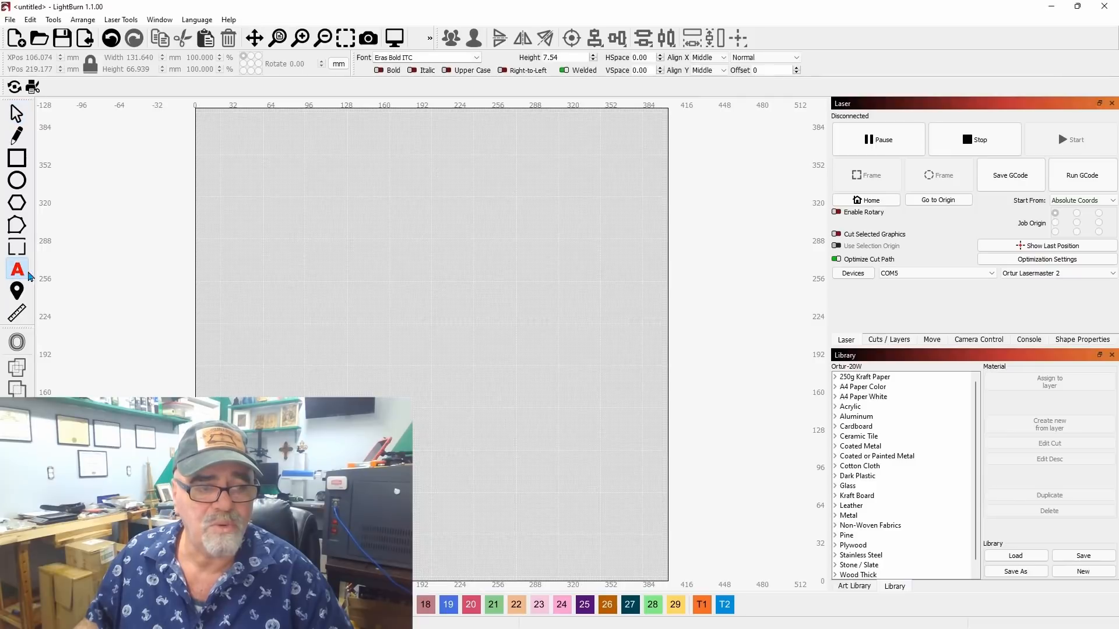
left_click(360, 236)
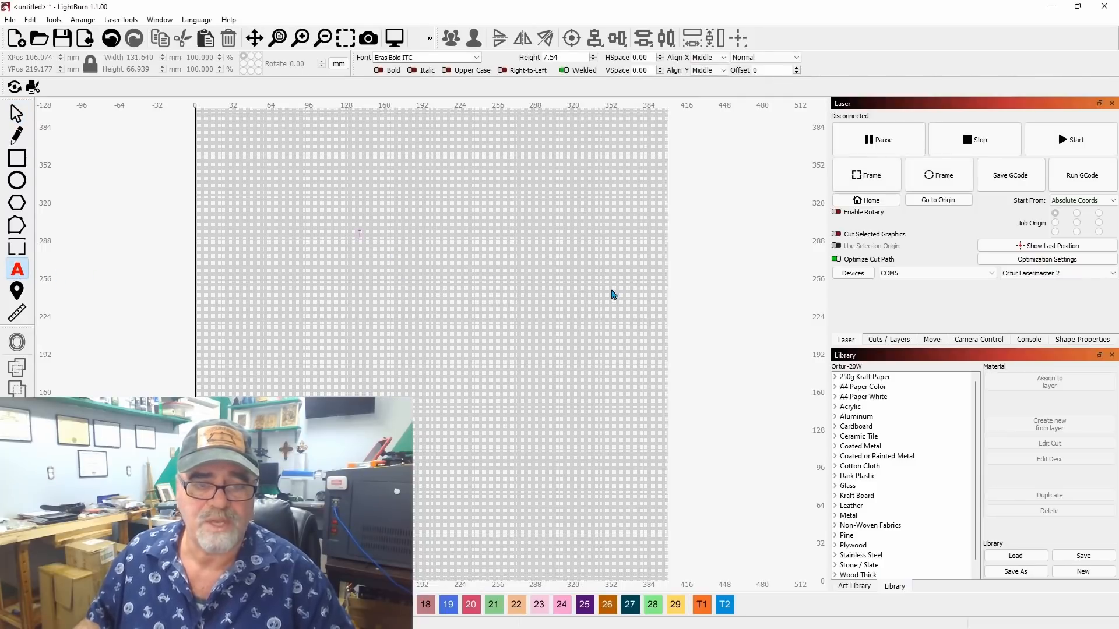
type("Text")
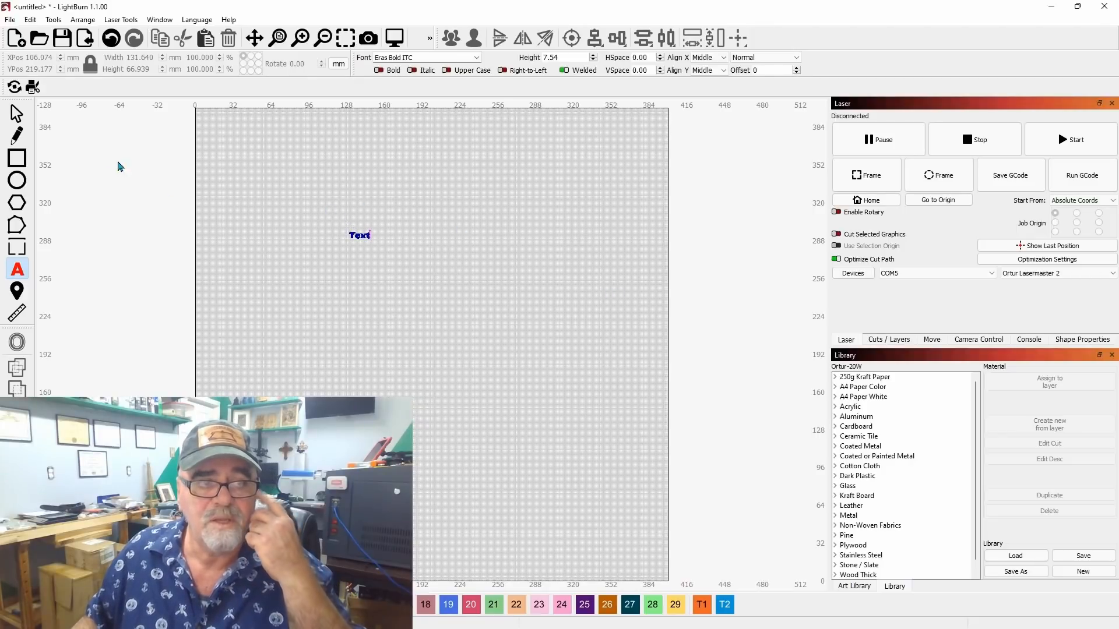
left_click(17, 114)
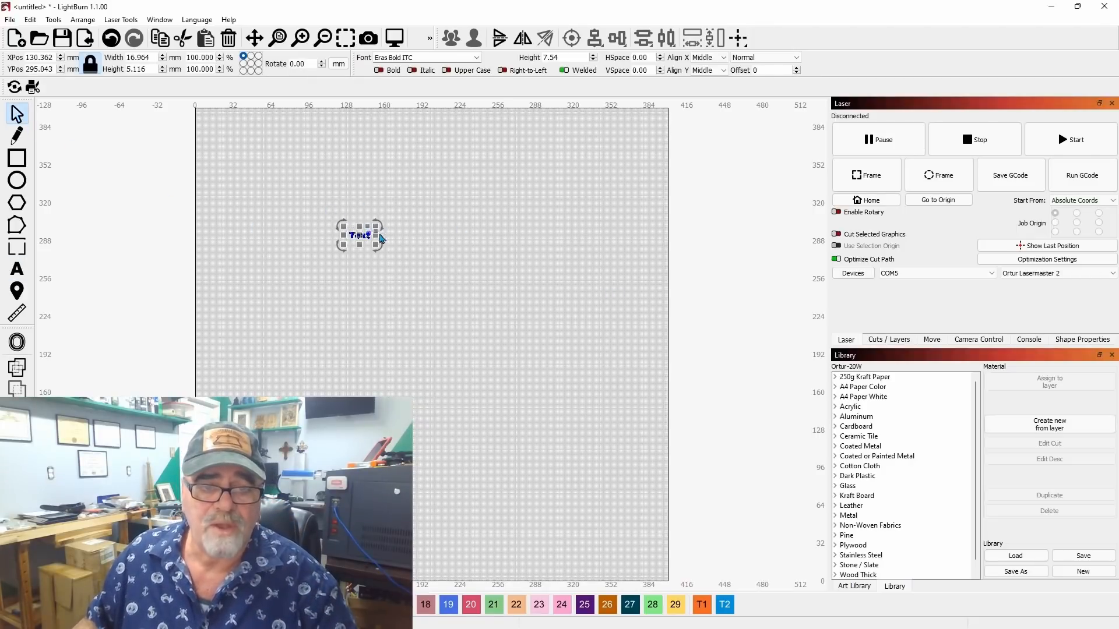
- Enlarge the text to about 74 mm wide and move it down toward the middle of the workspace
left_click_drag(379, 227, 447, 203)
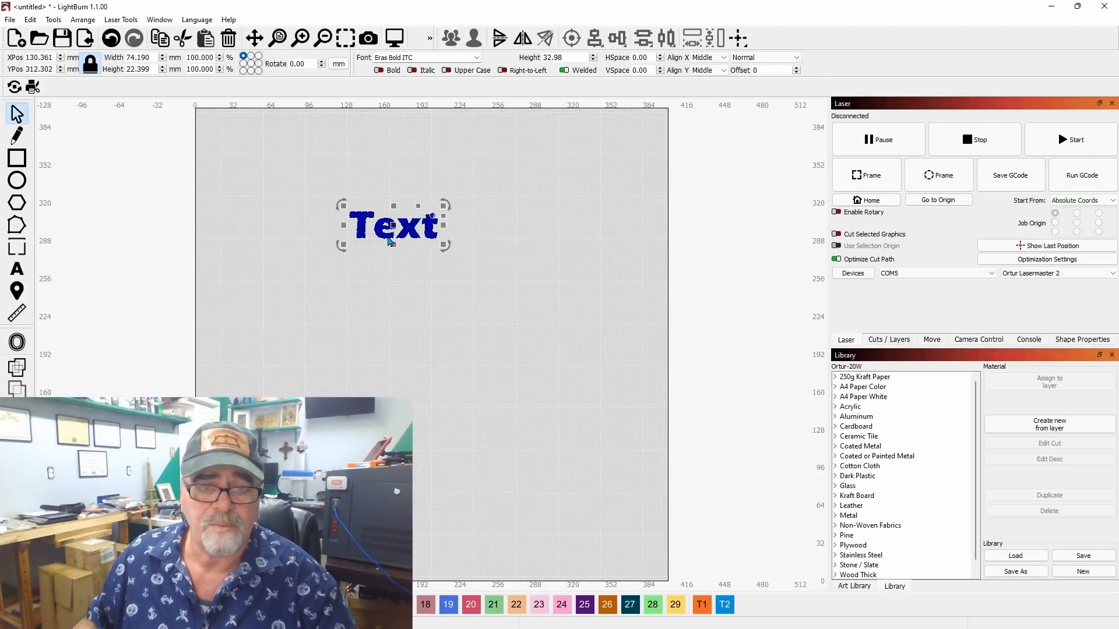
left_click_drag(389, 239, 419, 328)
left_click(524, 333)
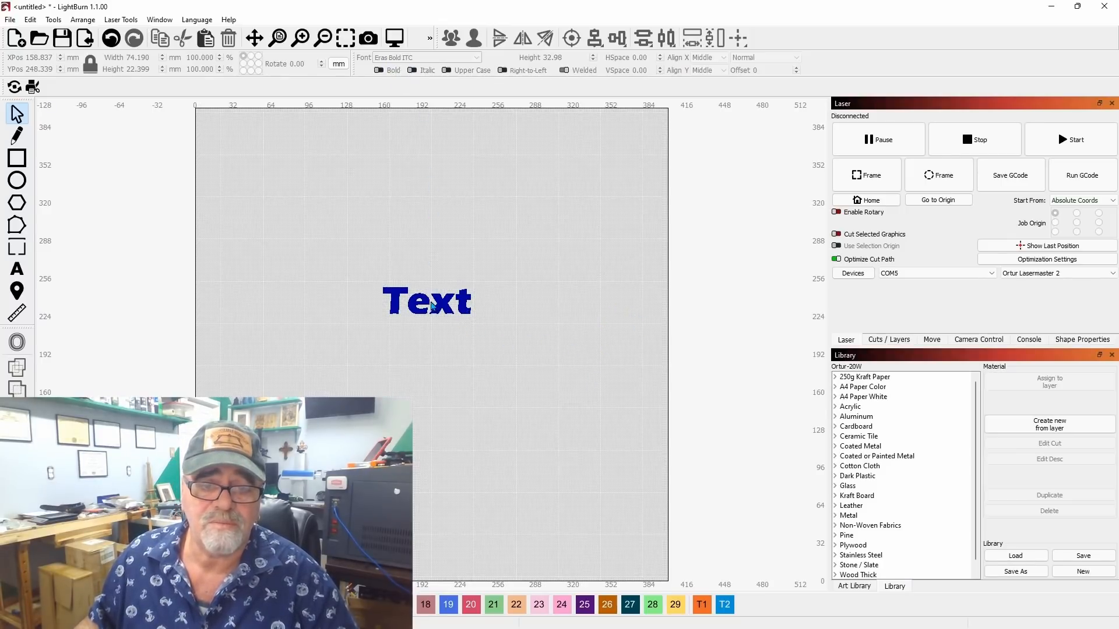
- Change the font of the text object to Distant Galaxy
left_click(448, 308)
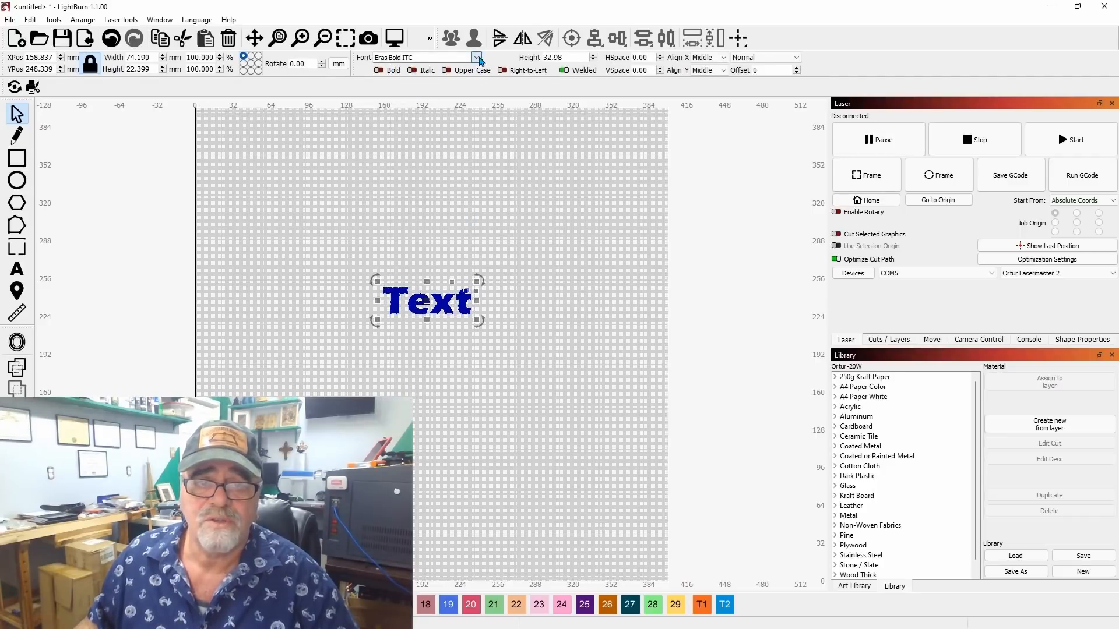
left_click(477, 57)
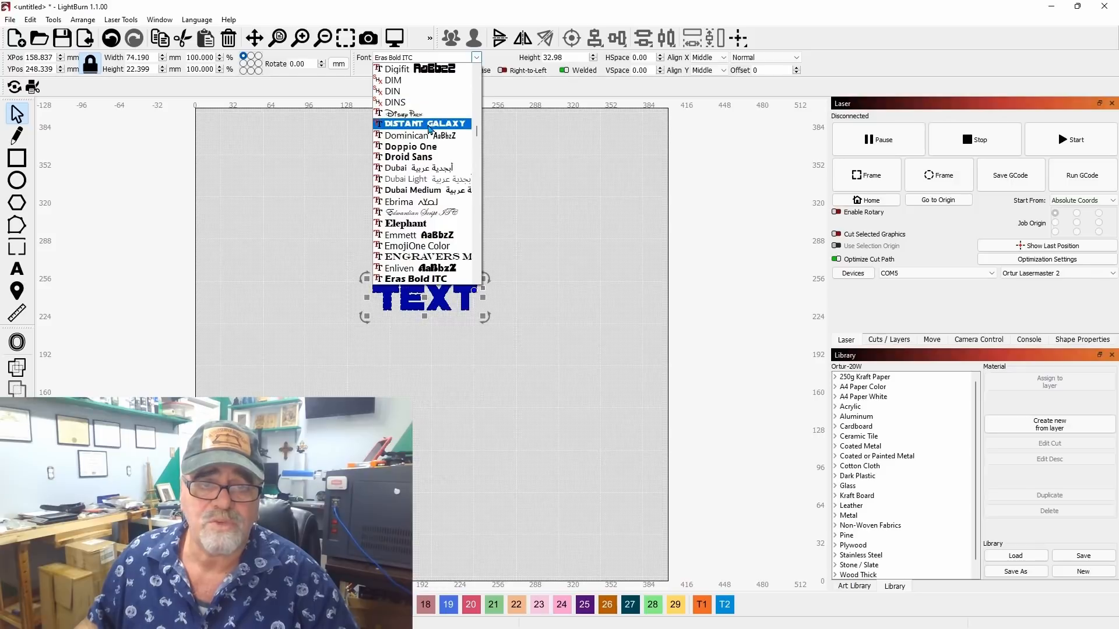
left_click(428, 124)
left_click(535, 325)
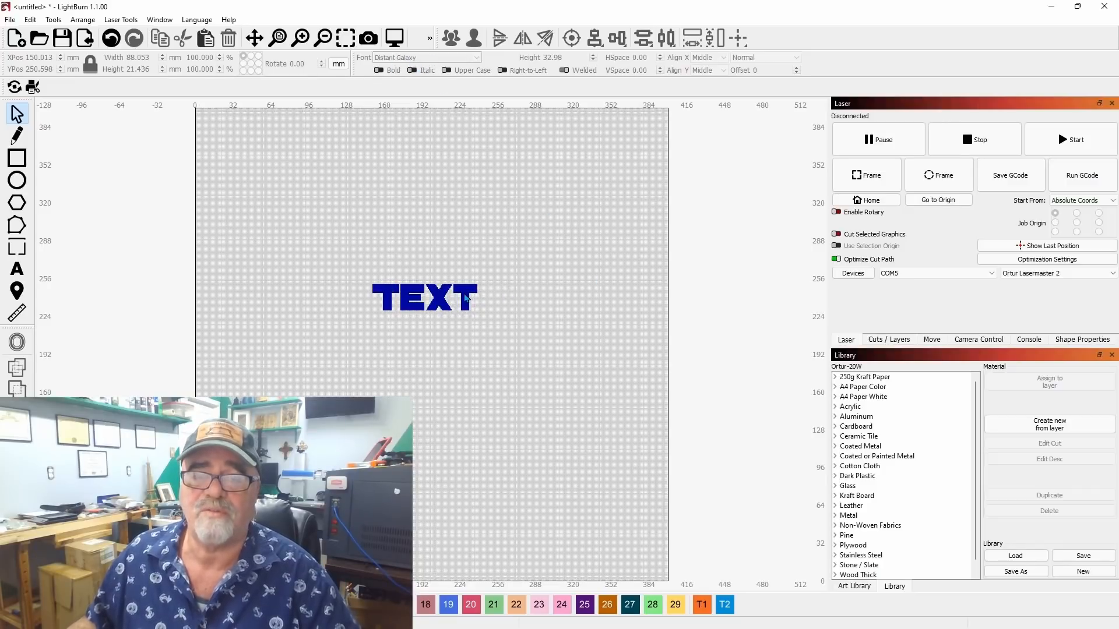
- Enlarge the text to a font height of about 48 mm and rotate it counterclockwise so it slopes upward
left_click(455, 303)
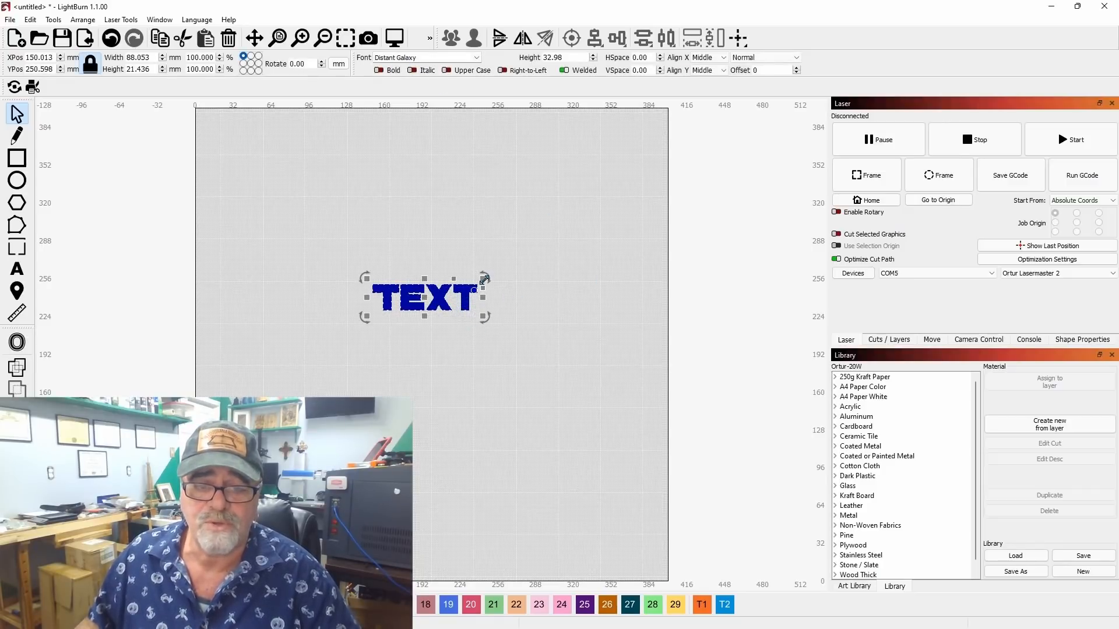
left_click_drag(487, 285, 517, 240)
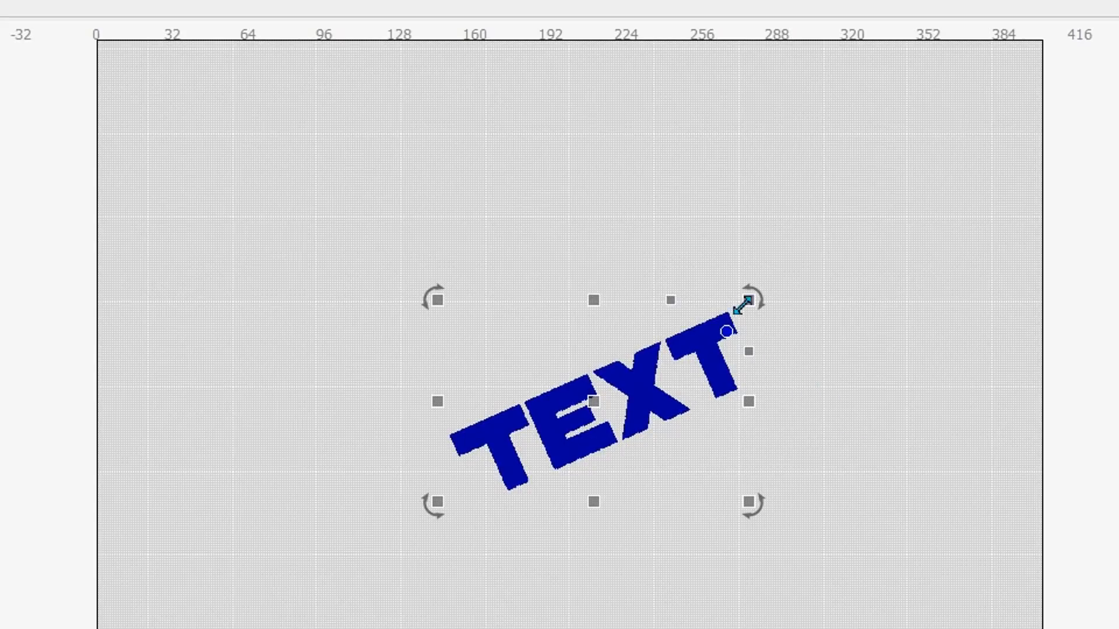
- Shear the rotated text horizontally and vertically, and bend it into an upward arc
left_click_drag(670, 304, 762, 298)
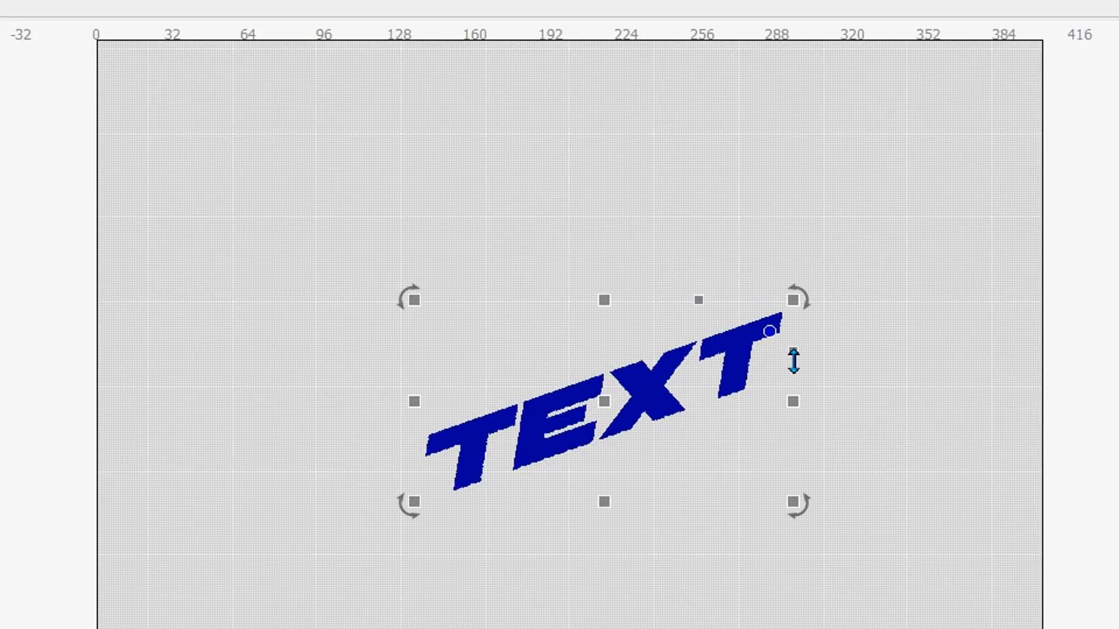
left_click_drag(794, 355, 792, 315)
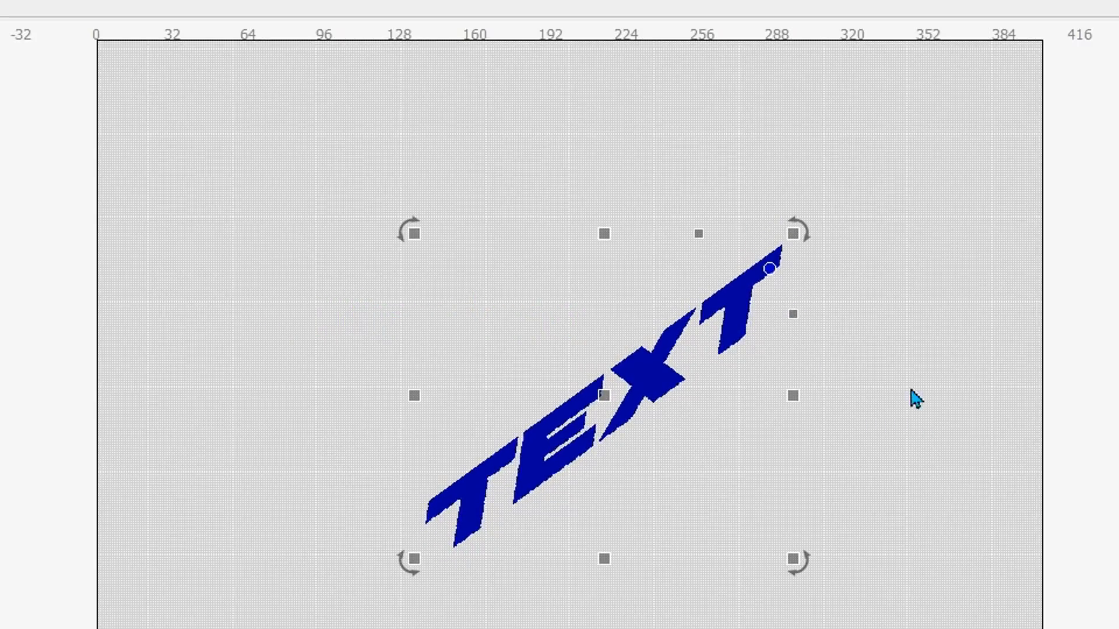
left_click_drag(769, 268, 774, 310)
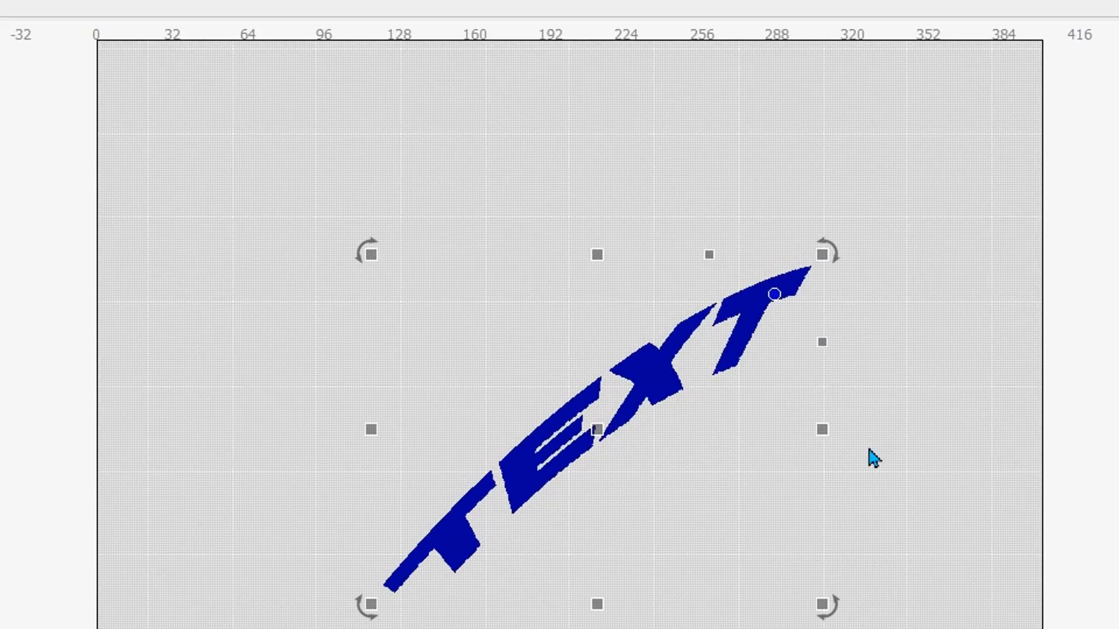
left_click(908, 422)
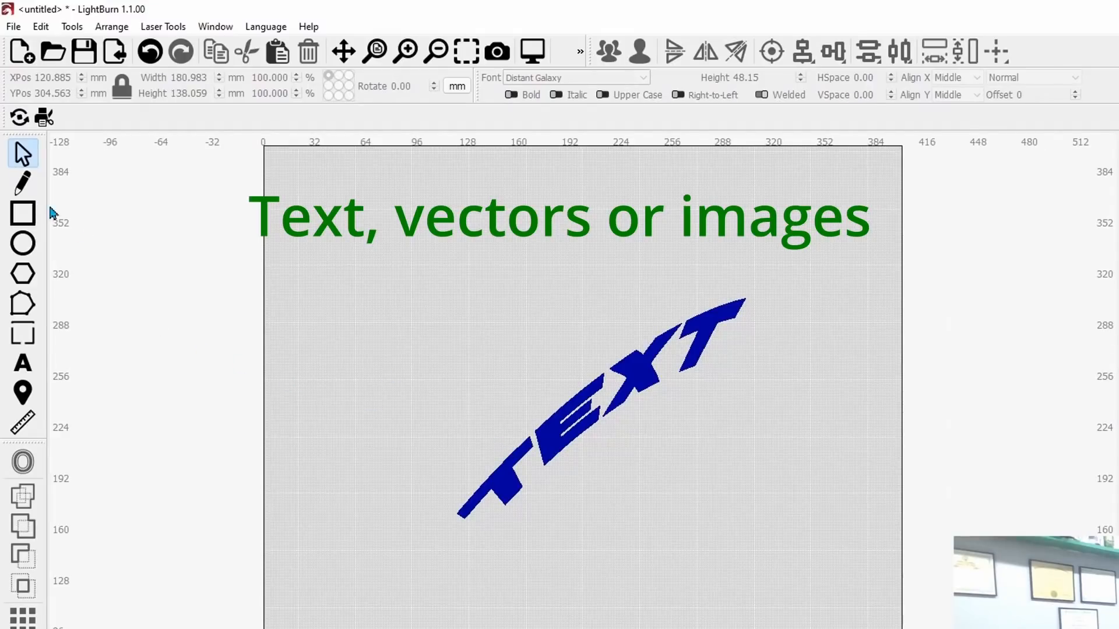
- Draw a continuous line with a curve, straight segments and a tall loop, extending it along the text's upper edge
left_click(21, 184)
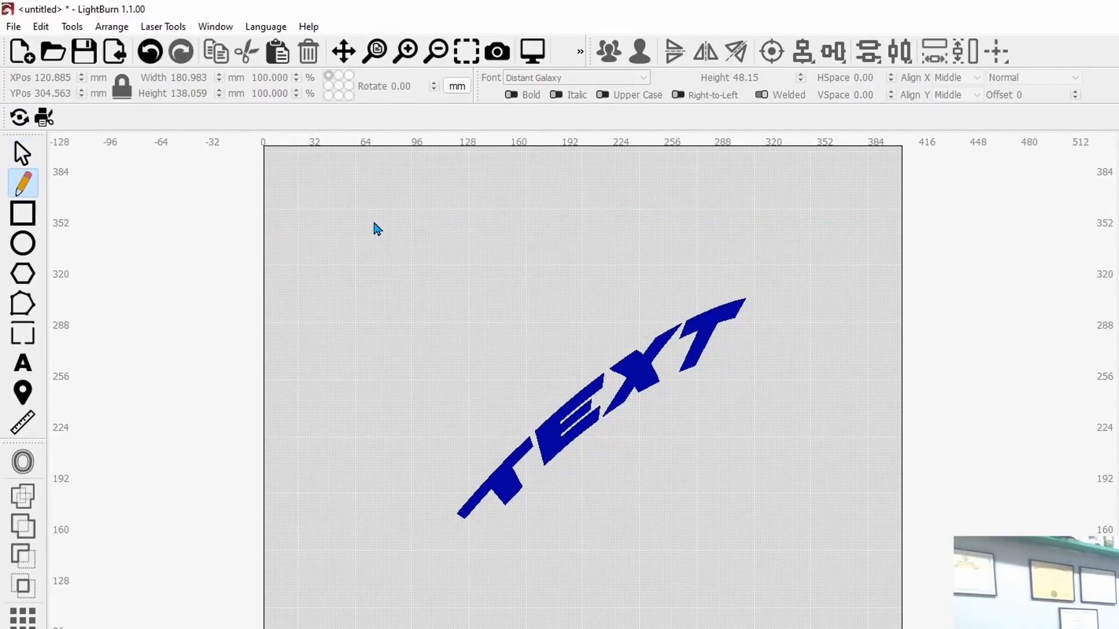
left_click(341, 204)
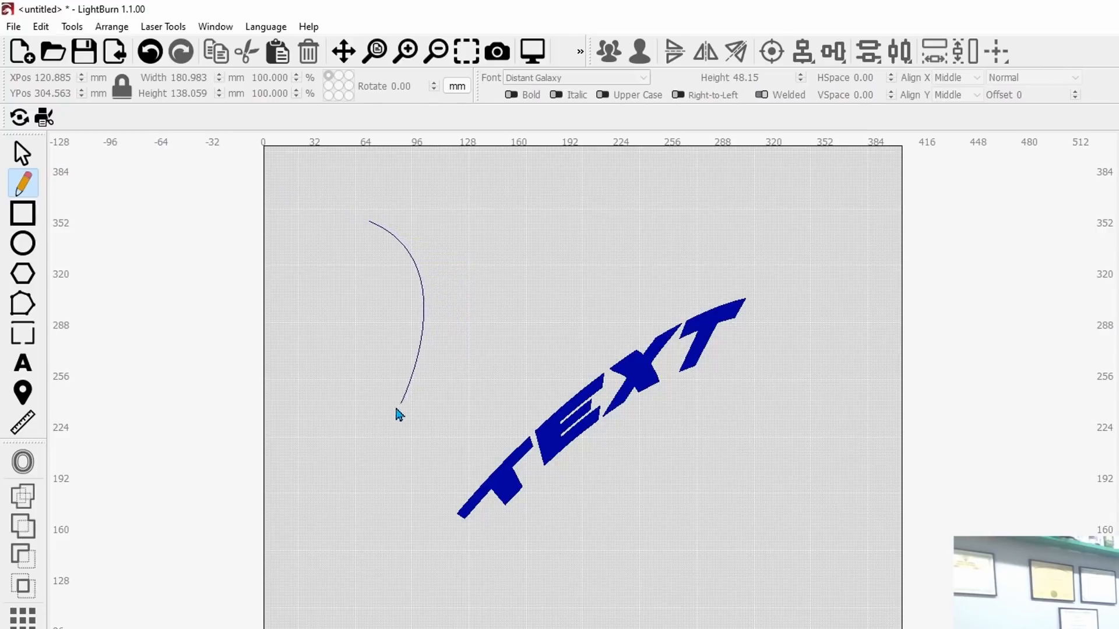
left_click(354, 431)
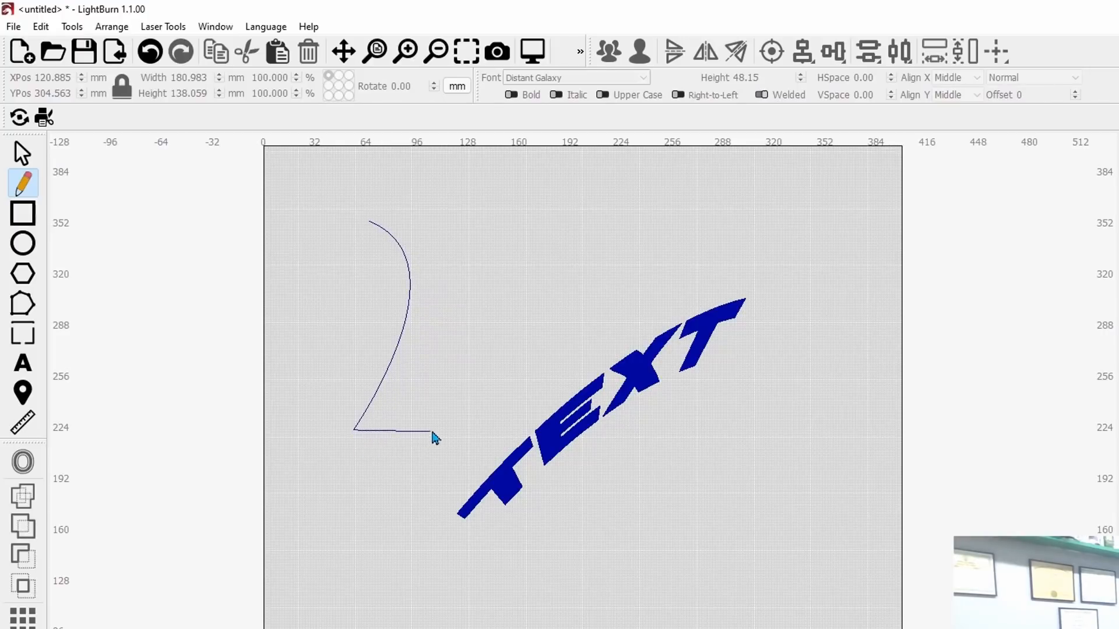
left_click(504, 372)
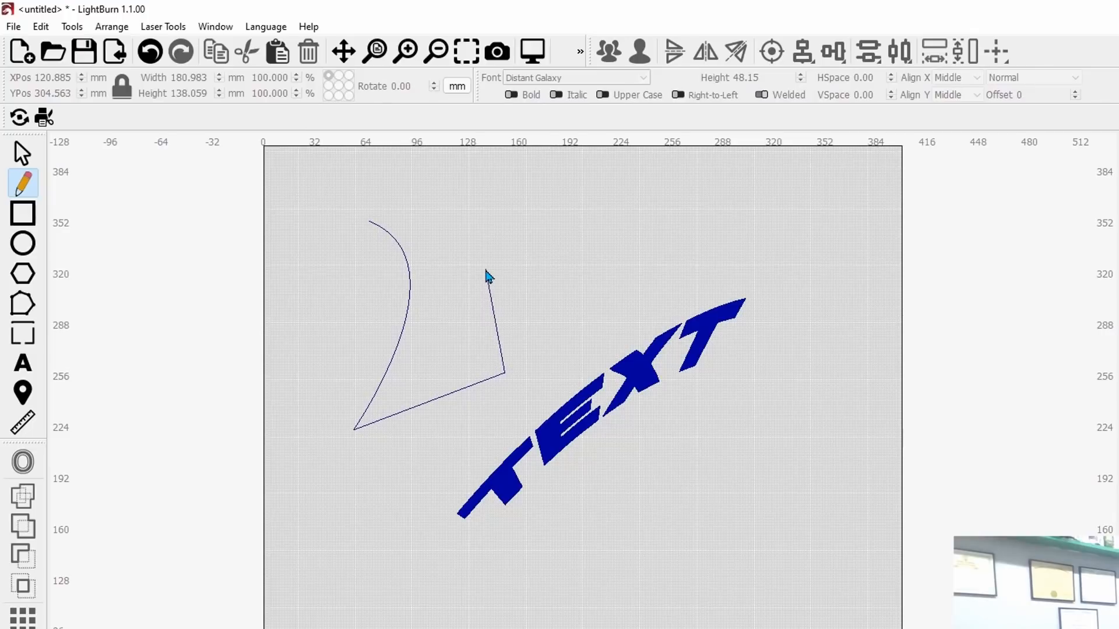
left_click(468, 256)
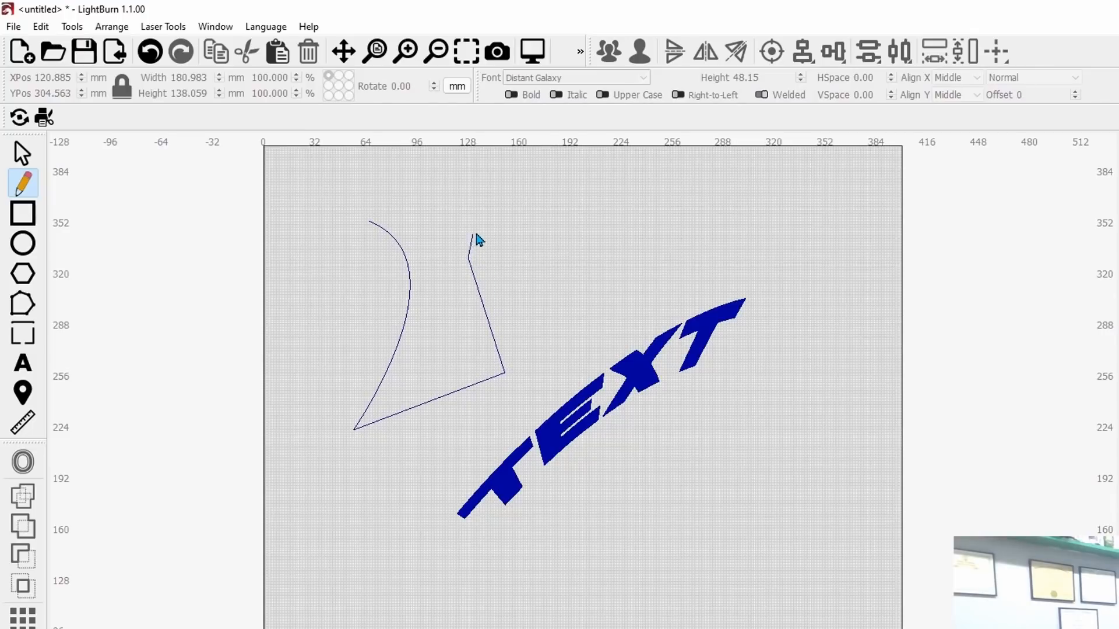
left_click_drag(556, 196, 647, 298)
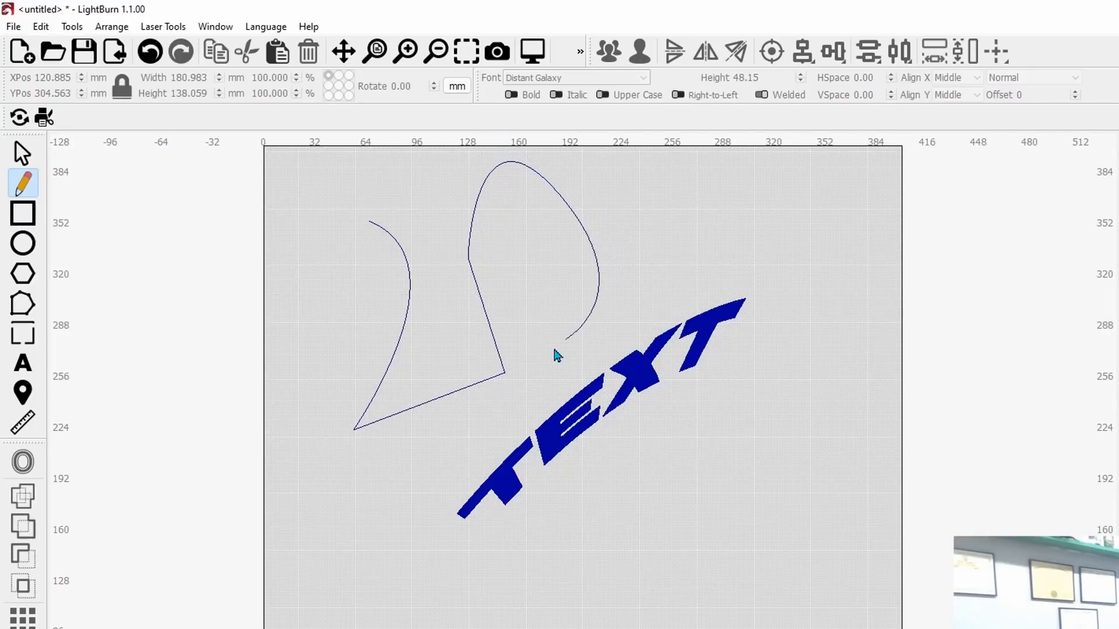
left_click_drag(523, 376, 601, 346)
left_click(712, 282)
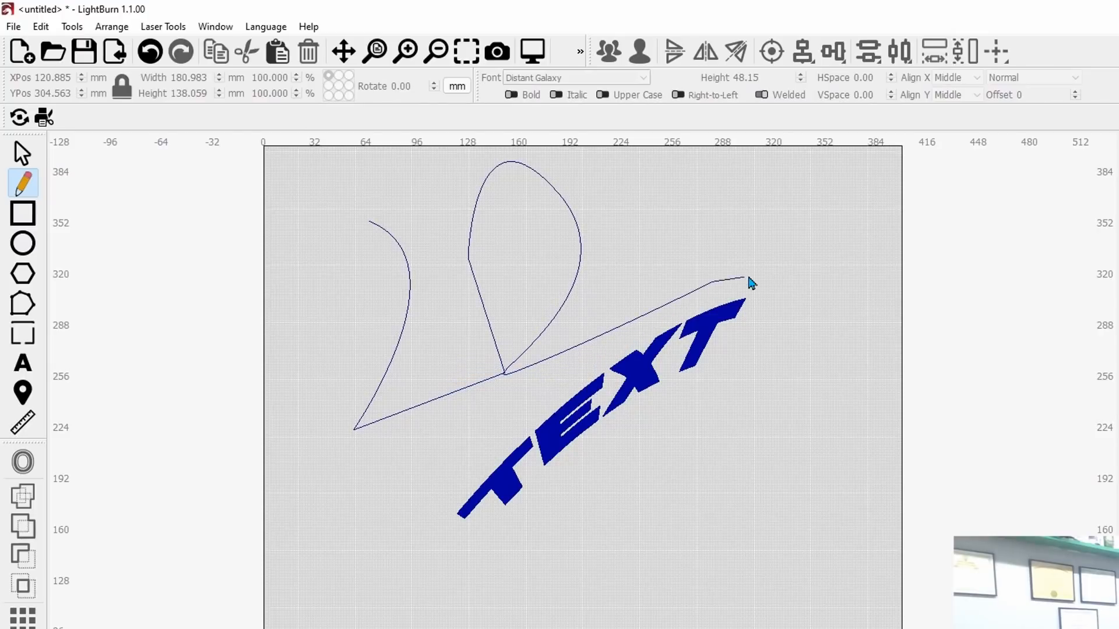
- Continue the line in smooth curves around the text's right end, past the workspace's right edge and back beneath the text
left_click_drag(751, 283, 804, 408)
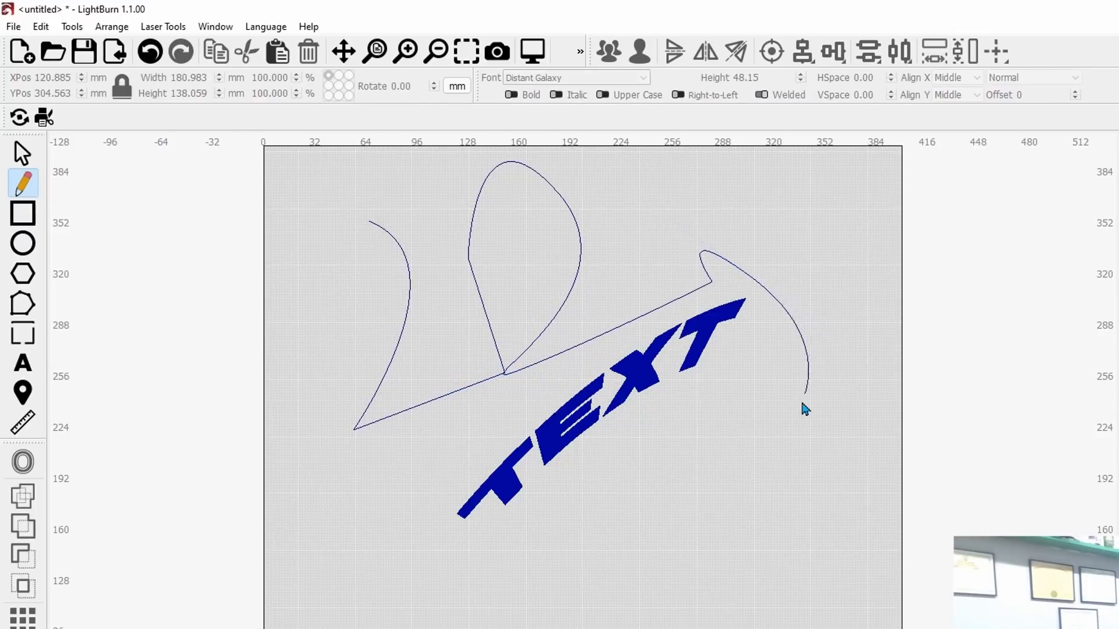
left_click(784, 433)
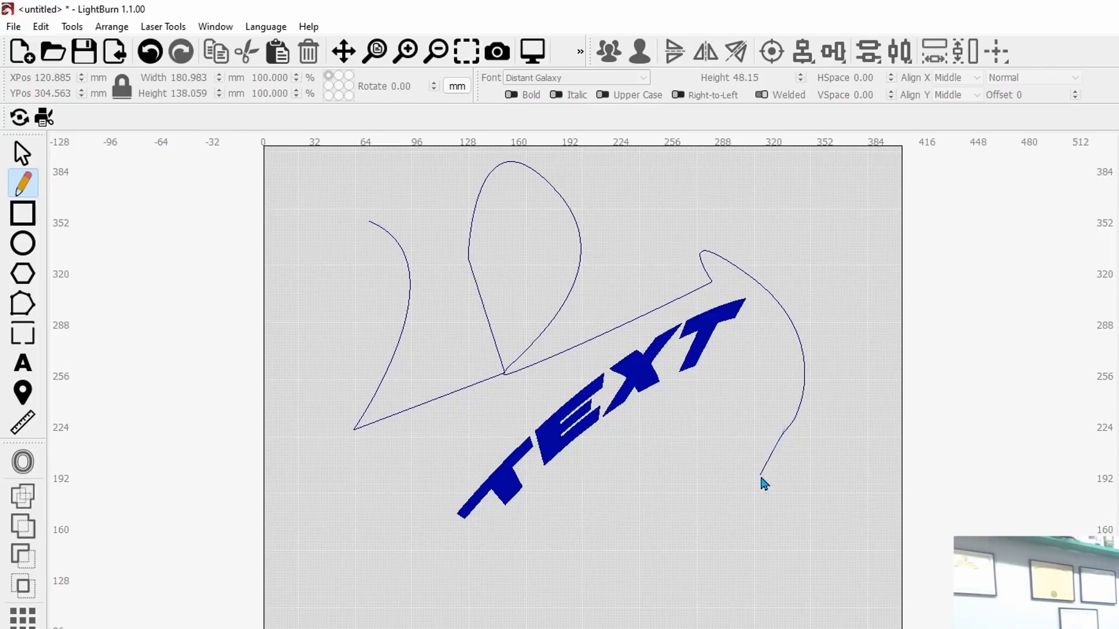
left_click_drag(741, 498, 865, 429)
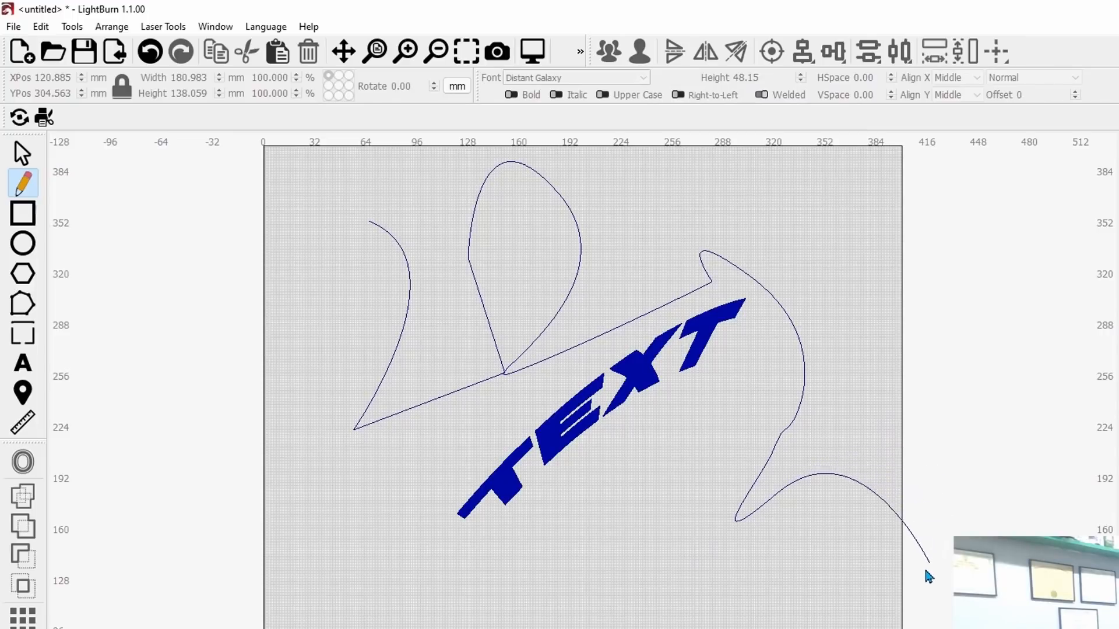
left_click_drag(903, 593, 781, 628)
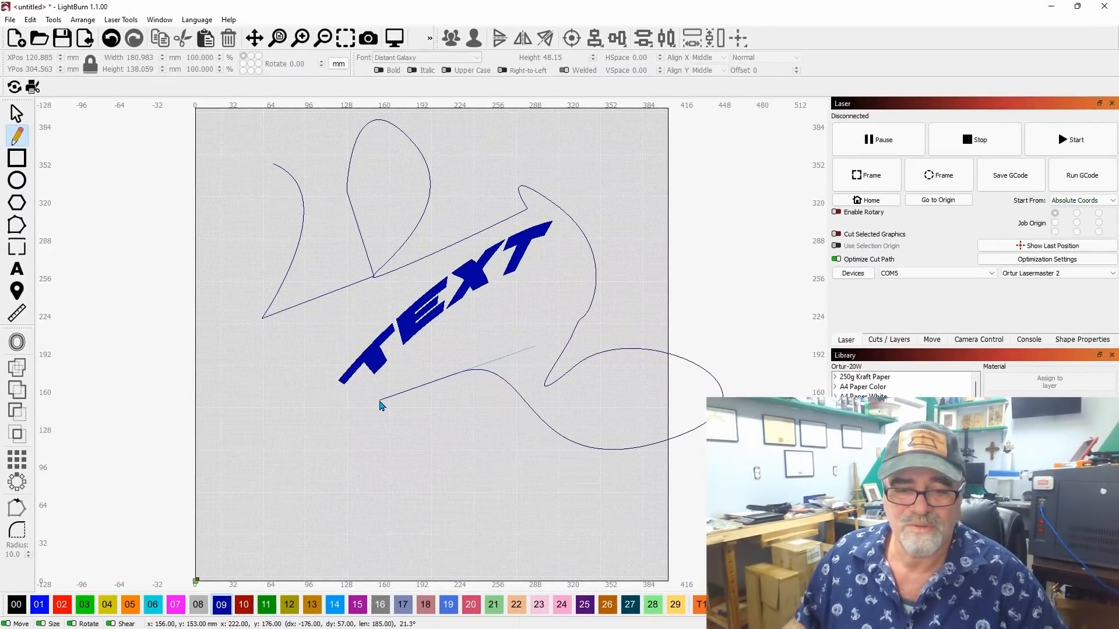
- Finish the line as a rounded spiral winding inward below the text
left_click(356, 441)
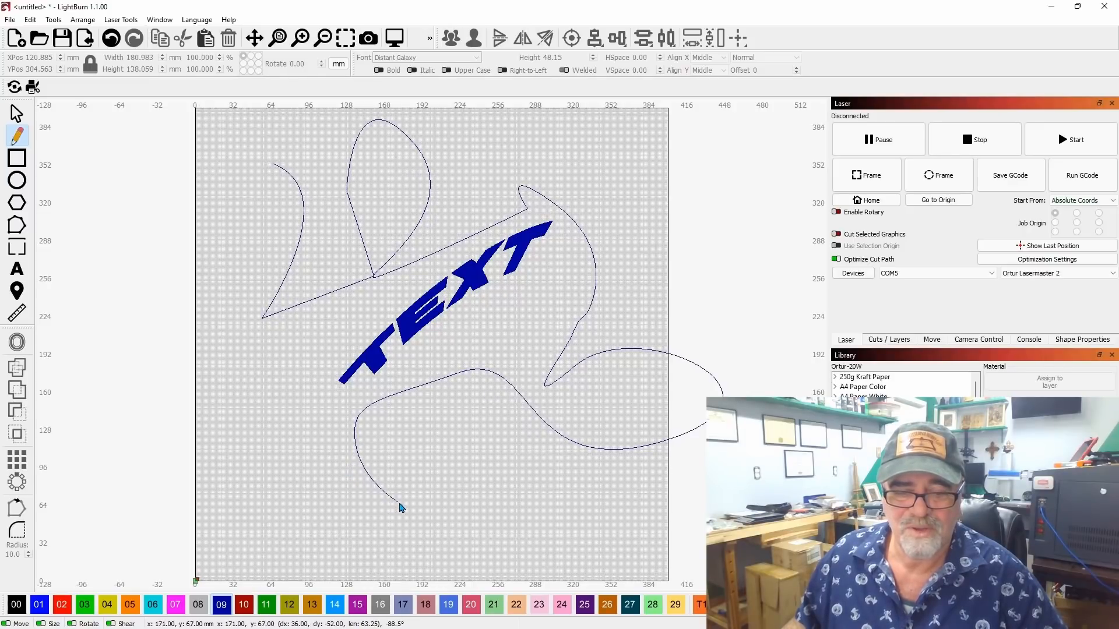
left_click_drag(402, 504, 468, 502)
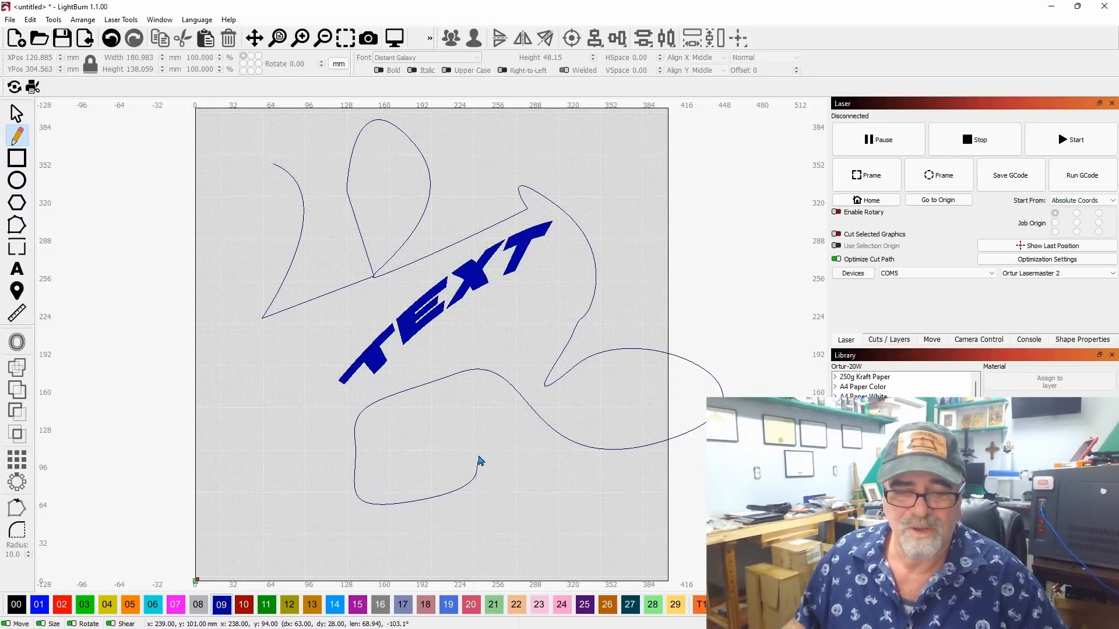
left_click(434, 417)
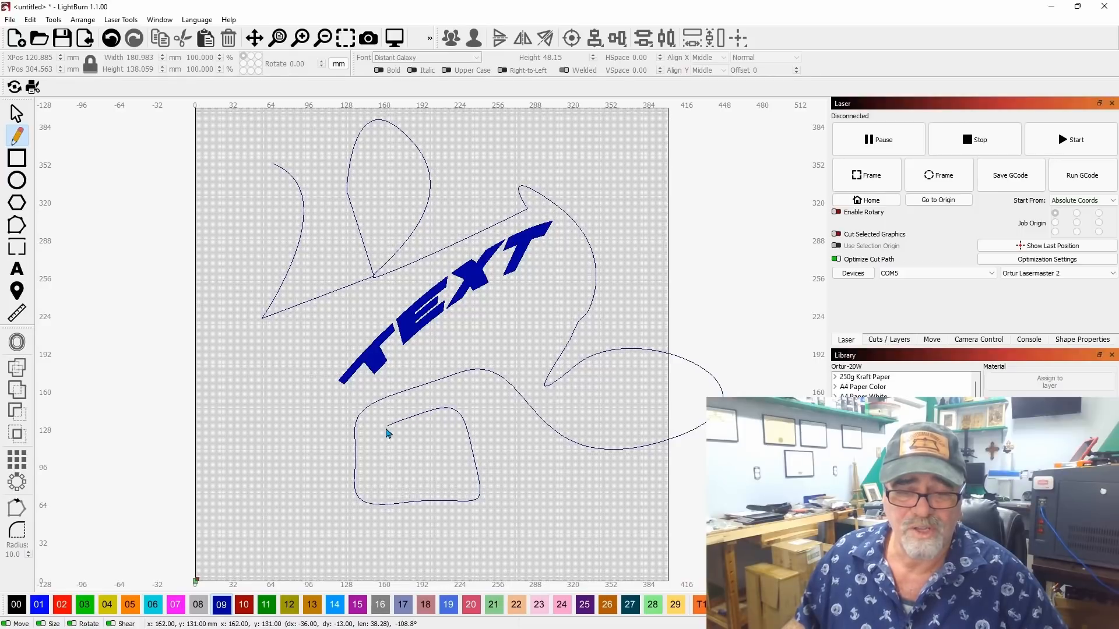
left_click_drag(395, 490, 459, 461)
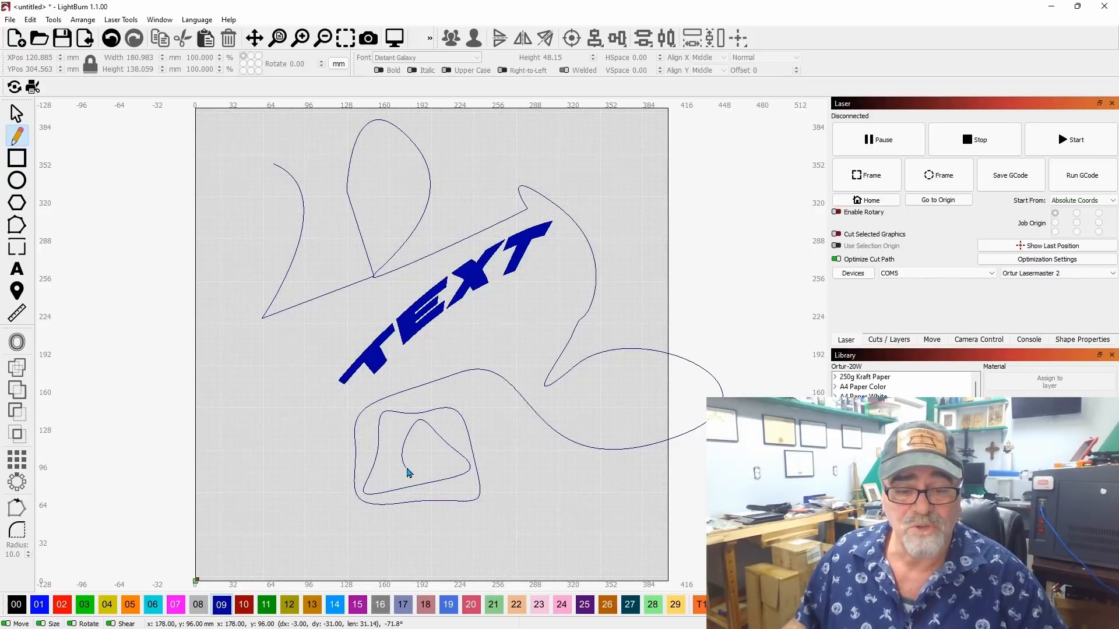
left_click_drag(404, 465, 430, 477)
left_click(447, 455)
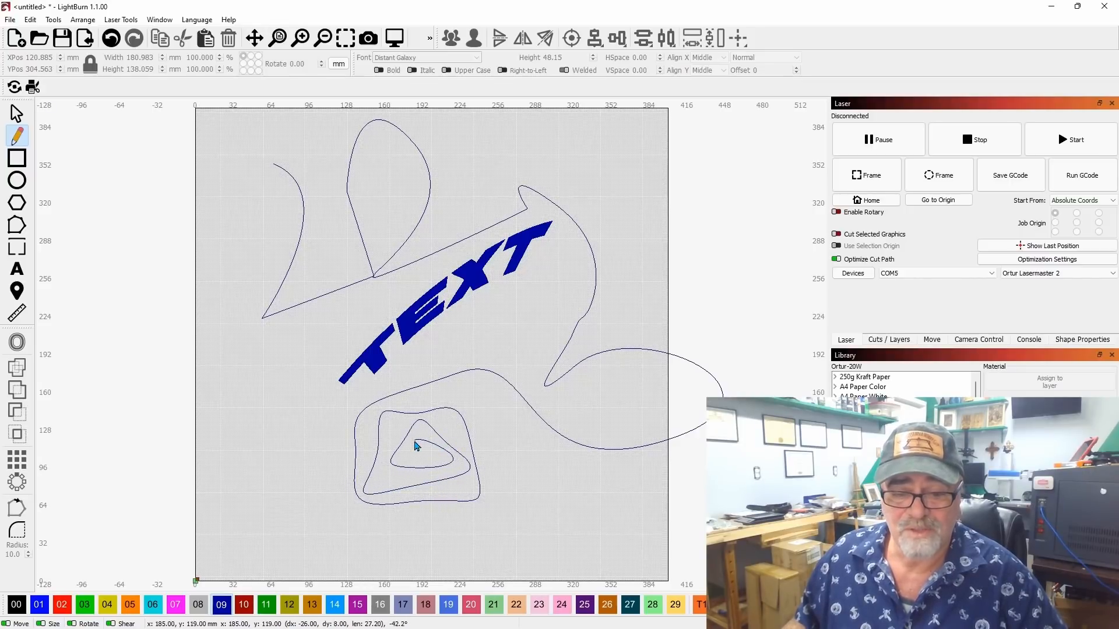
key("Escape")
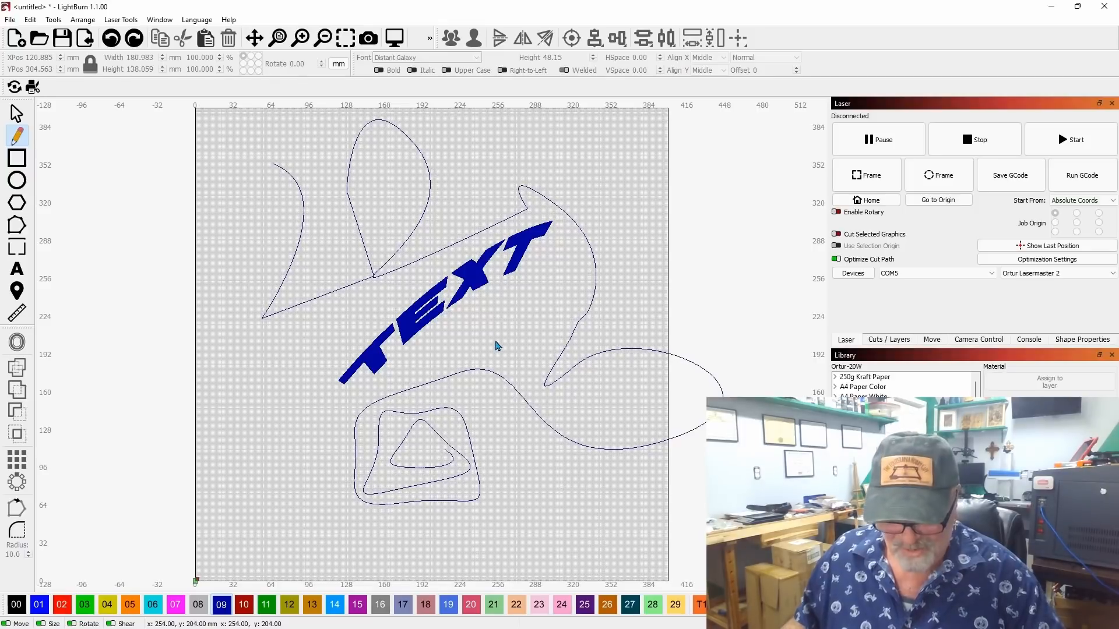
- Delete all objects from the workspace, including the text and the drawn line
key("ctrl+a")
key("Delete")
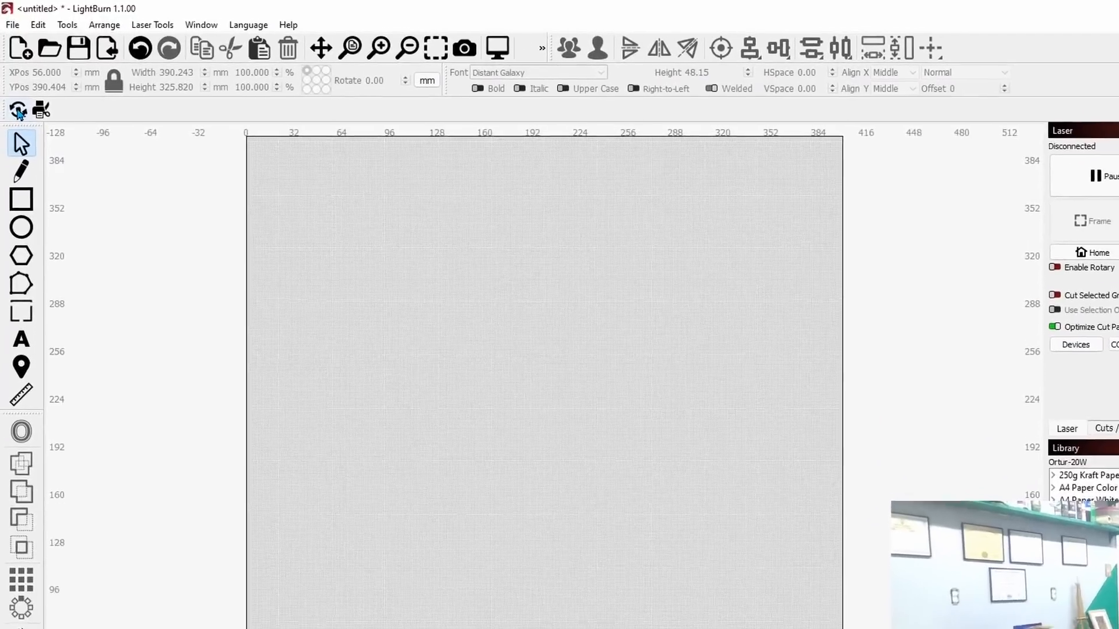
- View the Rotary Setup options and the Print and Cut Wizard, closing both without changes
left_click(18, 110)
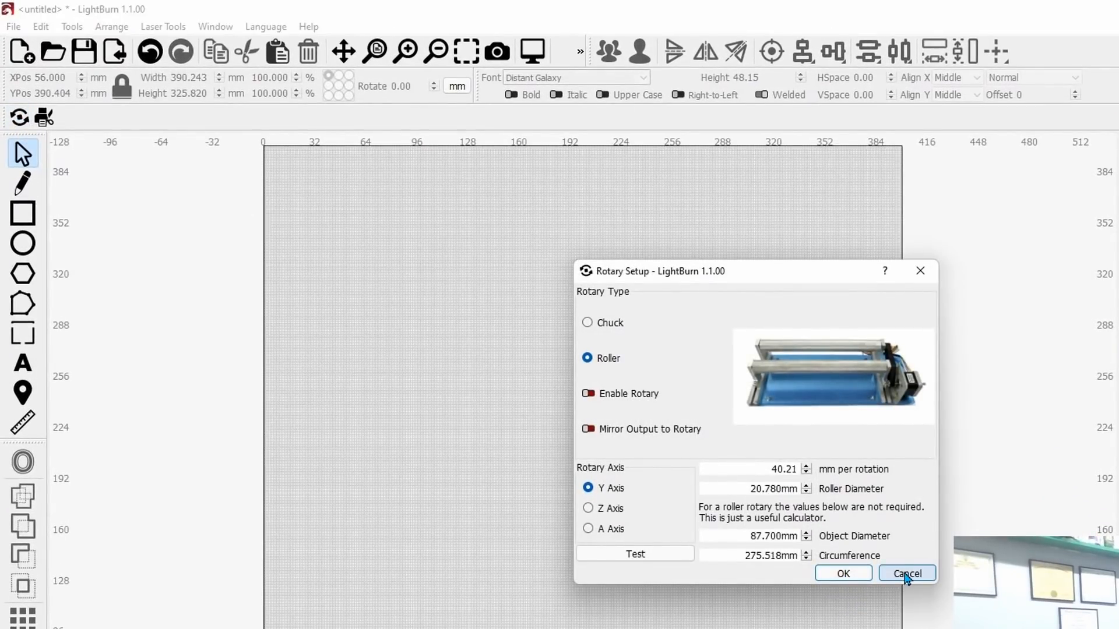
left_click(907, 575)
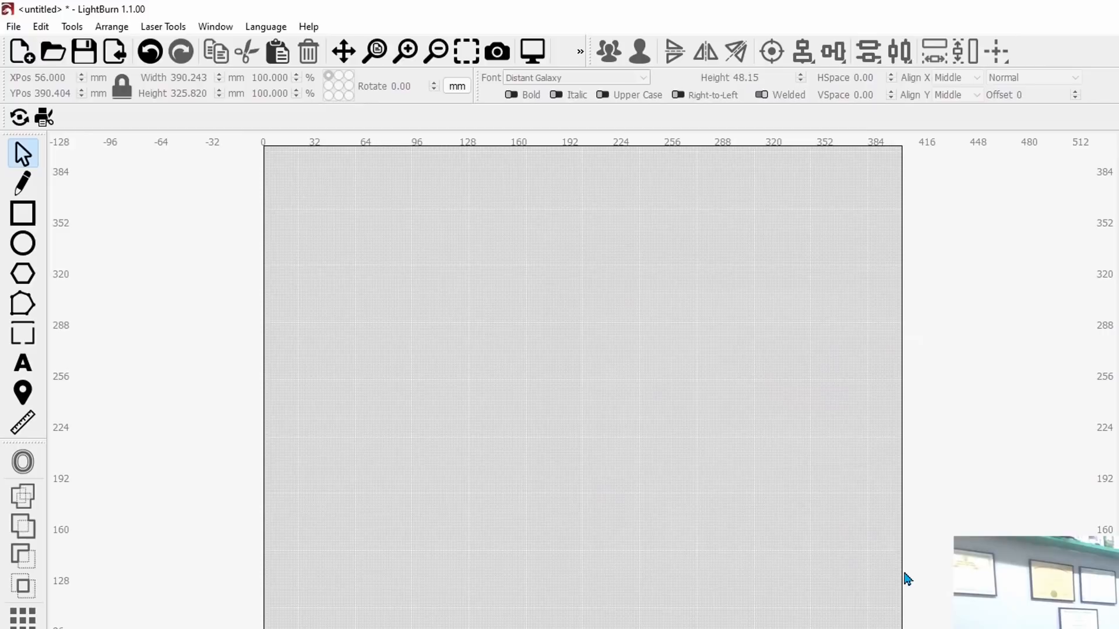
left_click(44, 118)
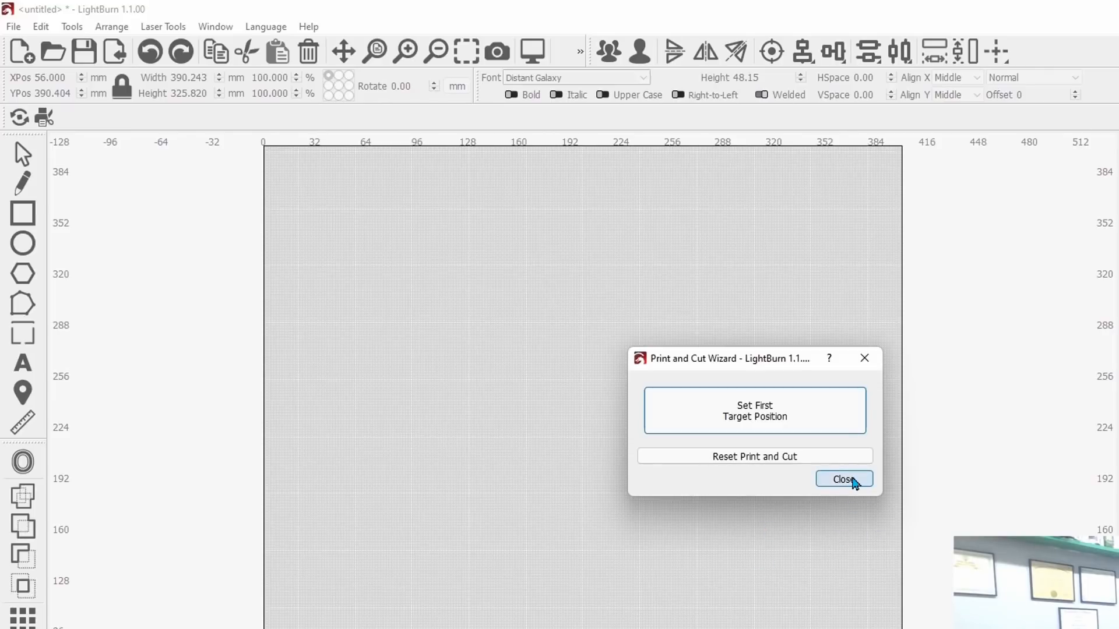
left_click(847, 479)
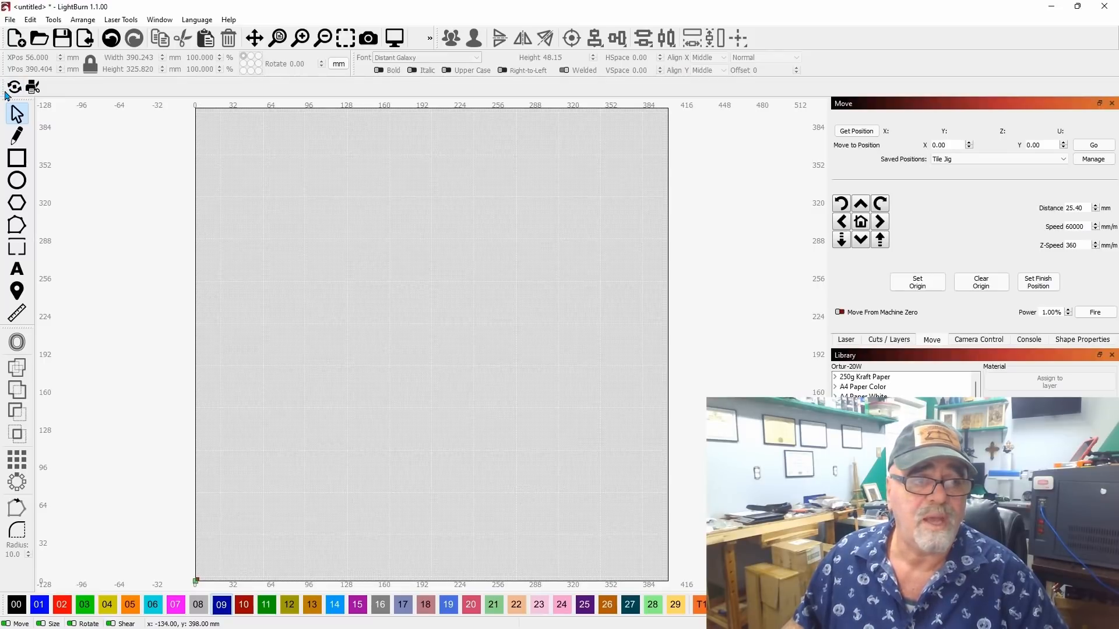
- Dock the rotary and print-and-cut toolbar above the drawing tools, move it beside the Arrange toolbar, and return it to its own row
left_click_drag(7, 90, 15, 113)
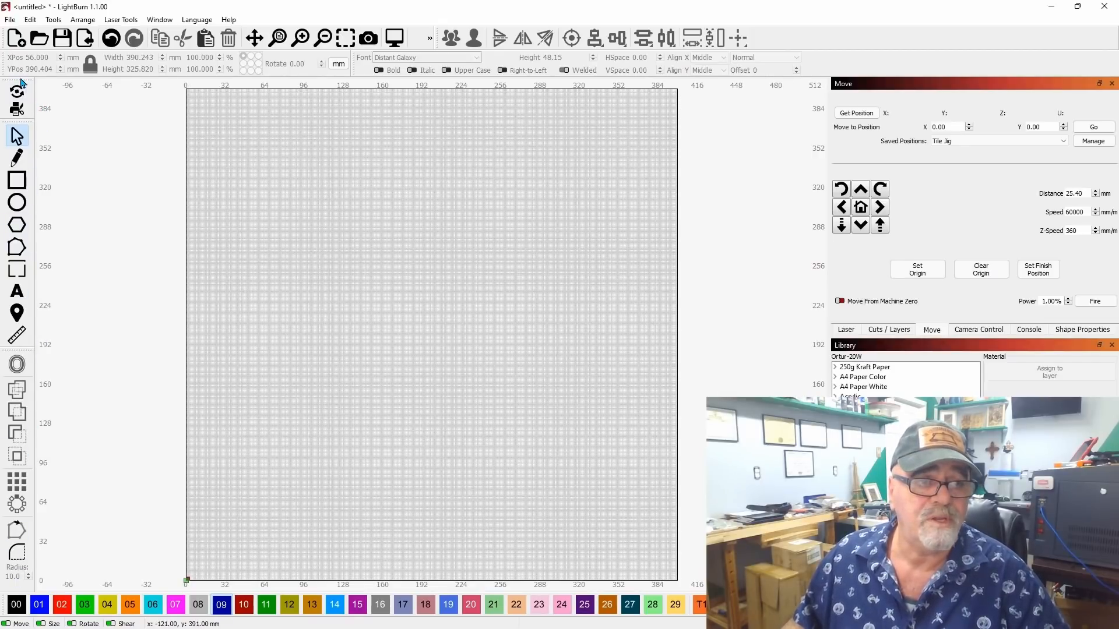
left_click_drag(20, 80, 780, 53)
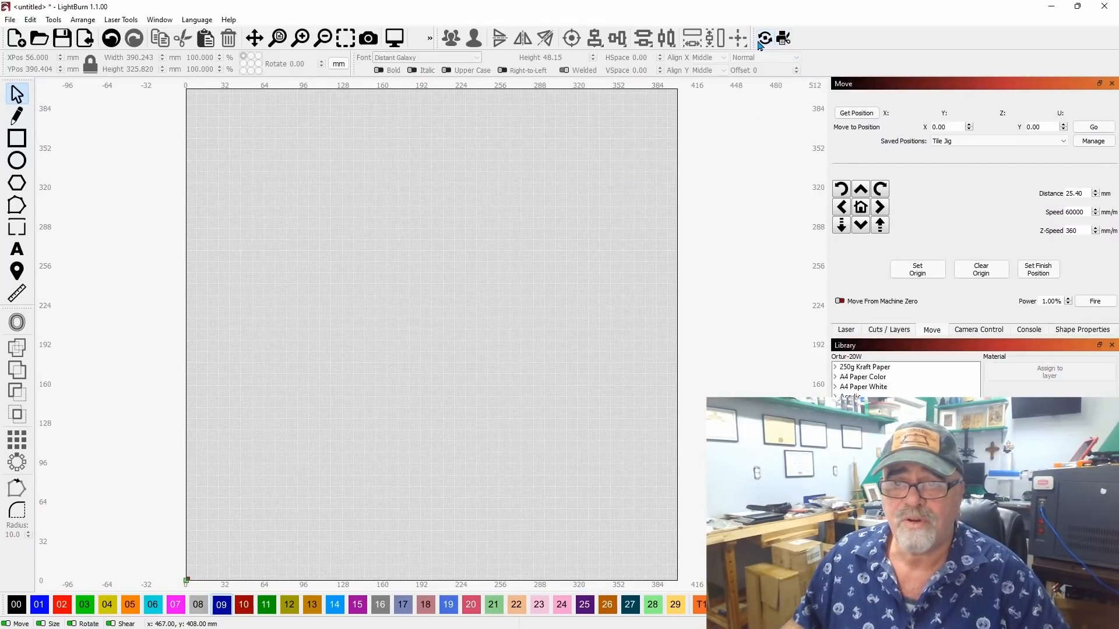
left_click_drag(756, 39, 699, 85)
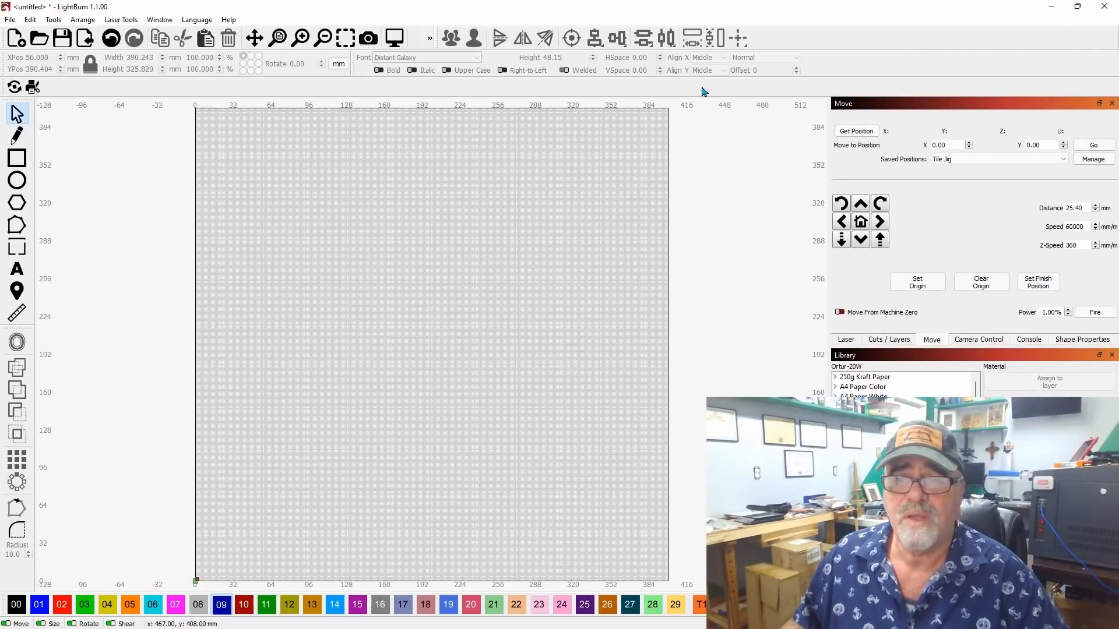
- Show the Arrange (long) toolbar and dock it in the row of the rotary and print-and-cut toolbar
right_click(584, 95)
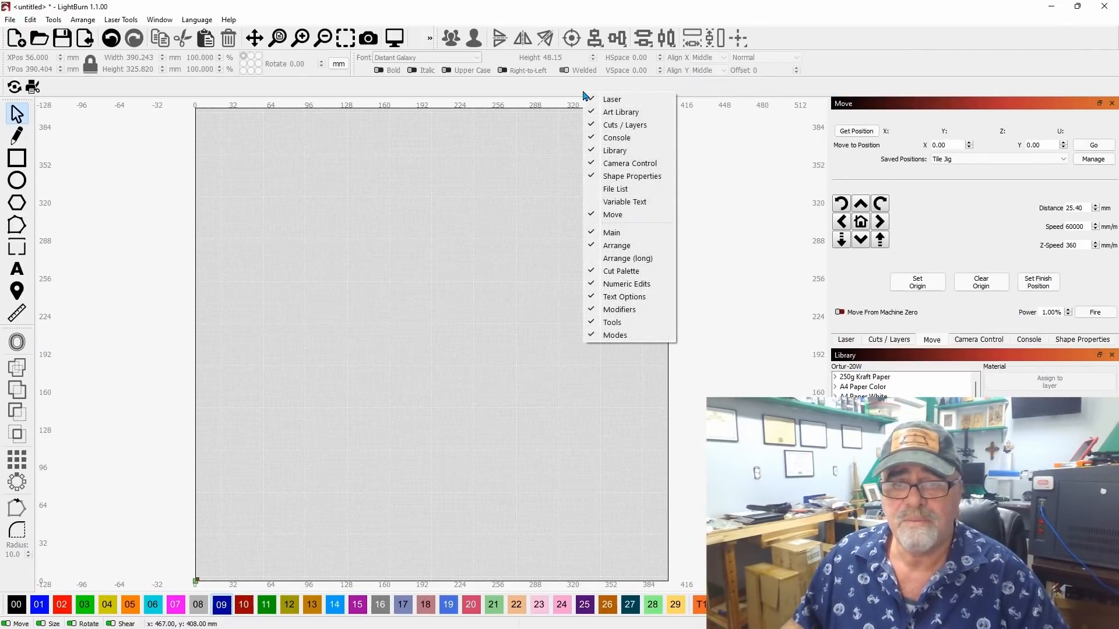
left_click(646, 259)
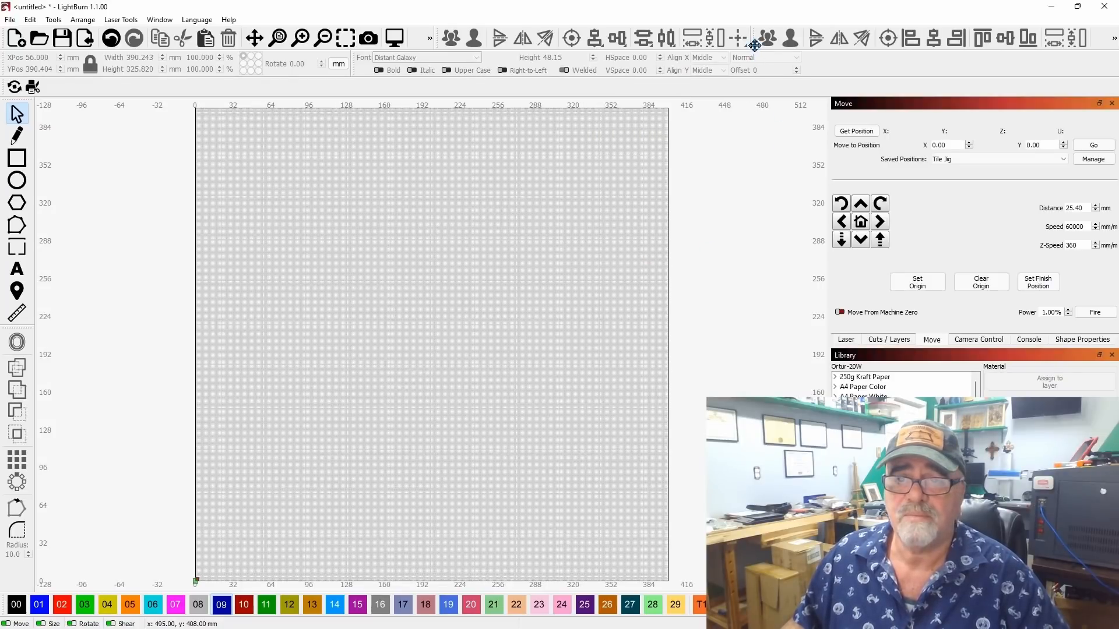
left_click_drag(755, 39, 548, 94)
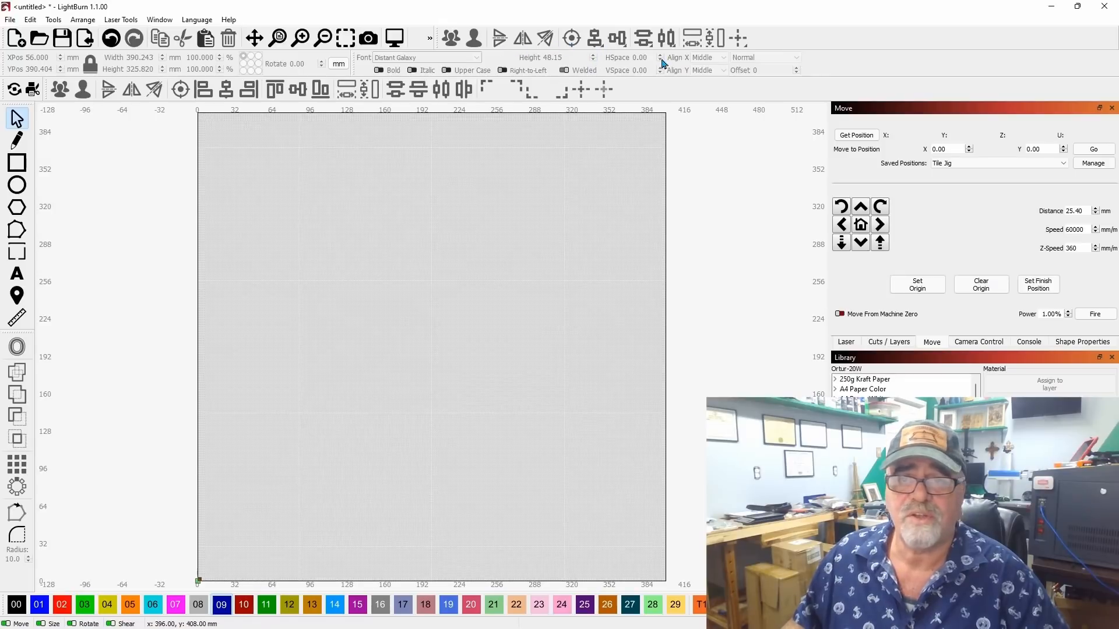
- Hide the short Arrange toolbar and dock Arrange (long) and the rotary and print-and-cut toolbar in the main toolbar row
right_click(781, 44)
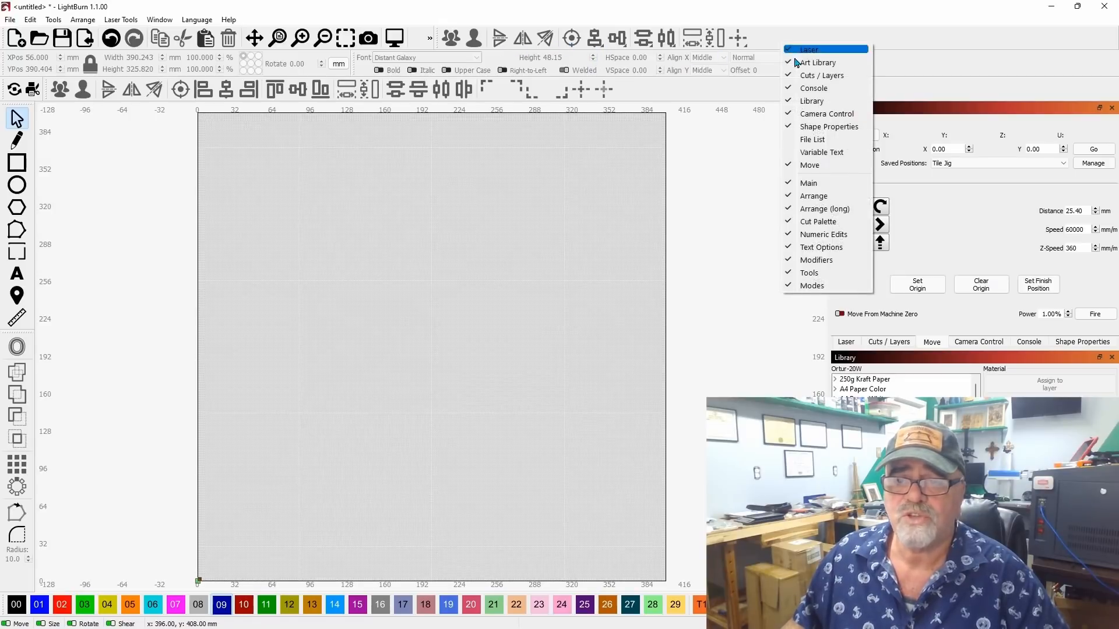
left_click(842, 197)
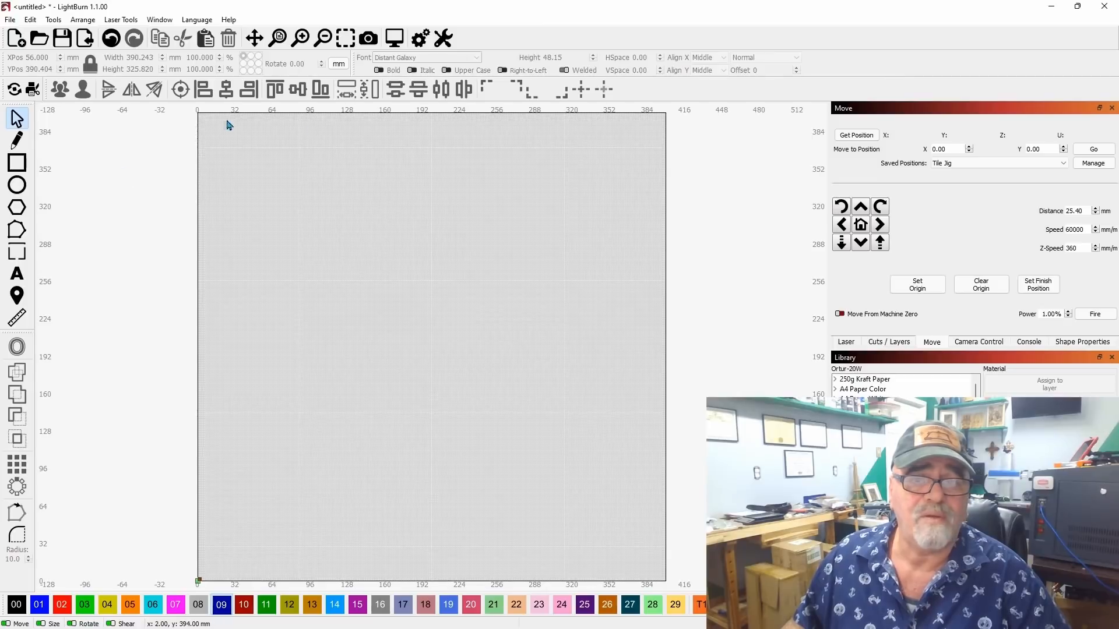
left_click_drag(36, 97, 438, 39)
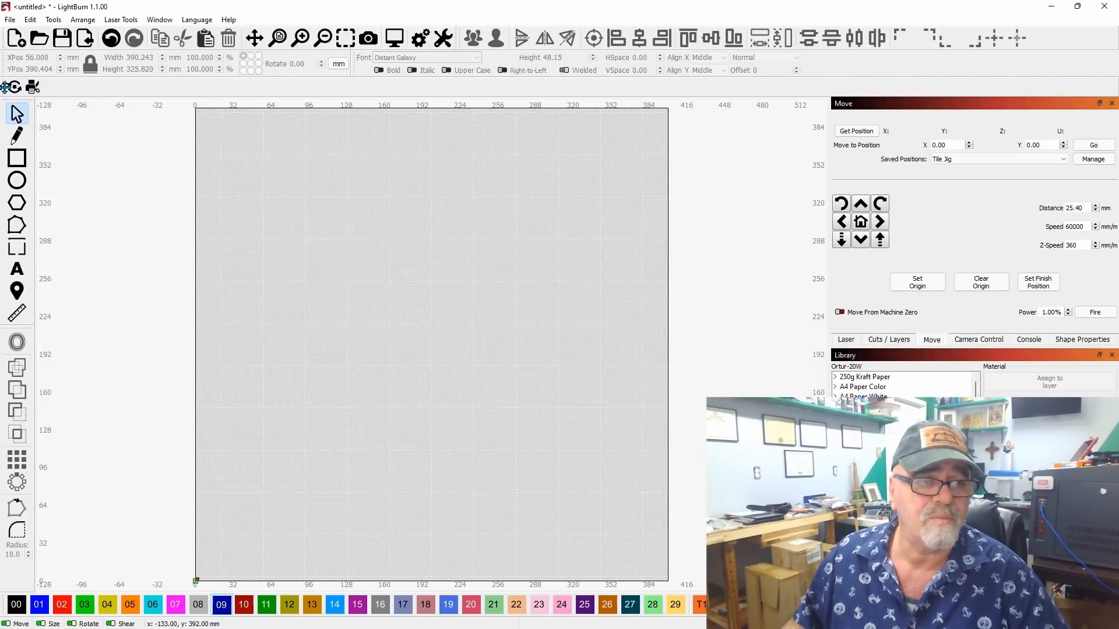
left_click_drag(3, 92, 1027, 51)
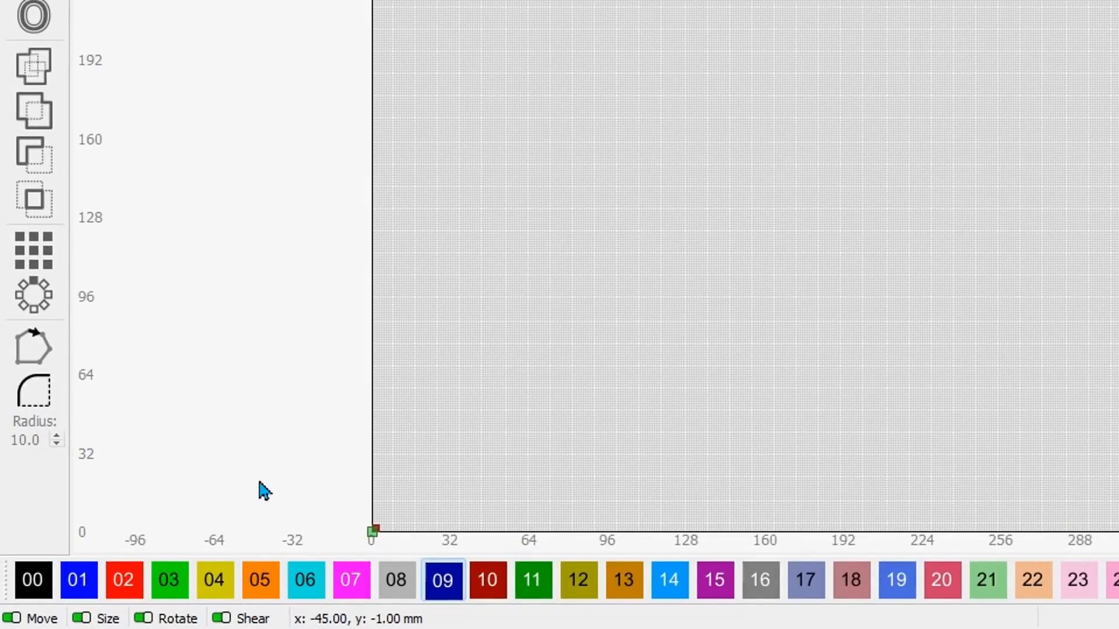
- Draw a rectangle about 103 mm by 77 mm on layer 09 and enlarge it to about 133 mm by 99 mm
left_click_drag(441, 26, 617, 159)
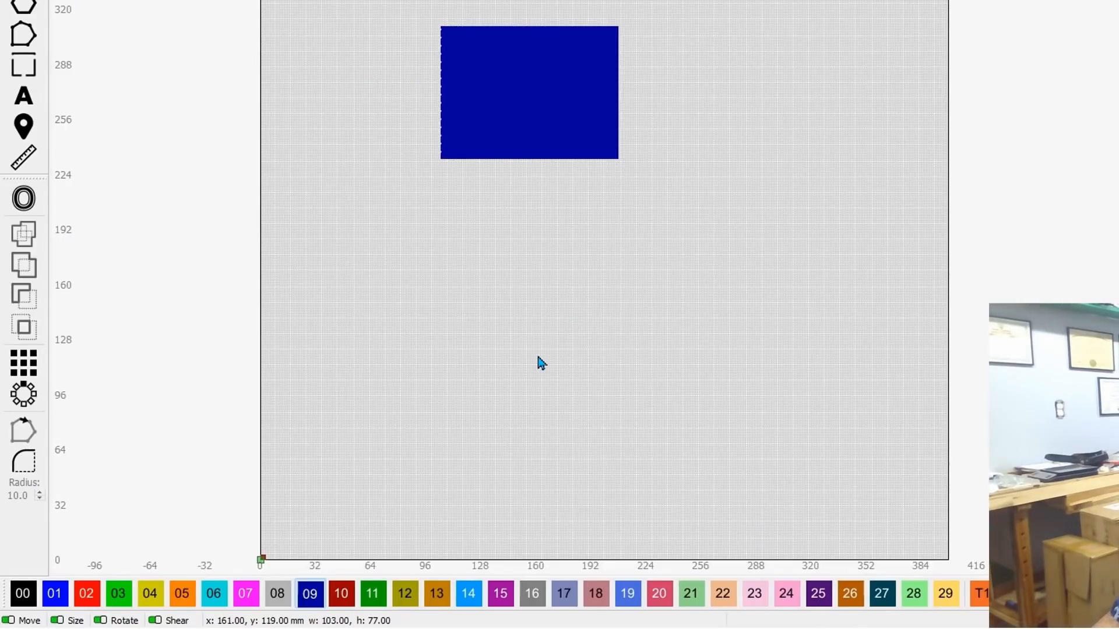
key("Escape")
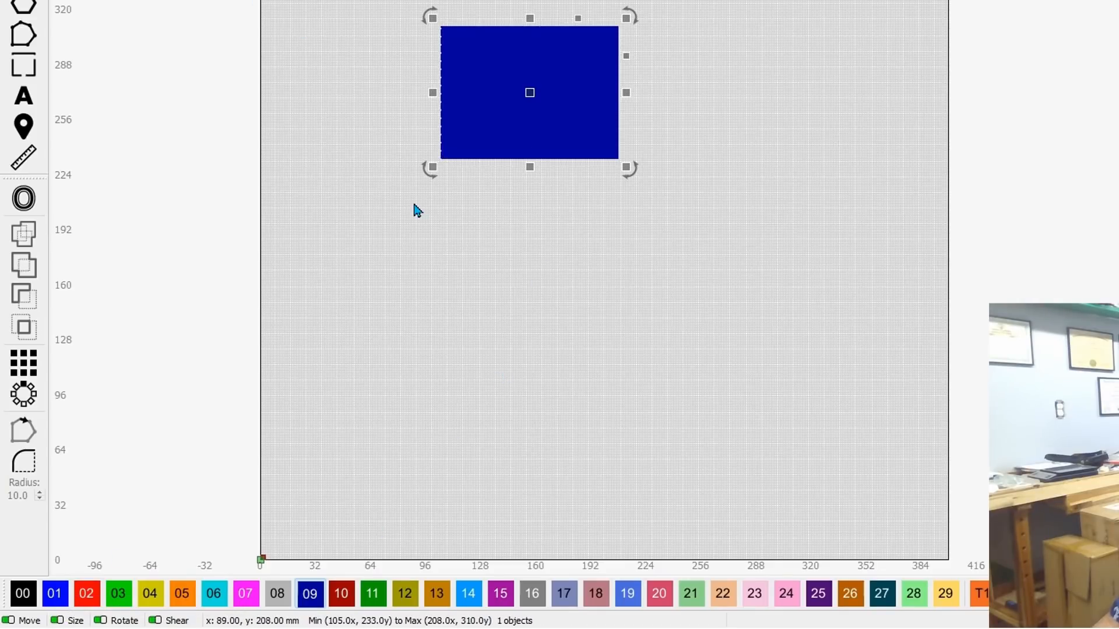
left_click_drag(626, 167, 645, 207)
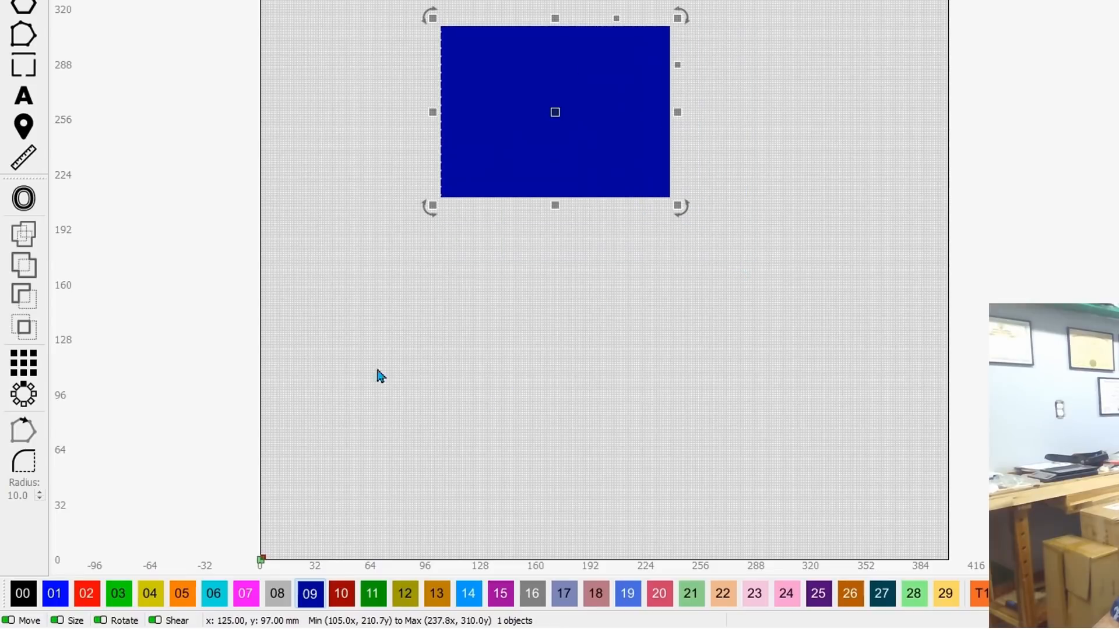
- Turn off the size handles and move the rectangle about 15 mm left and 31 mm up
left_click(58, 621)
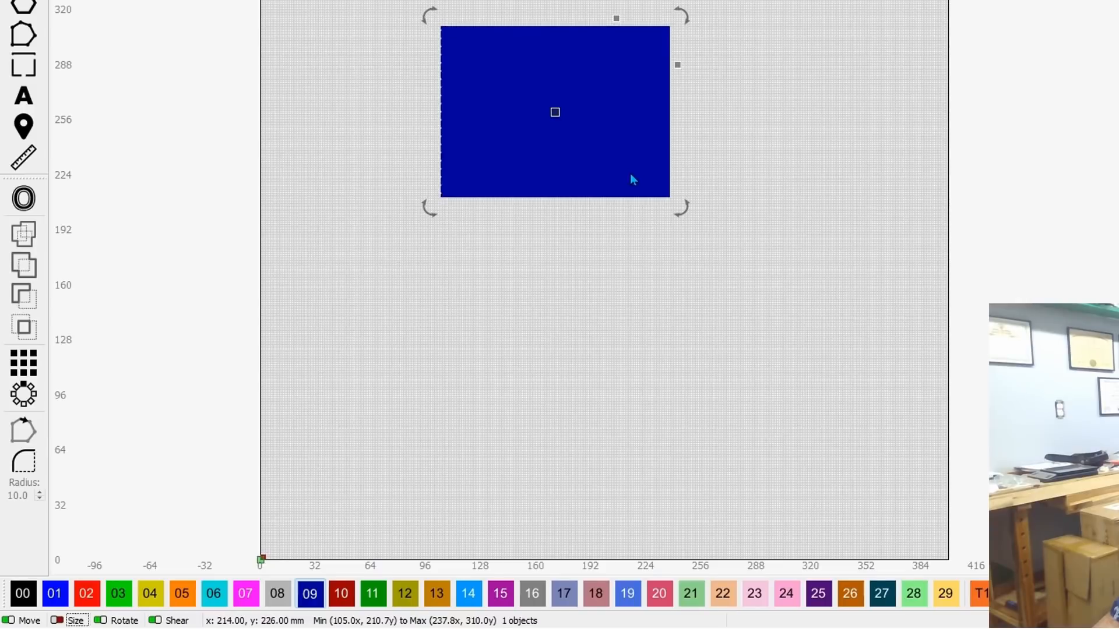
left_click_drag(573, 86, 539, 17)
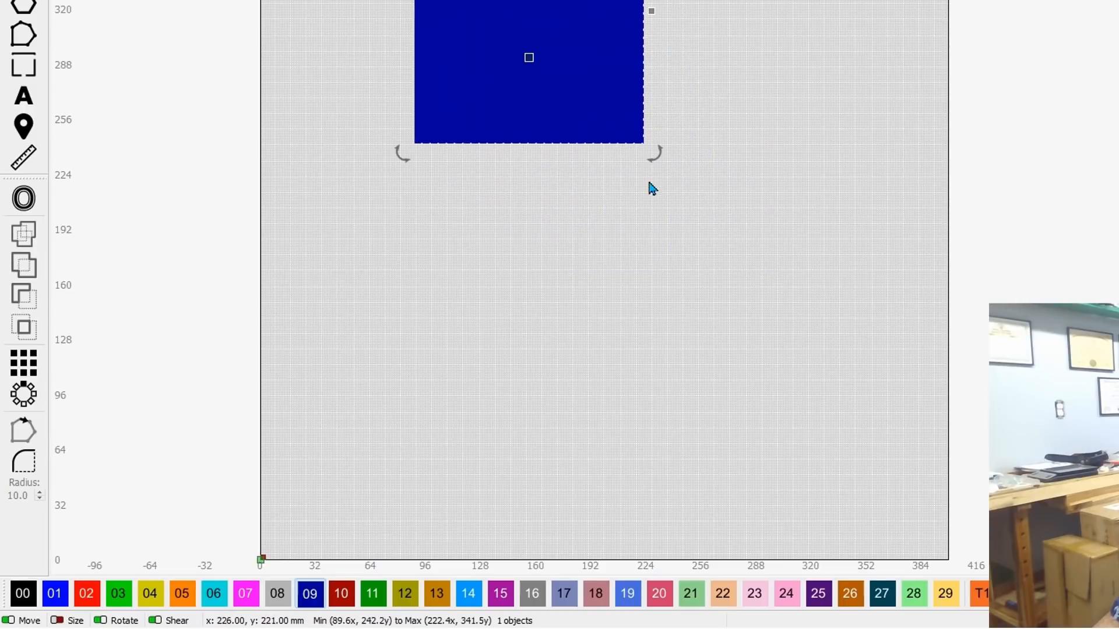
- Rotate the rectangle slightly counterclockwise and shear it vertically into a parallelogram about 141 mm wide and 140 mm high
left_click(663, 181)
left_click(634, 144)
mouse_move(657, 167)
left_mouse_down()
mouse_move(655, 178)
mouse_move(677, 168)
left_mouse_up()
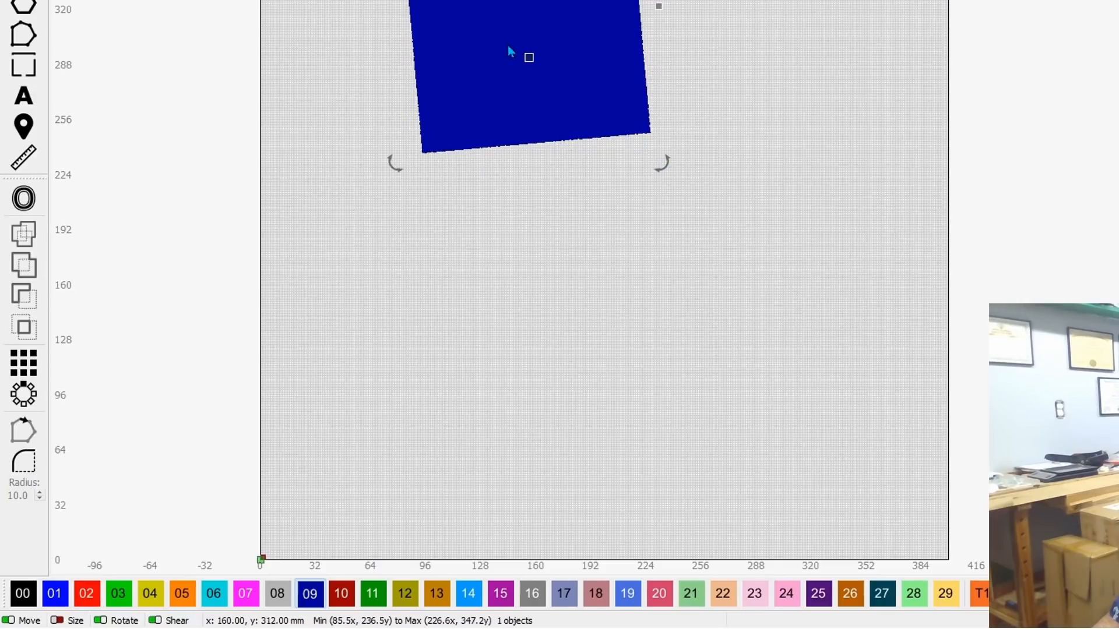
left_click_drag(659, 5, 656, 34)
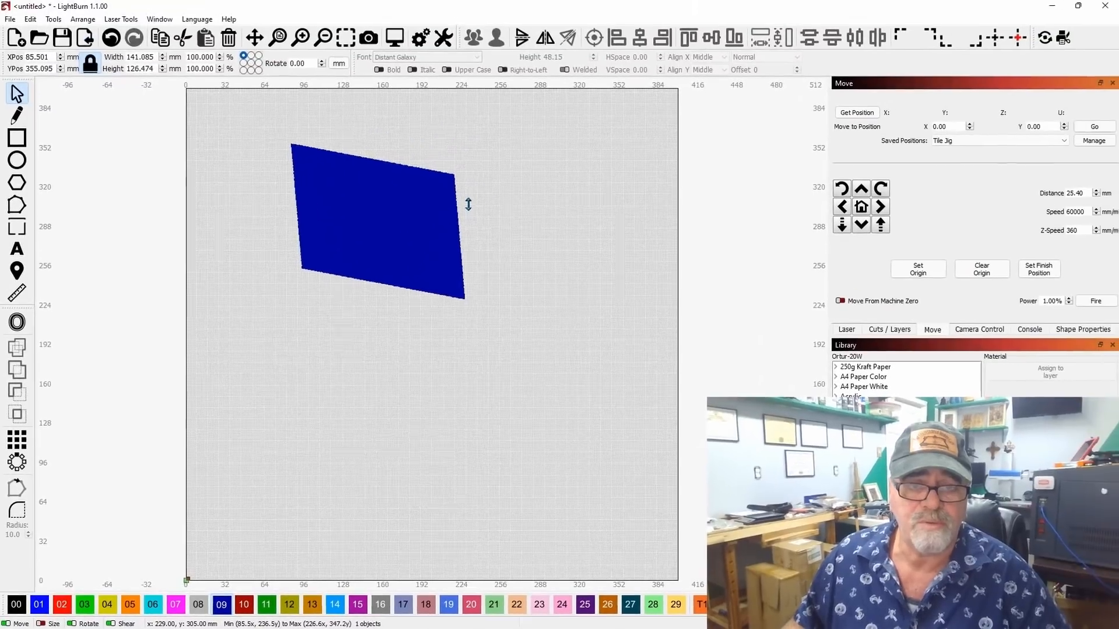
mouse_move(467, 204)
left_mouse_down()
mouse_move(470, 190)
mouse_move(469, 212)
left_mouse_up()
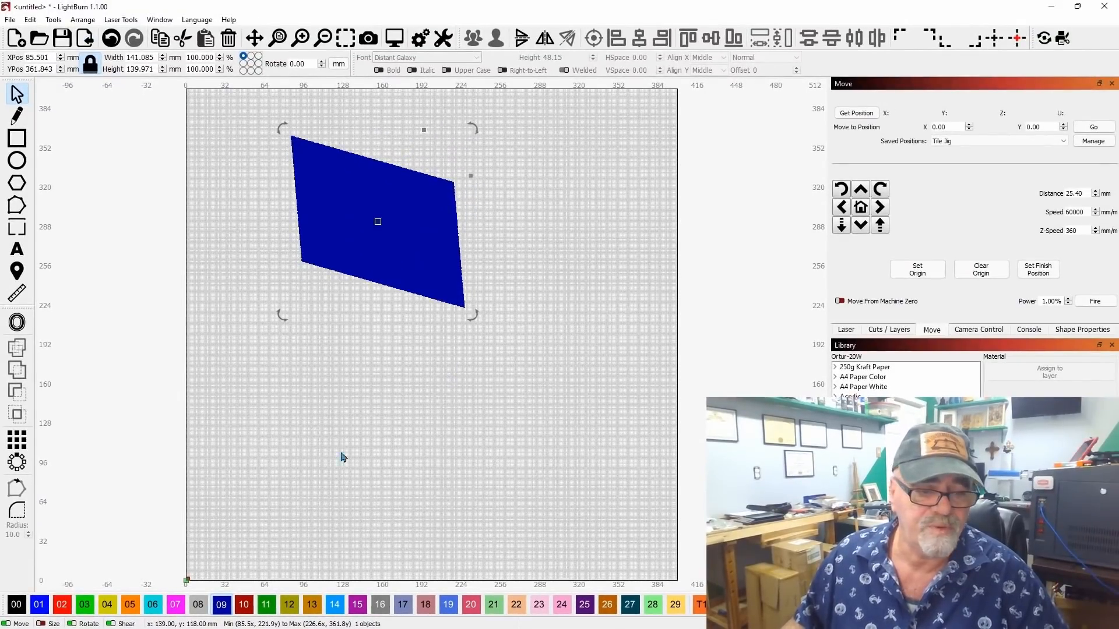
- Turn off the shear, rotate and move handles and try to manipulate the parallelogram with all handles disabled
left_click(111, 624)
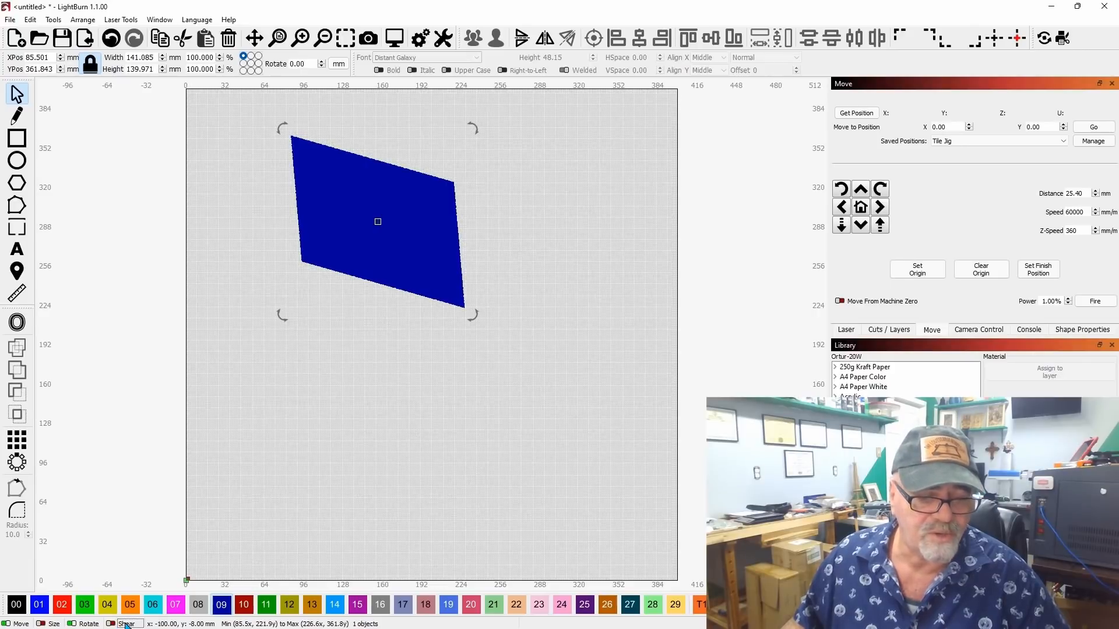
left_click(77, 624)
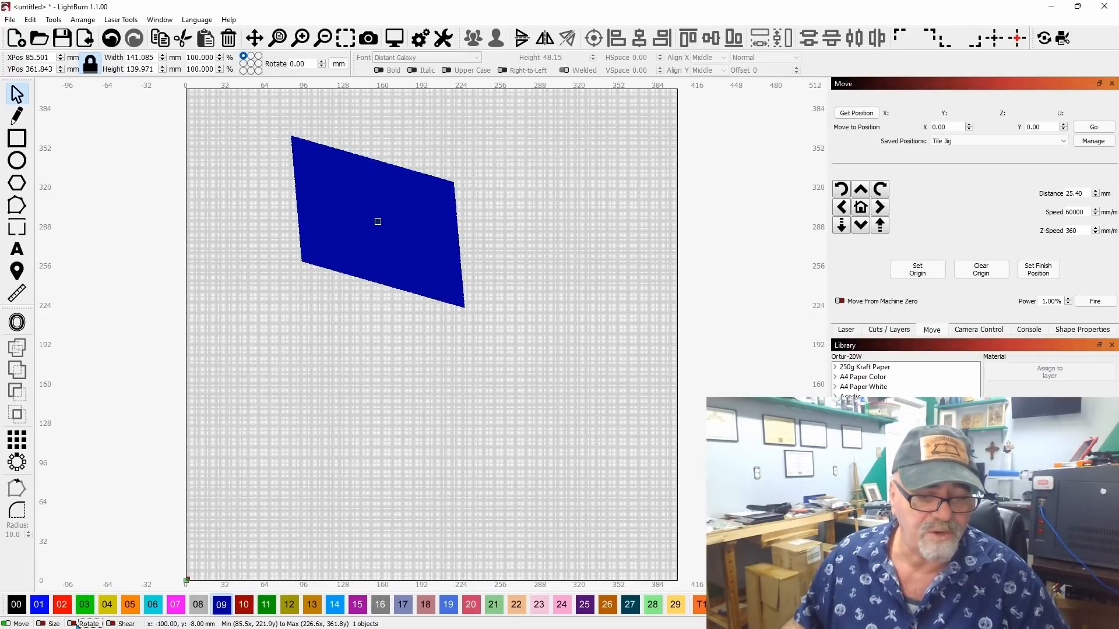
left_click(8, 624)
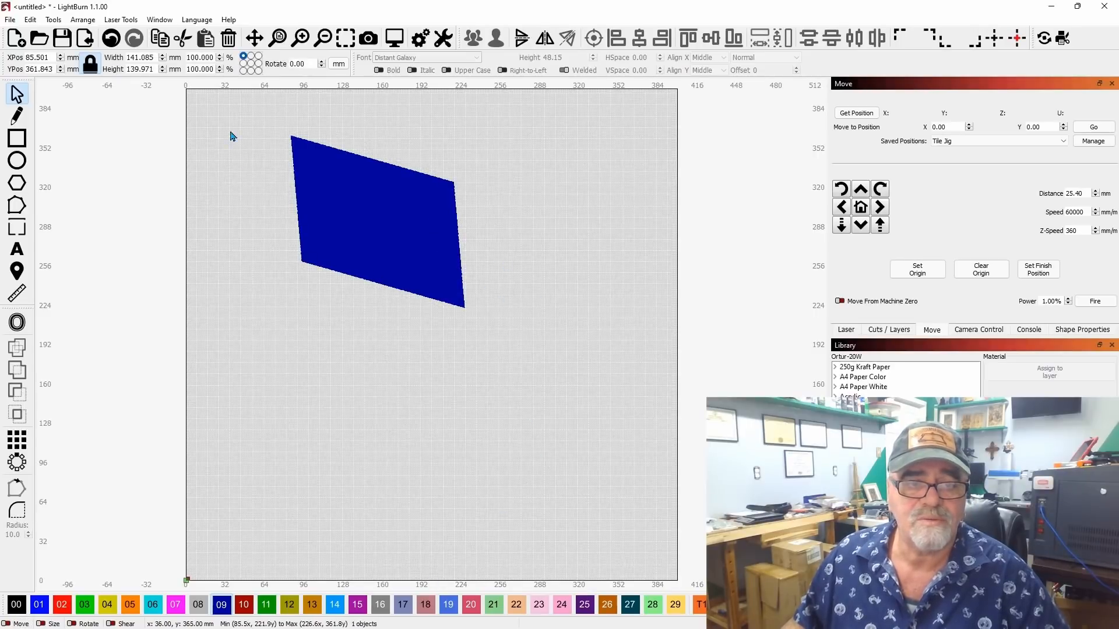
left_click_drag(252, 121, 483, 333)
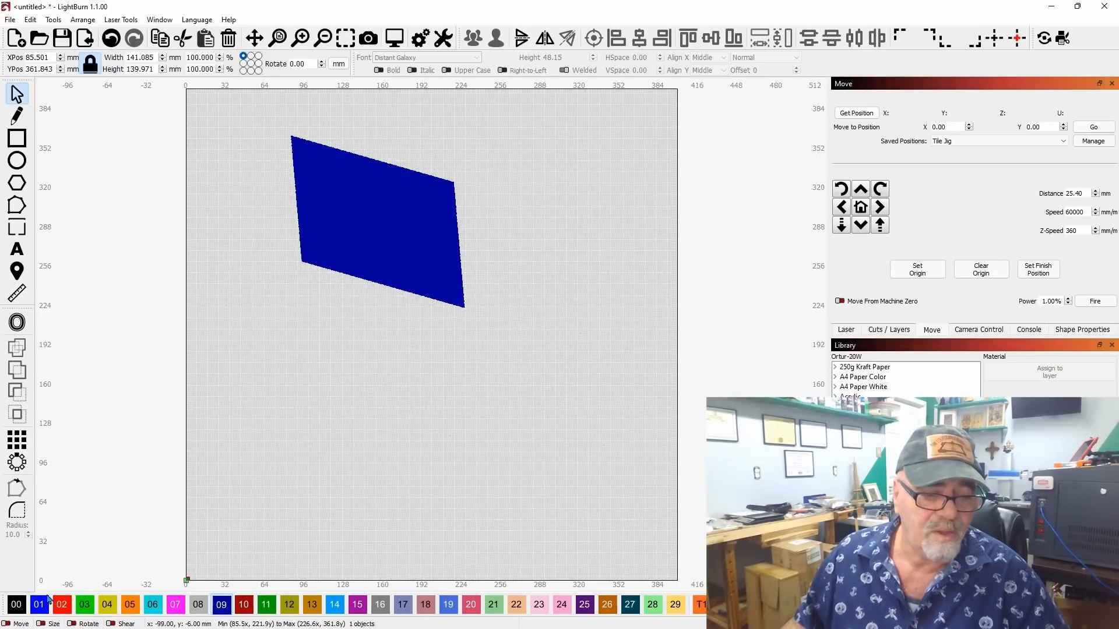
- Turn the move, size, rotate and shear handles back on for the parallelogram
left_click(53, 624)
left_click(88, 624)
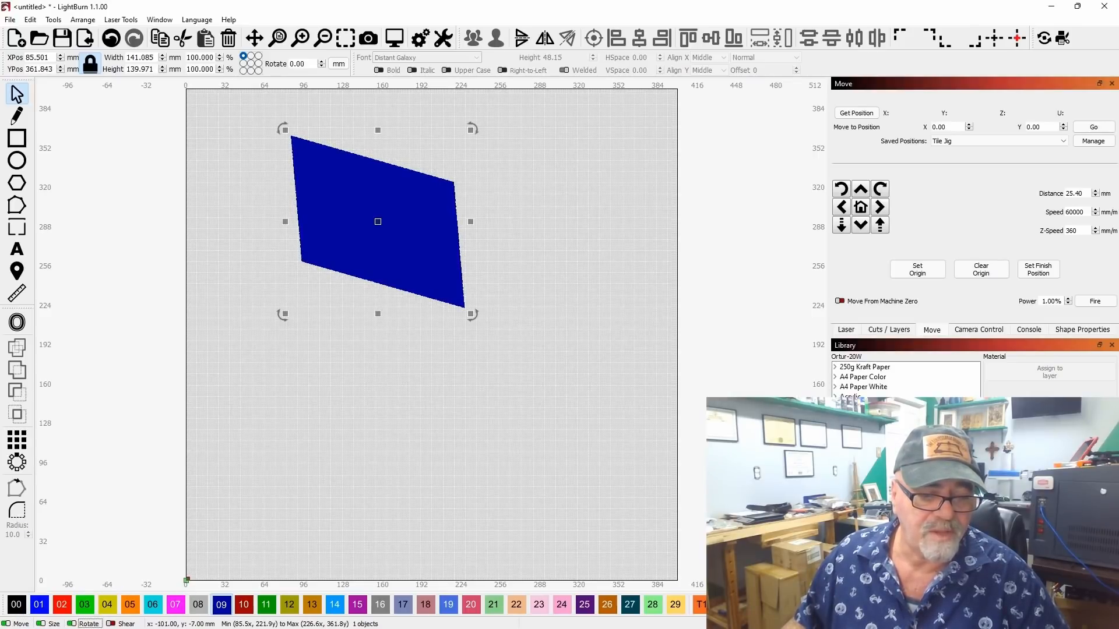
left_click(110, 624)
- Lock the parallelogram, try to move it while locked, and unlock it
right_click(414, 208)
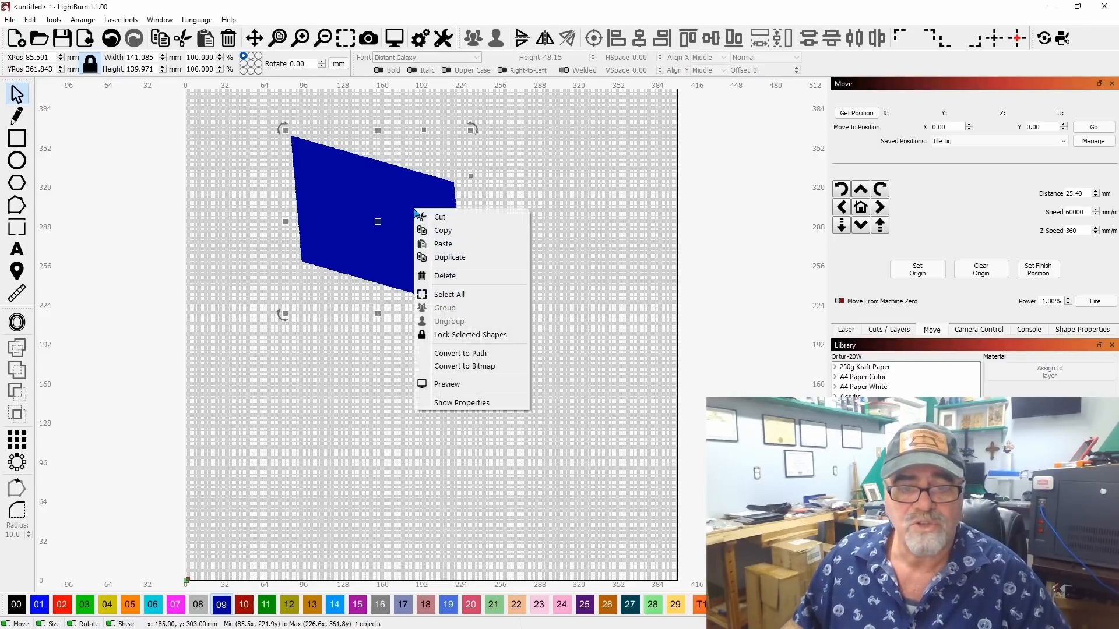
left_click(515, 336)
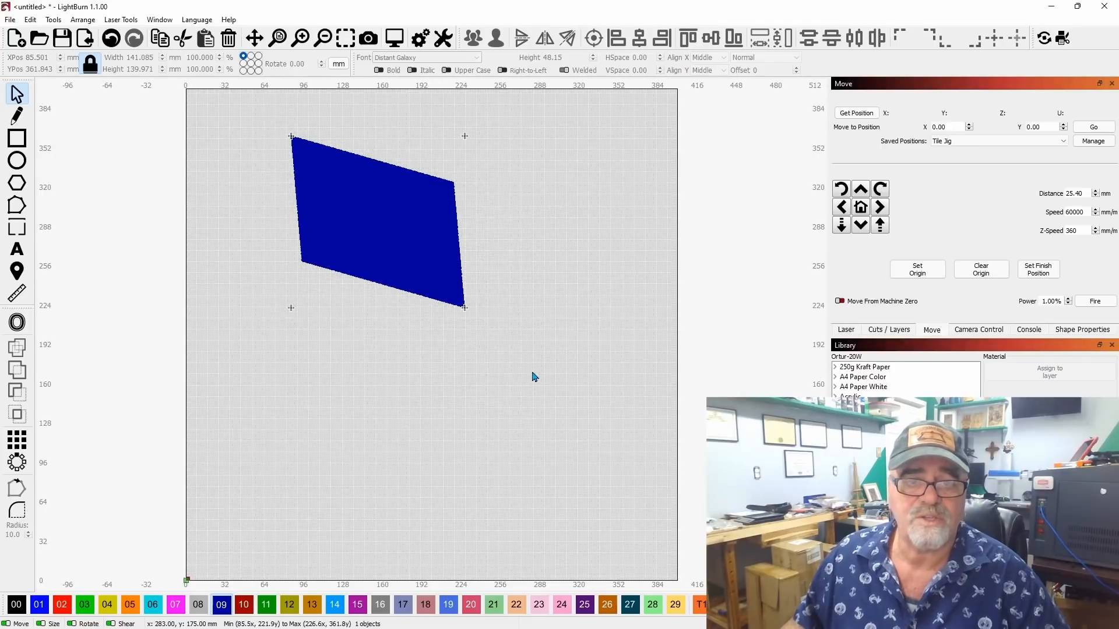
left_click_drag(442, 261, 443, 262)
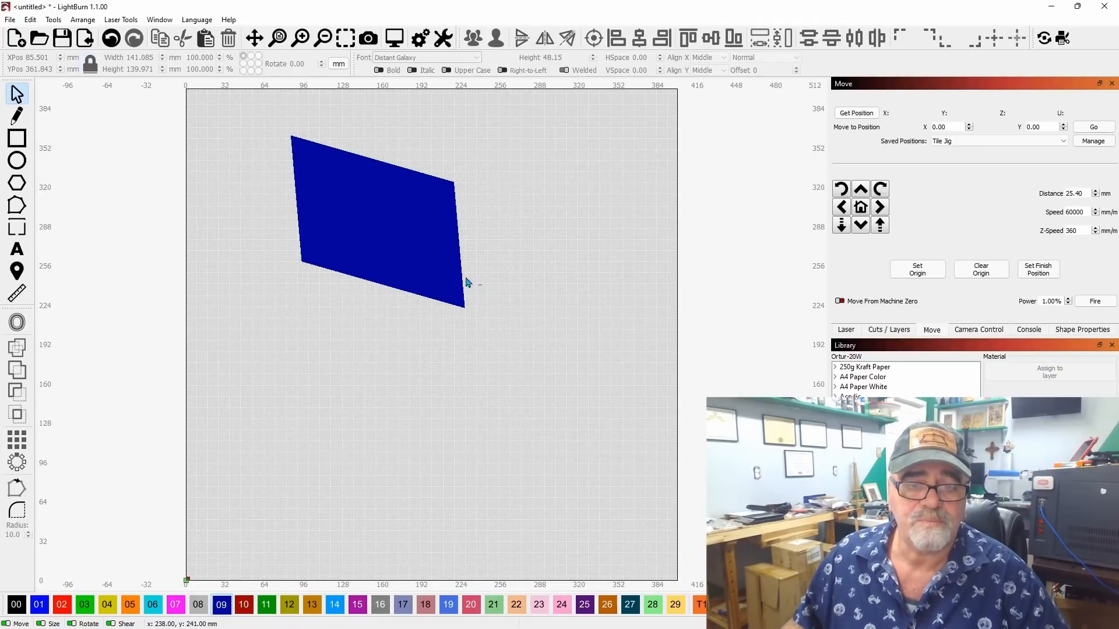
left_click(407, 240)
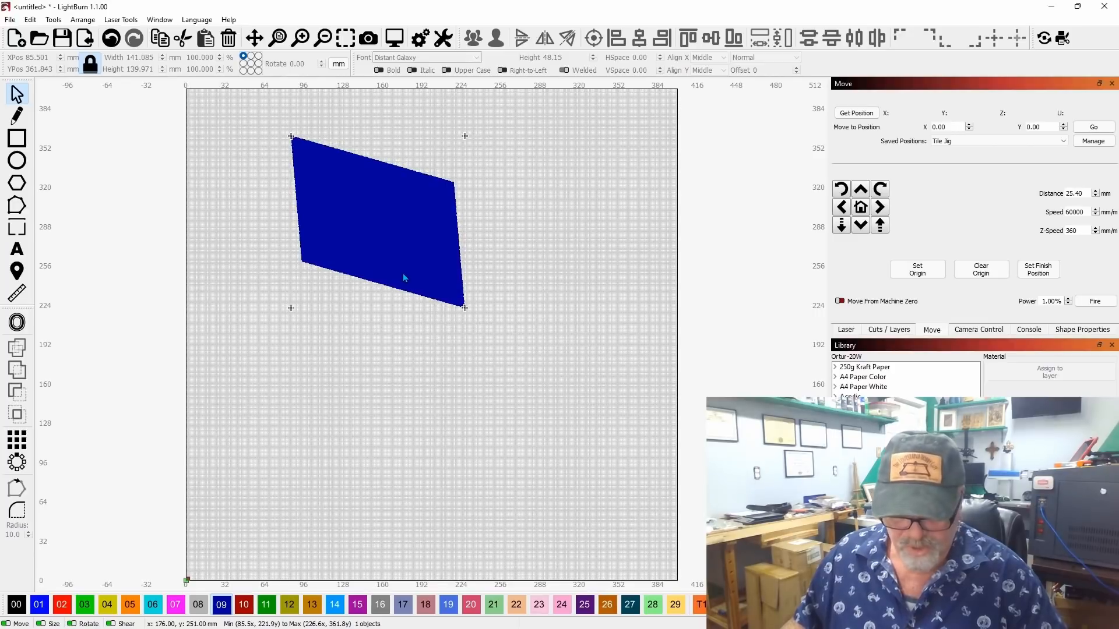
left_click(452, 285)
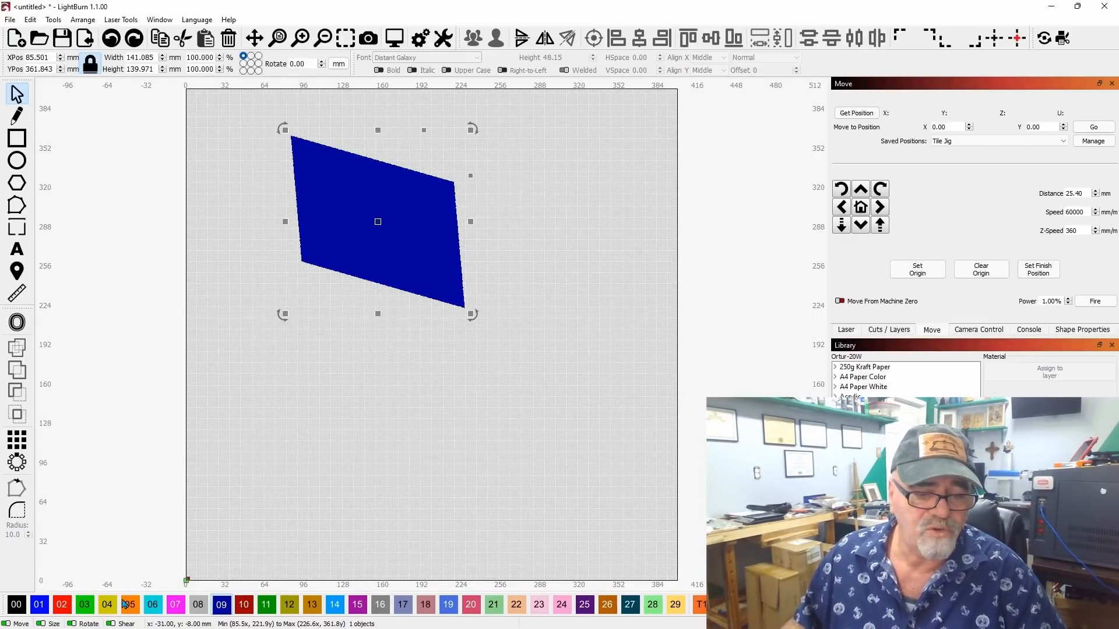
- Toggle the shear handles and the rotate handles off and back on for the selected parallelogram
left_click(116, 625)
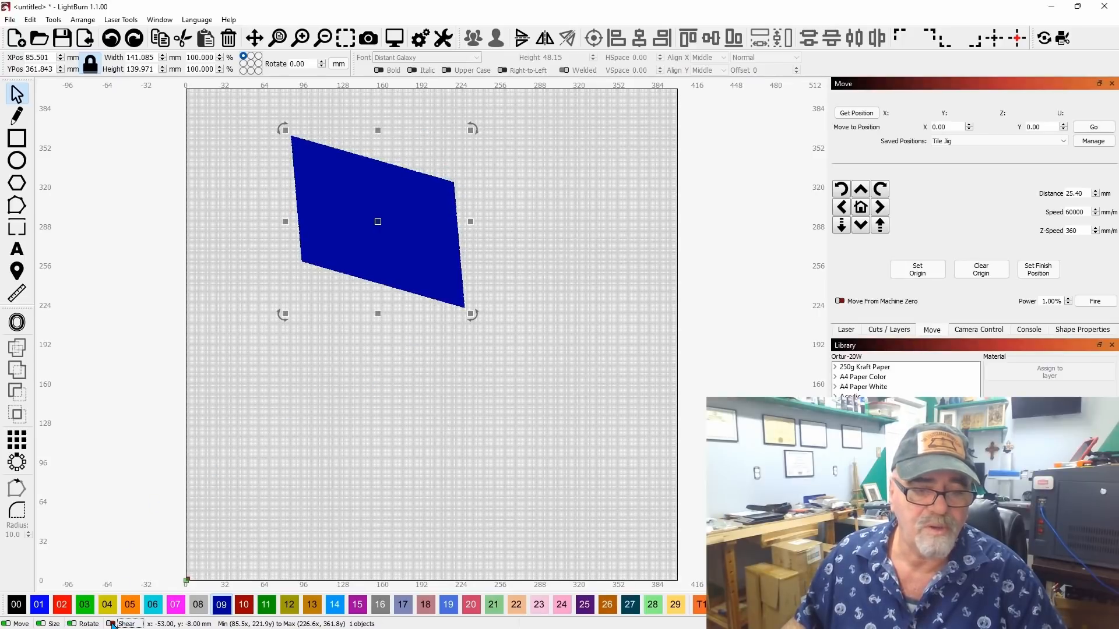
left_click(76, 624)
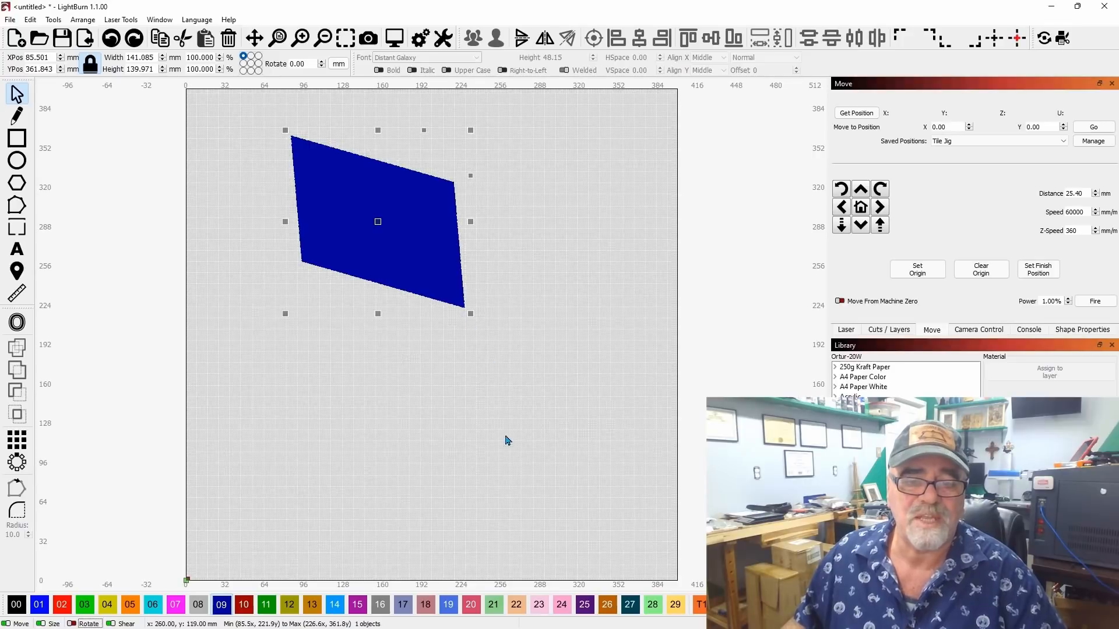
left_click(72, 624)
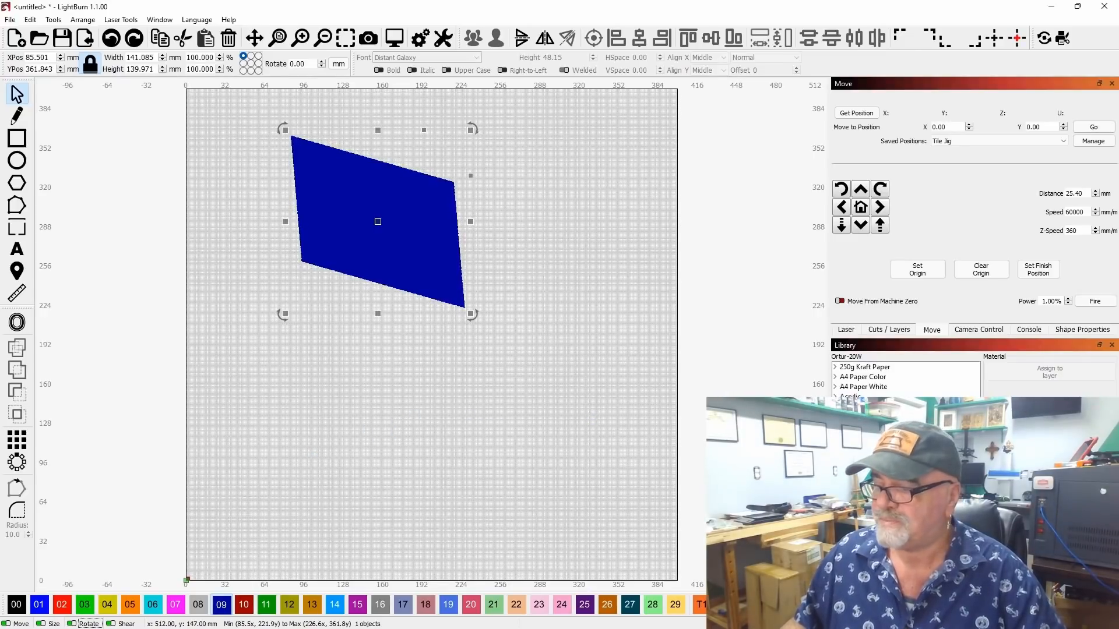
- Delete the parallelogram, open the Material Test generator and move its dialog over the workspace
key("Delete")
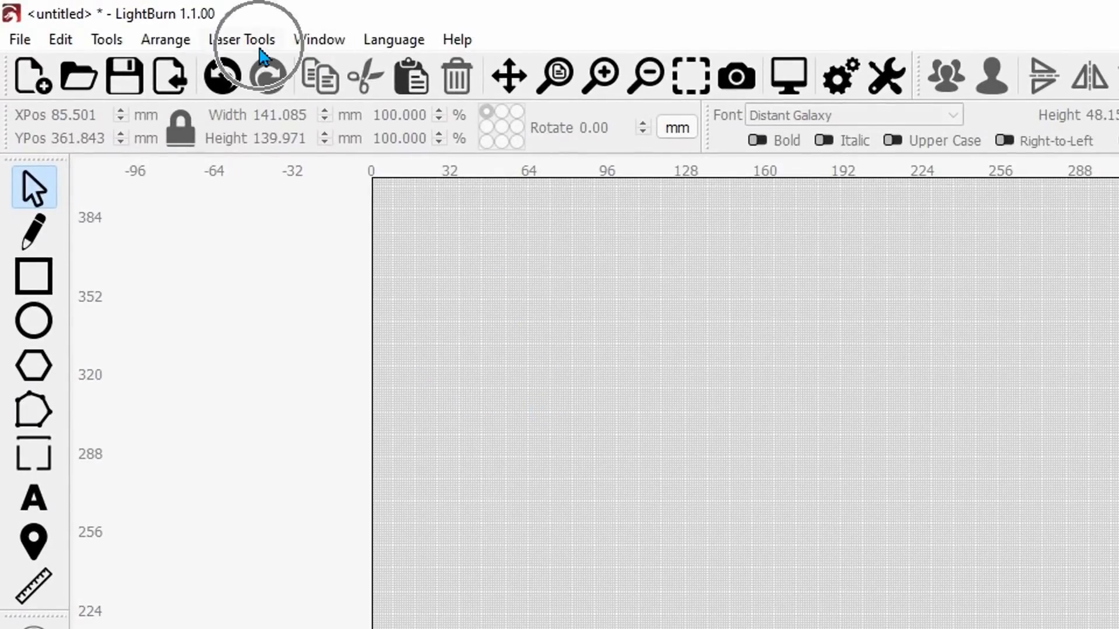
left_click(260, 50)
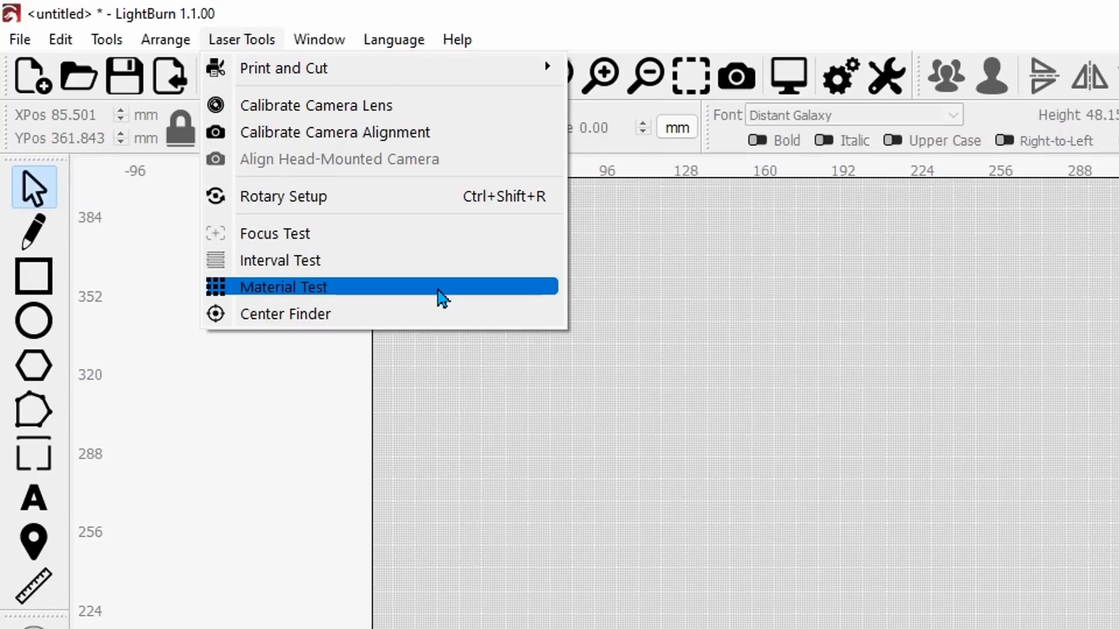
left_click(441, 297)
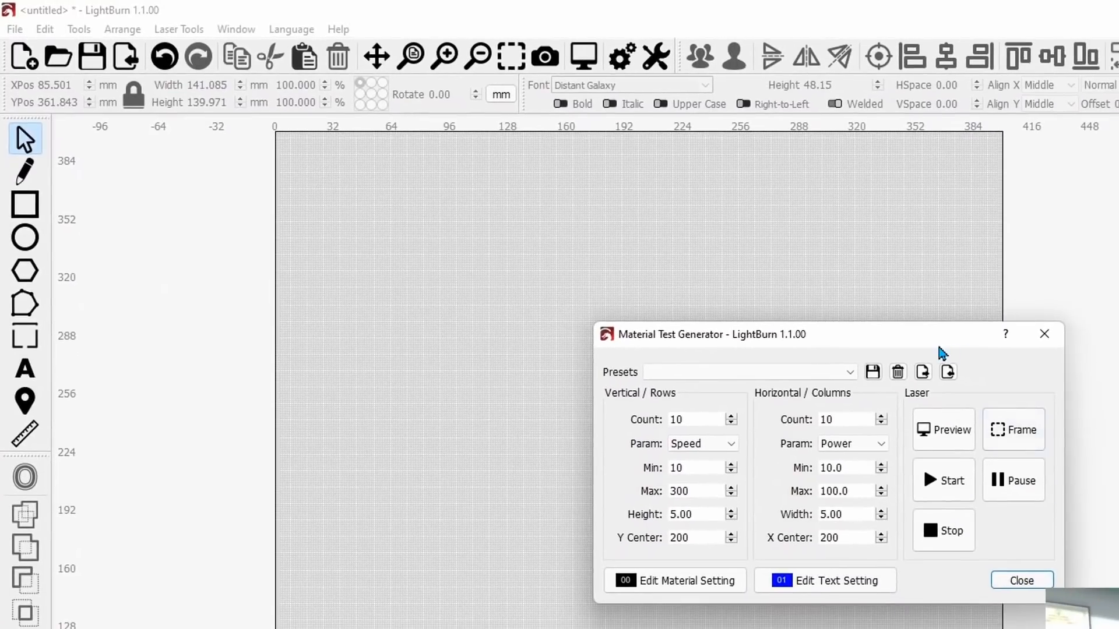
left_click_drag(939, 347, 854, 236)
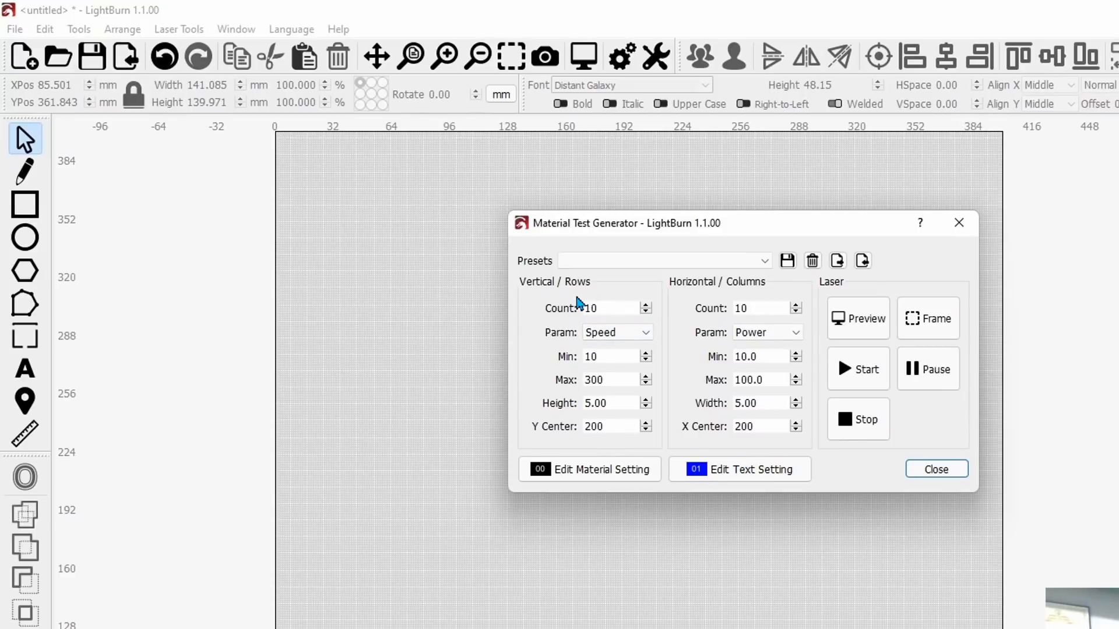
- Set the material test to 5 rows with a maximum speed of 1000, keeping Speed as the row parameter
left_click(645, 312)
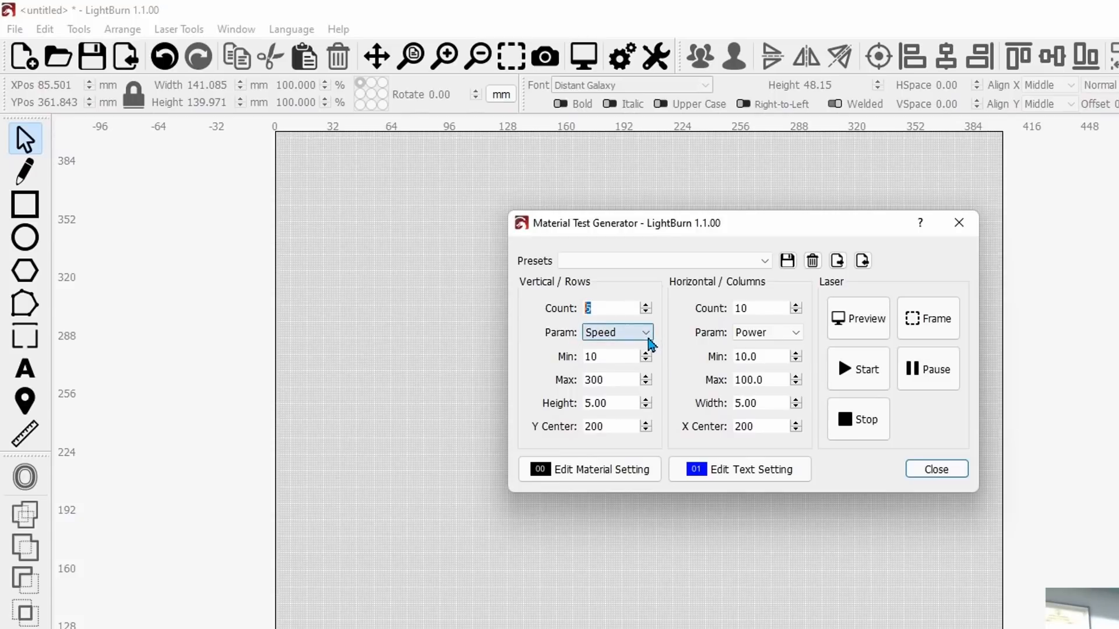
left_click(650, 341)
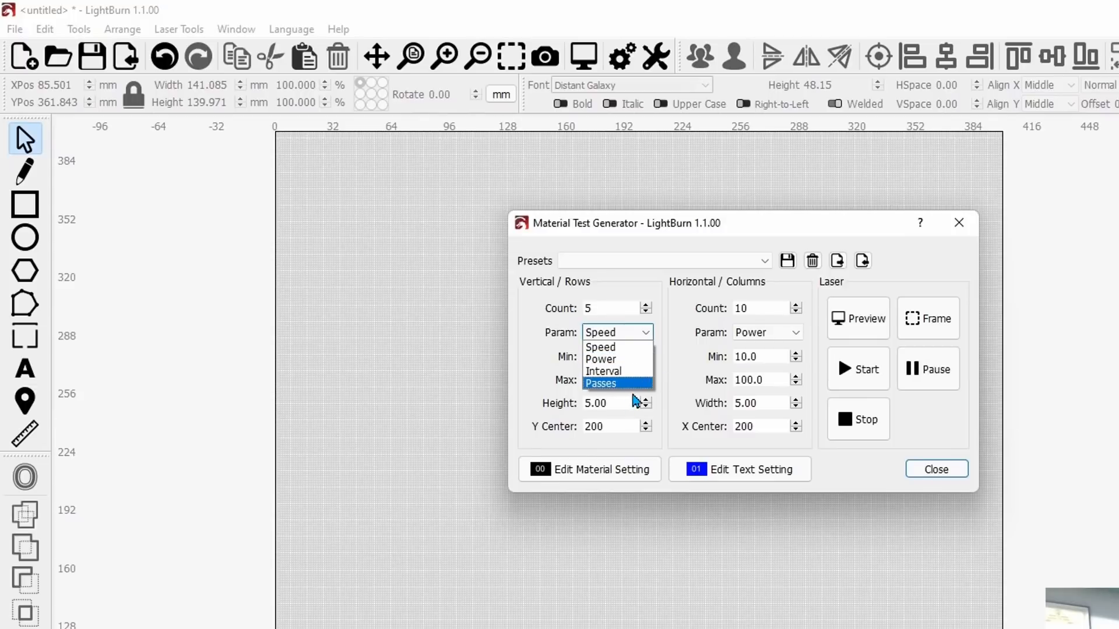
left_click(649, 332)
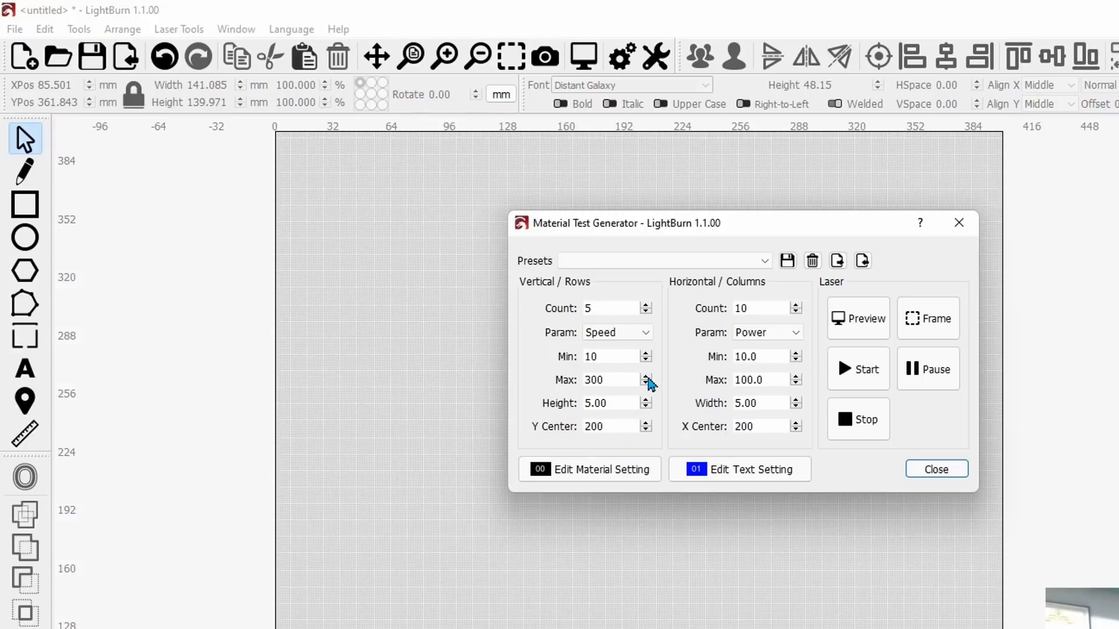
left_click(646, 377)
left_click(646, 377)
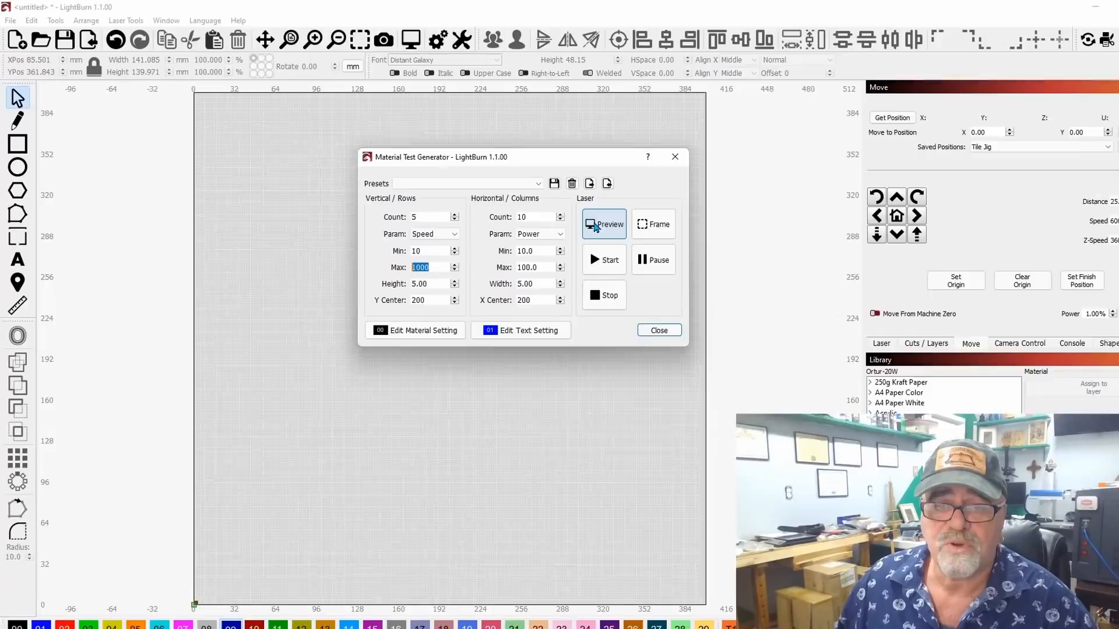
- Preview the material test grid and review the parameter choices for its columns, keeping Power
left_click(595, 227)
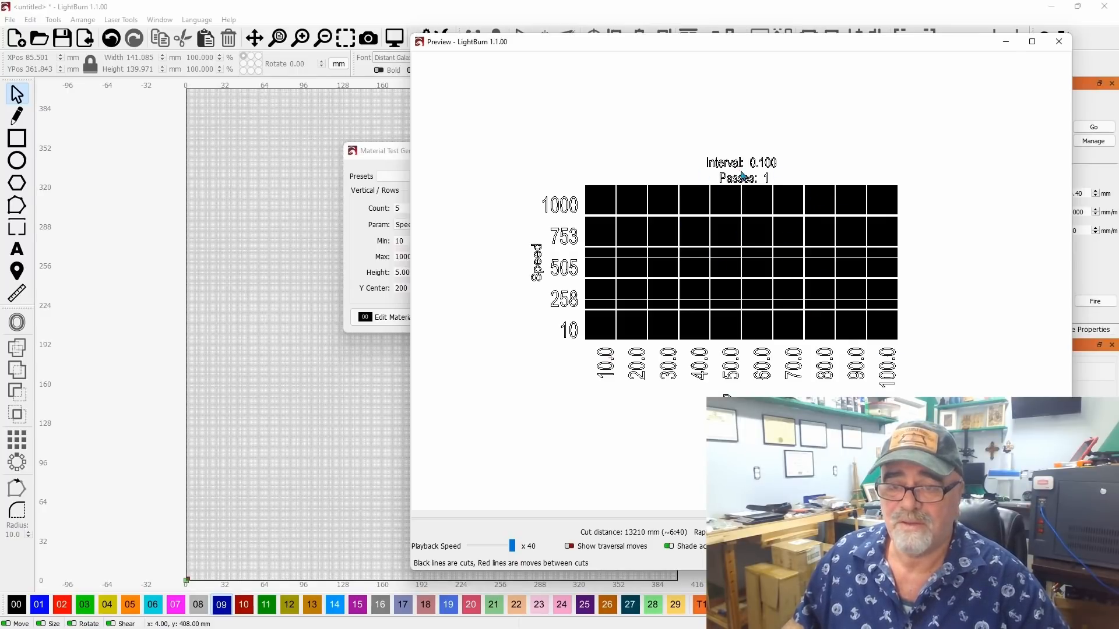
left_click(1058, 41)
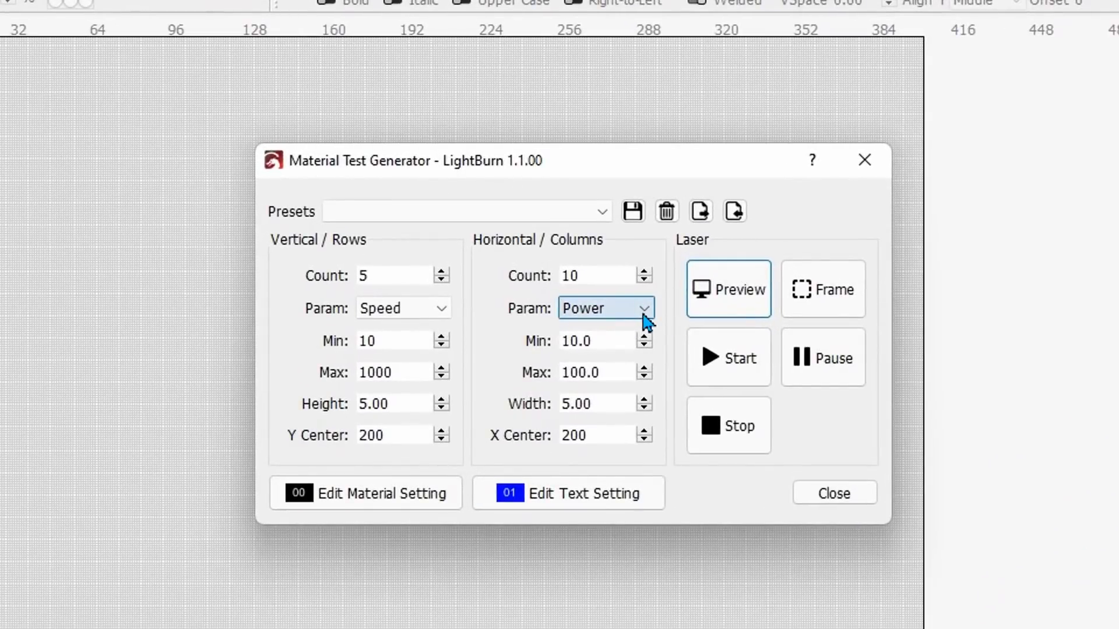
left_click(645, 310)
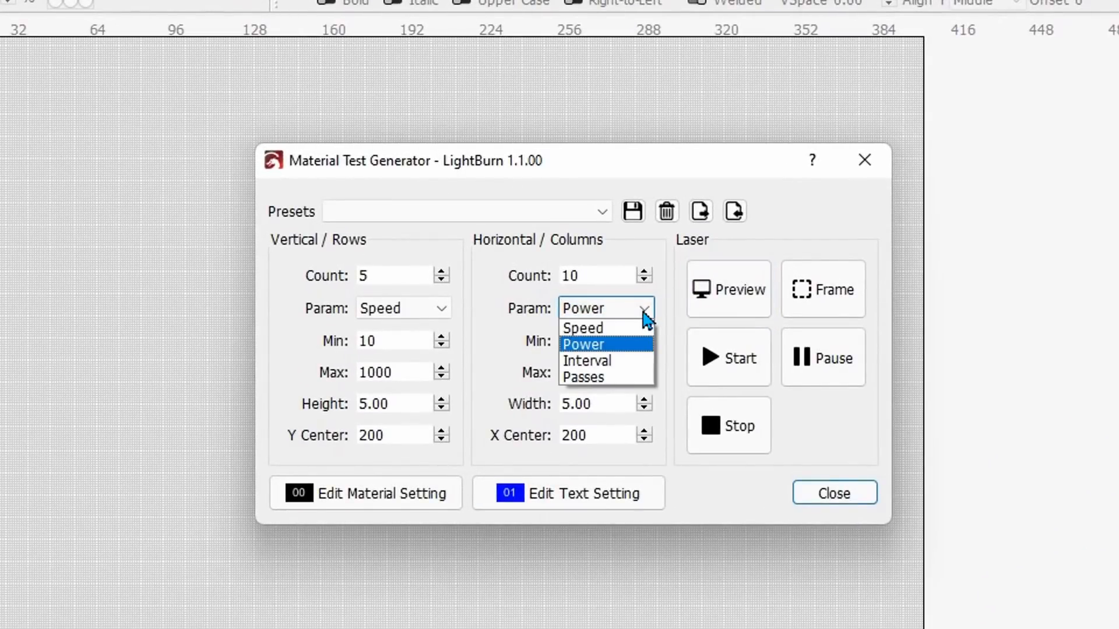
left_click(644, 310)
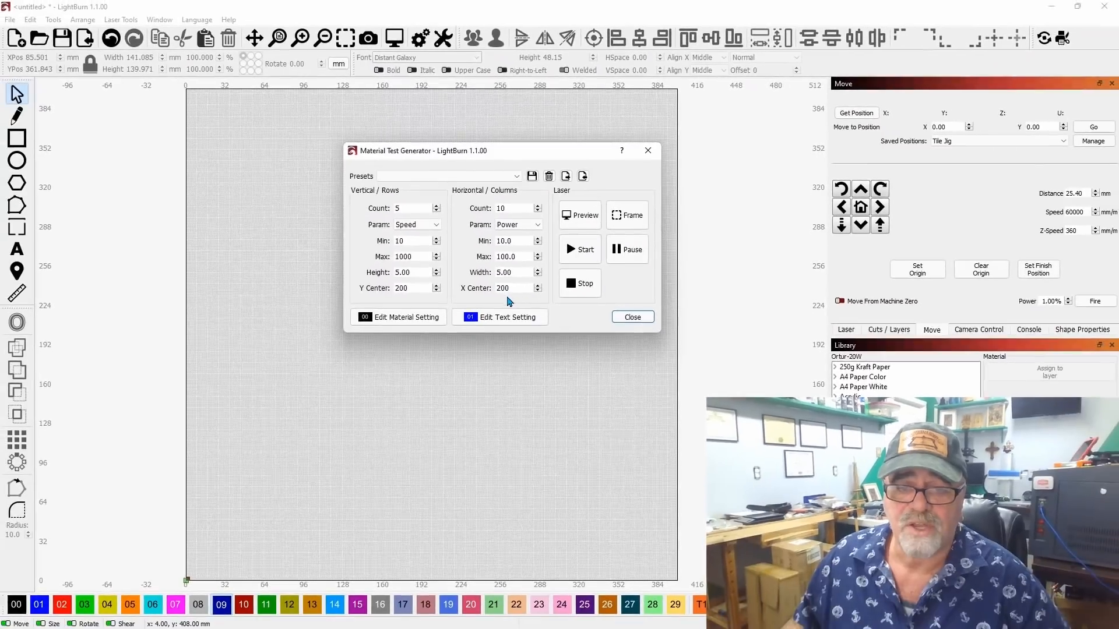
- Preview the test grid again and examine its speed and power labels up close
left_click(579, 216)
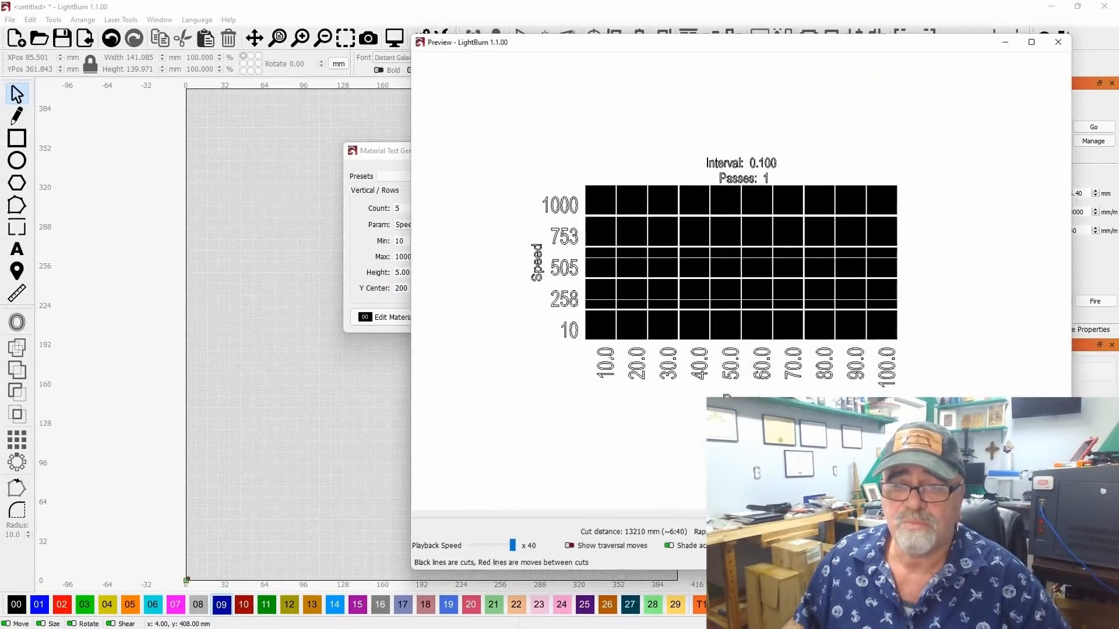
scroll(646, 417, "up", 1)
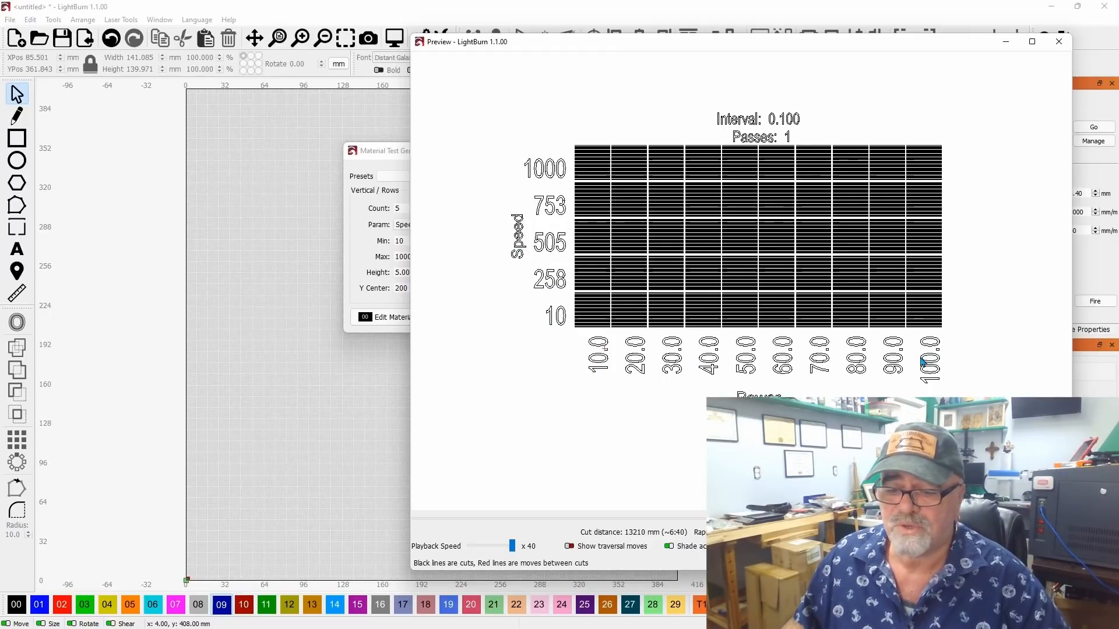
key("Escape")
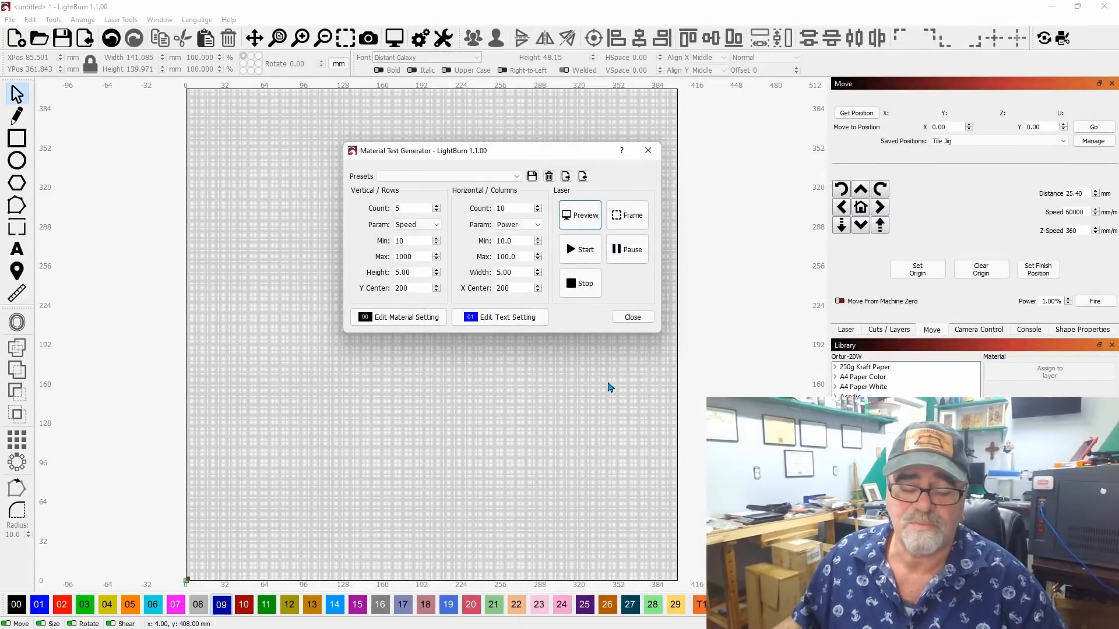
- Inspect the cut settings used for the material test's text and leave them without changes
left_click(495, 318)
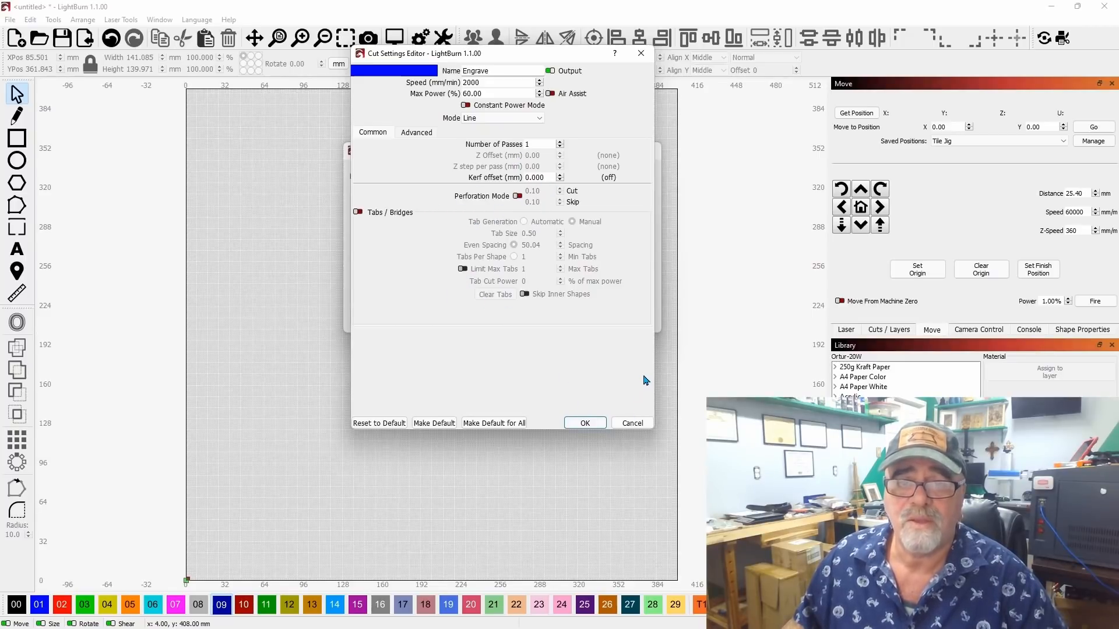
left_click(633, 424)
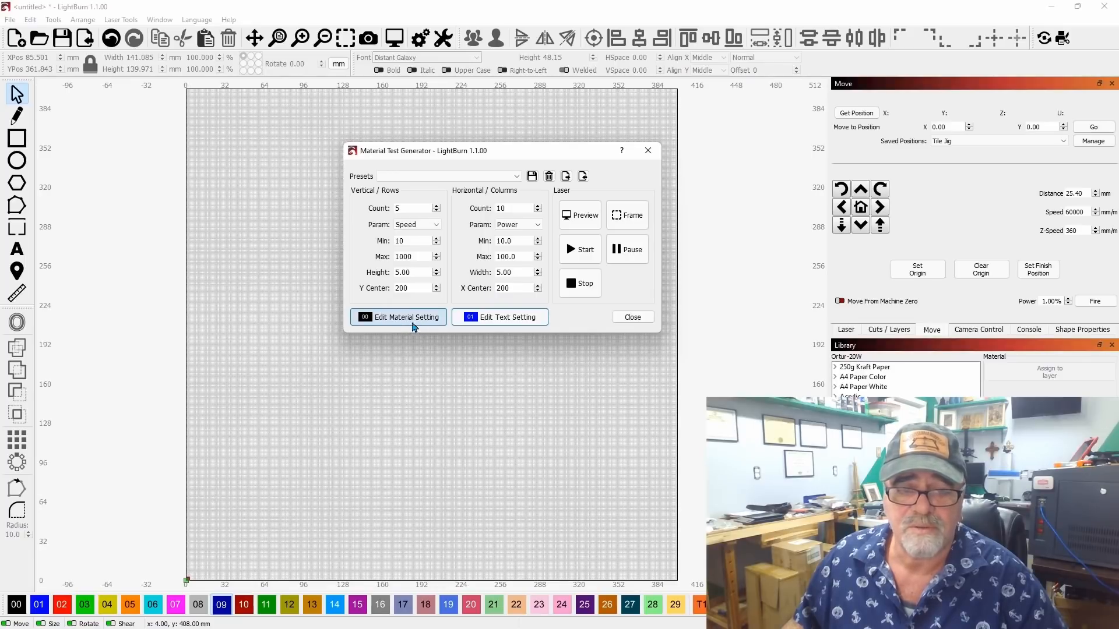
- Review the material cut settings without changing them, preview the whole test grid, and close the Material Test generator
left_click(401, 324)
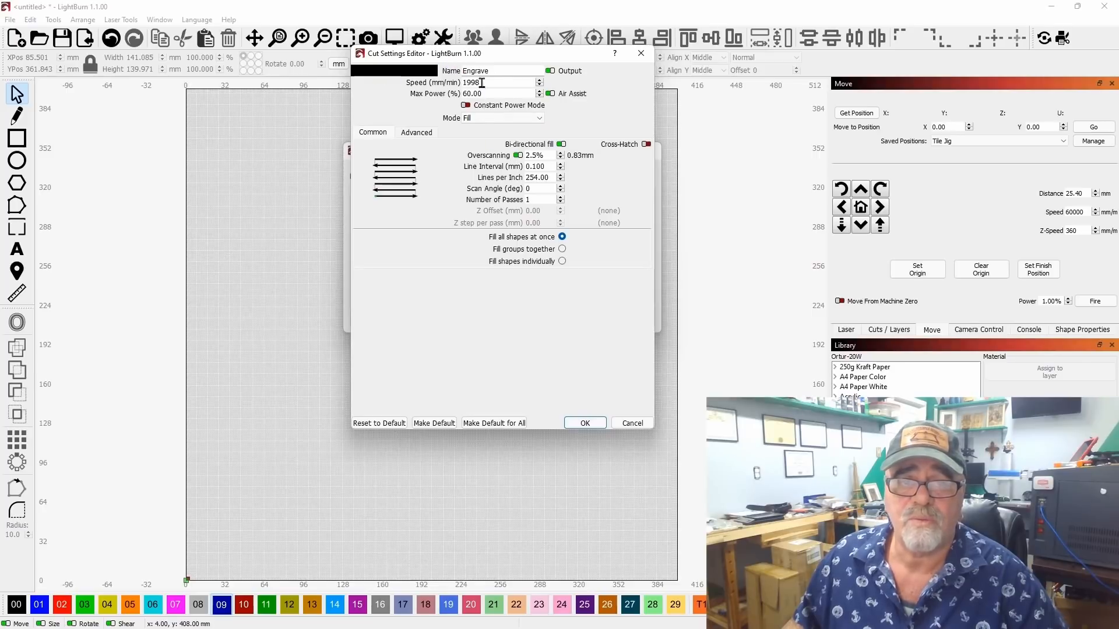
left_click(632, 423)
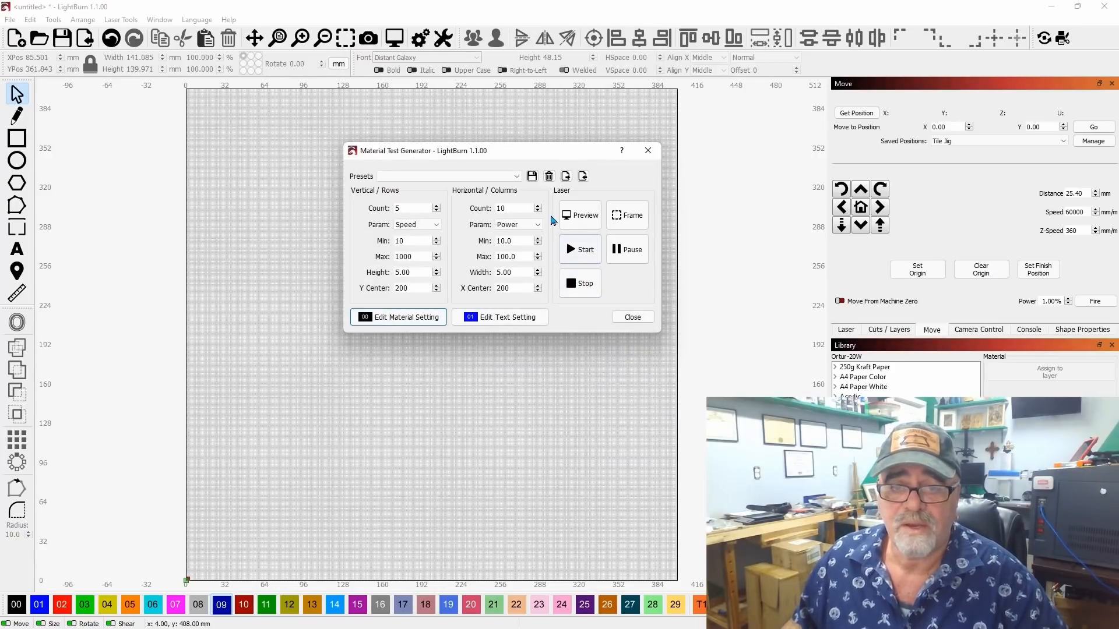
left_click(574, 215)
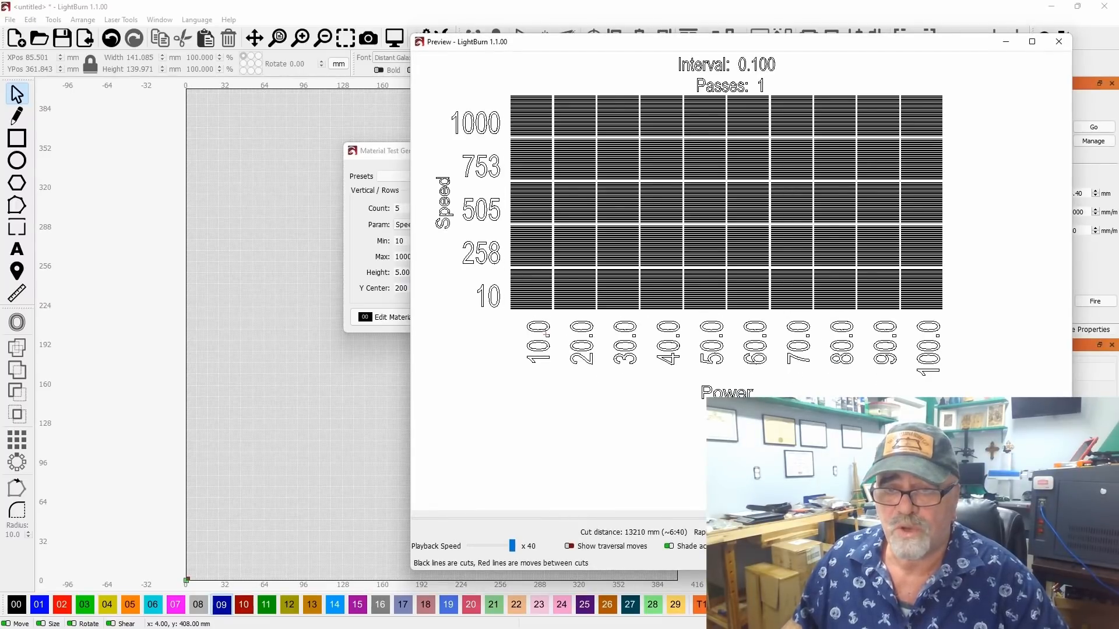
scroll(730, 257, "down", 2)
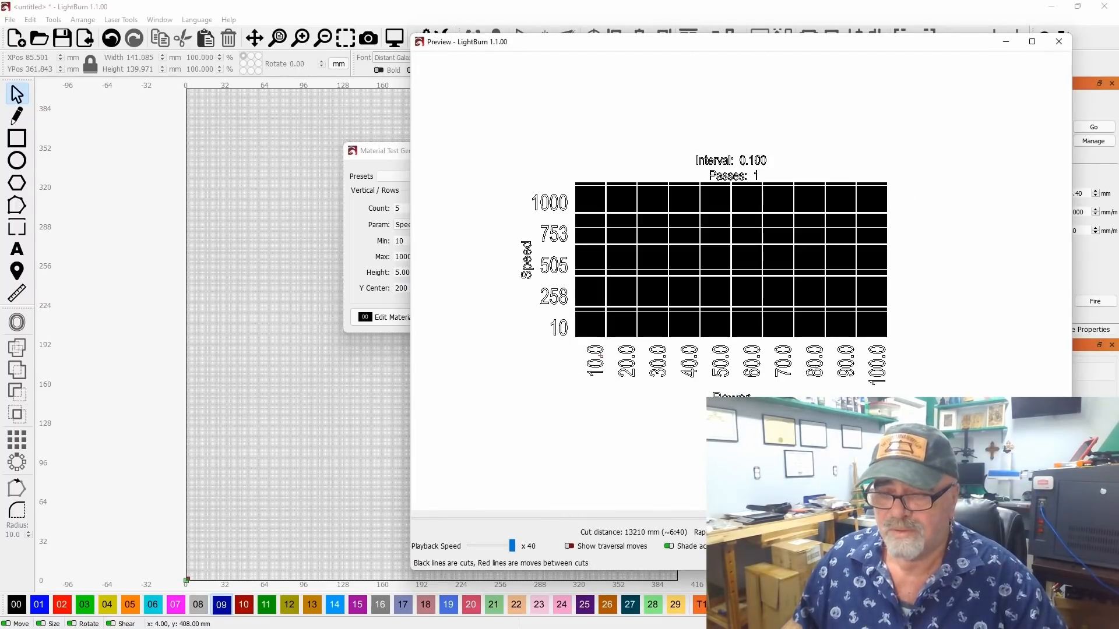
key("Escape")
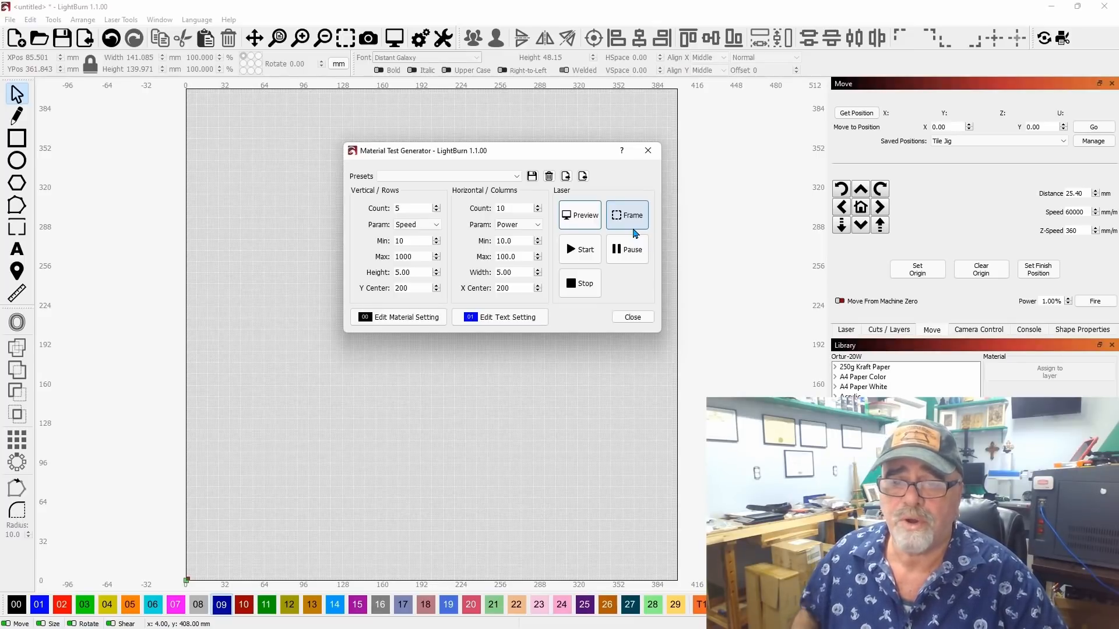
left_click(641, 317)
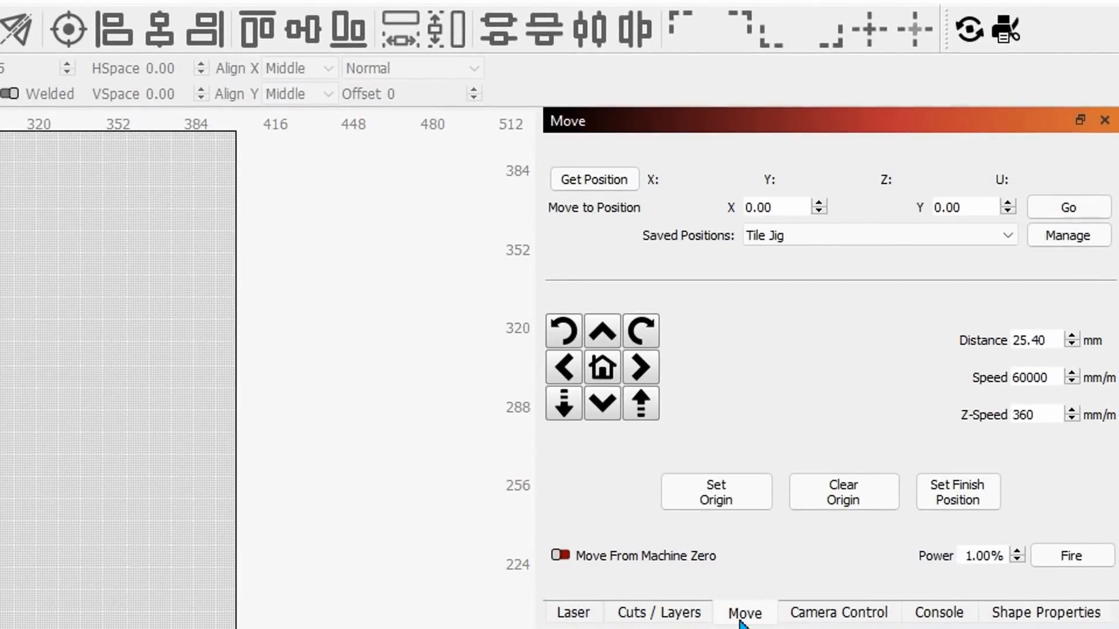
- Examine the move controls and check the Enable laser fire button option in the device settings, keeping it on
left_click(741, 622)
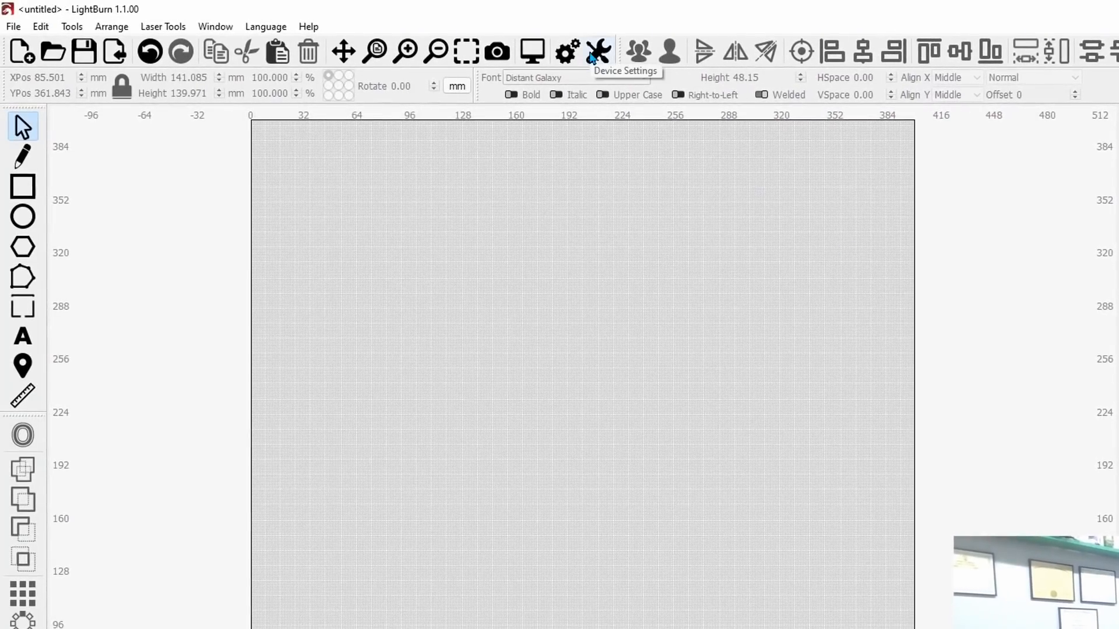
left_click(591, 57)
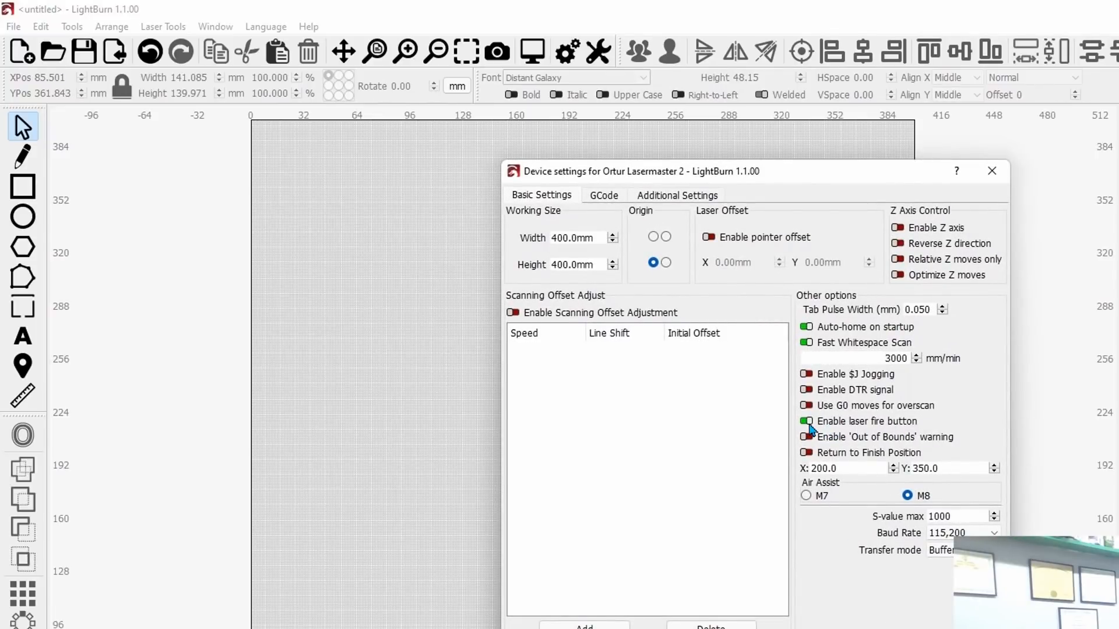
left_click(808, 427)
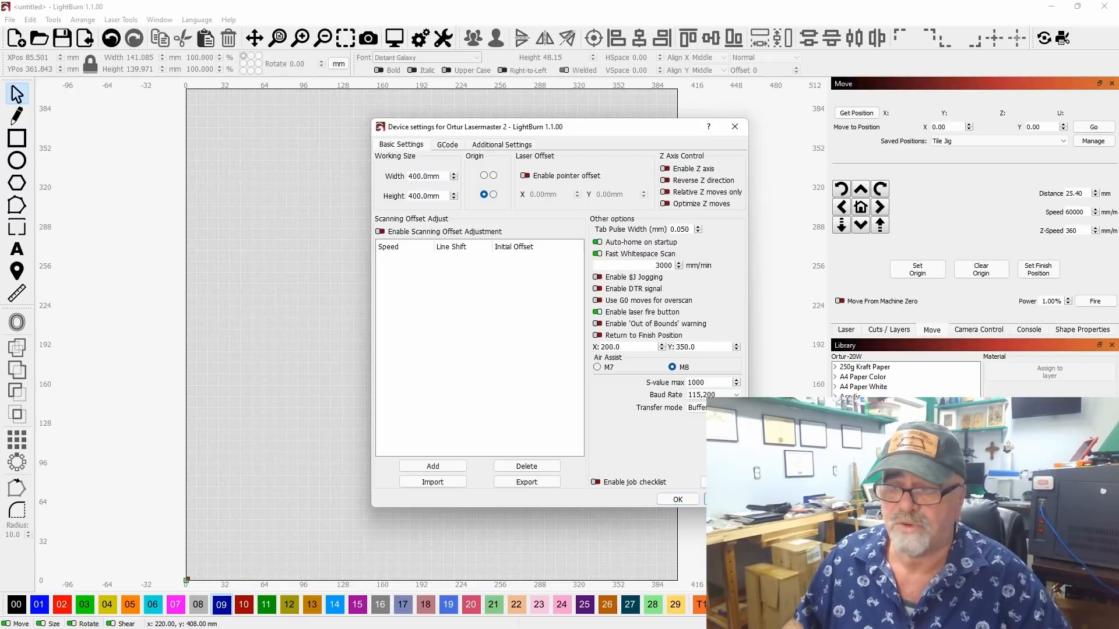
left_click(678, 500)
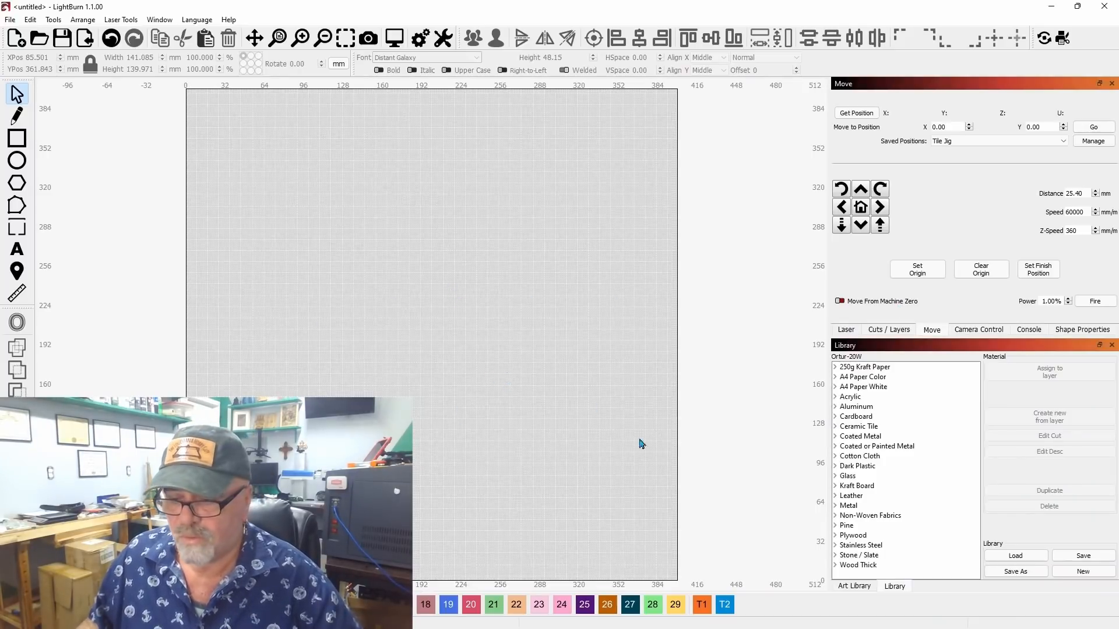
- Add testpic from the Photos art library to the project, enlarge it to about 139 mm square and reposition it on the workspace
left_click(854, 586)
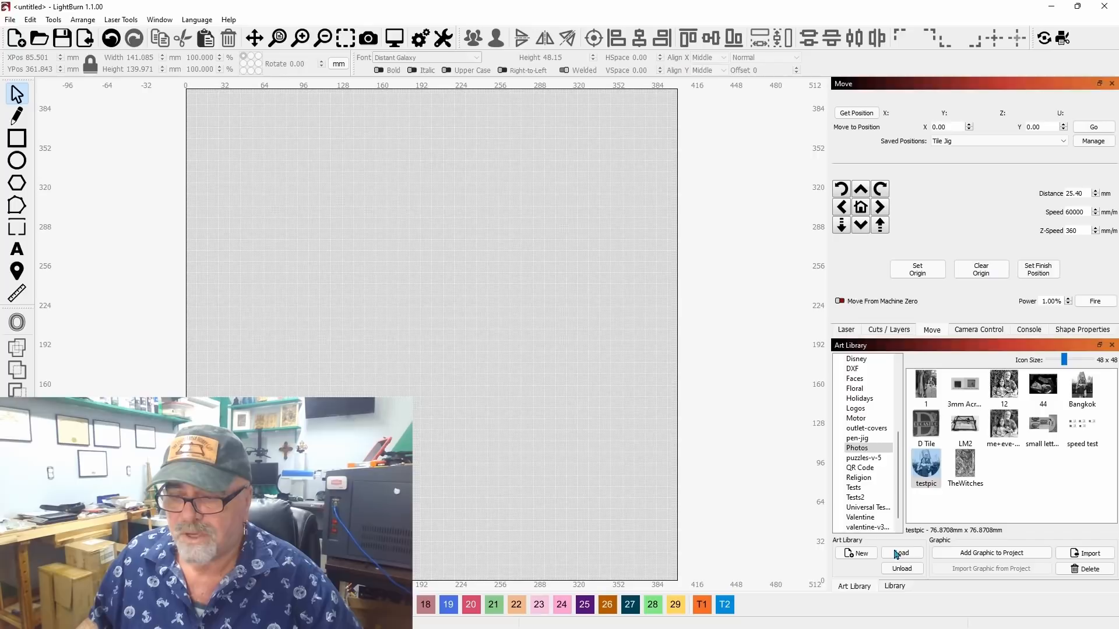
double_click(927, 467)
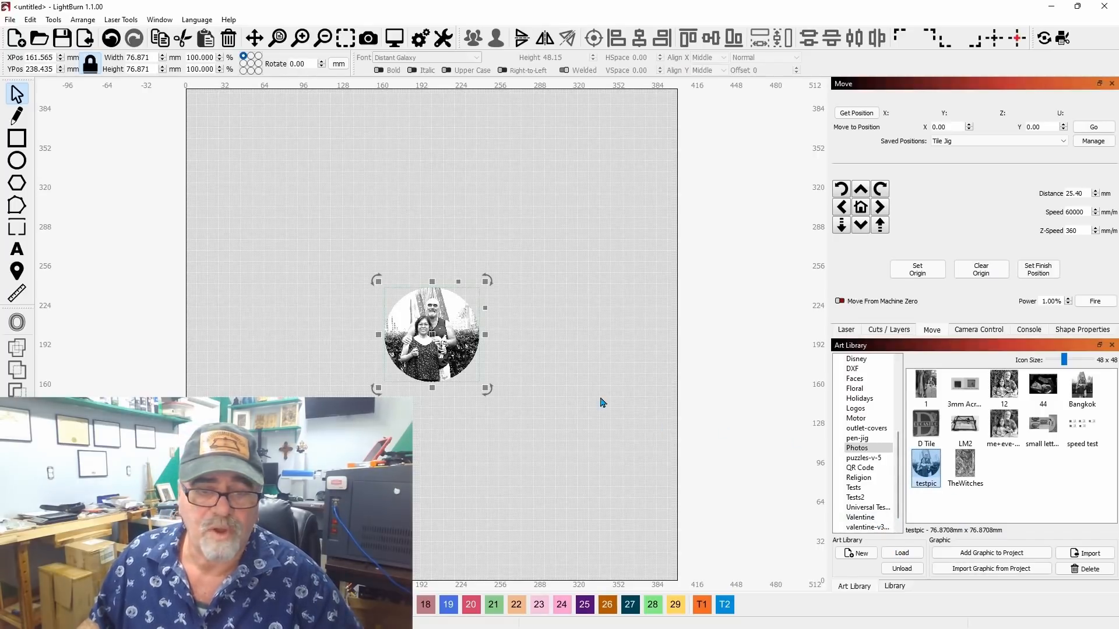
left_click_drag(486, 284, 561, 204)
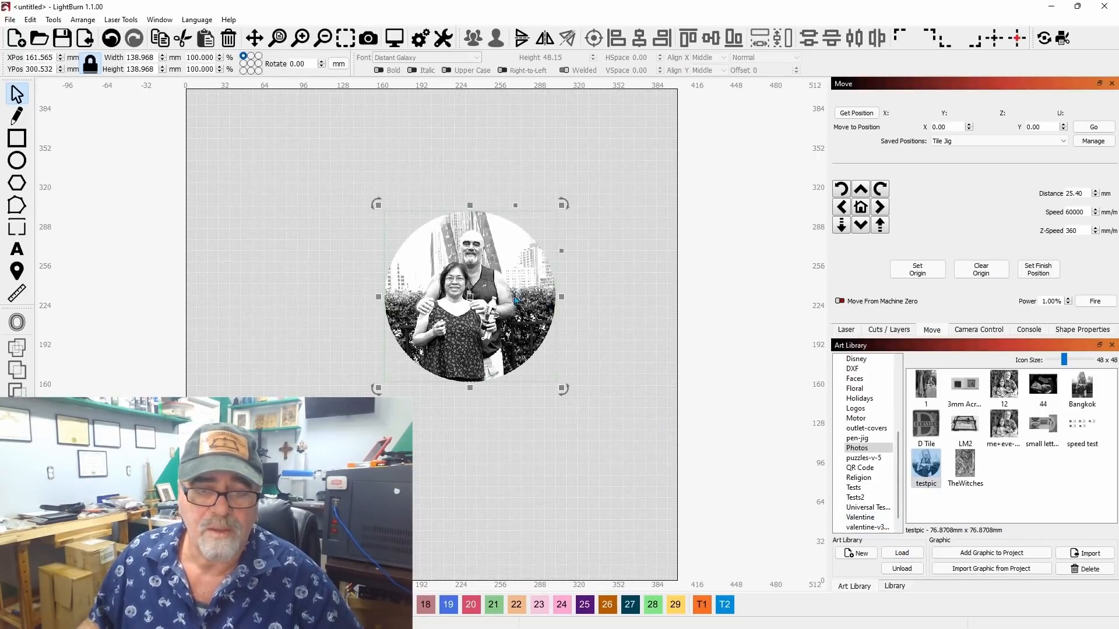
left_click_drag(488, 291, 448, 273)
left_click(358, 351)
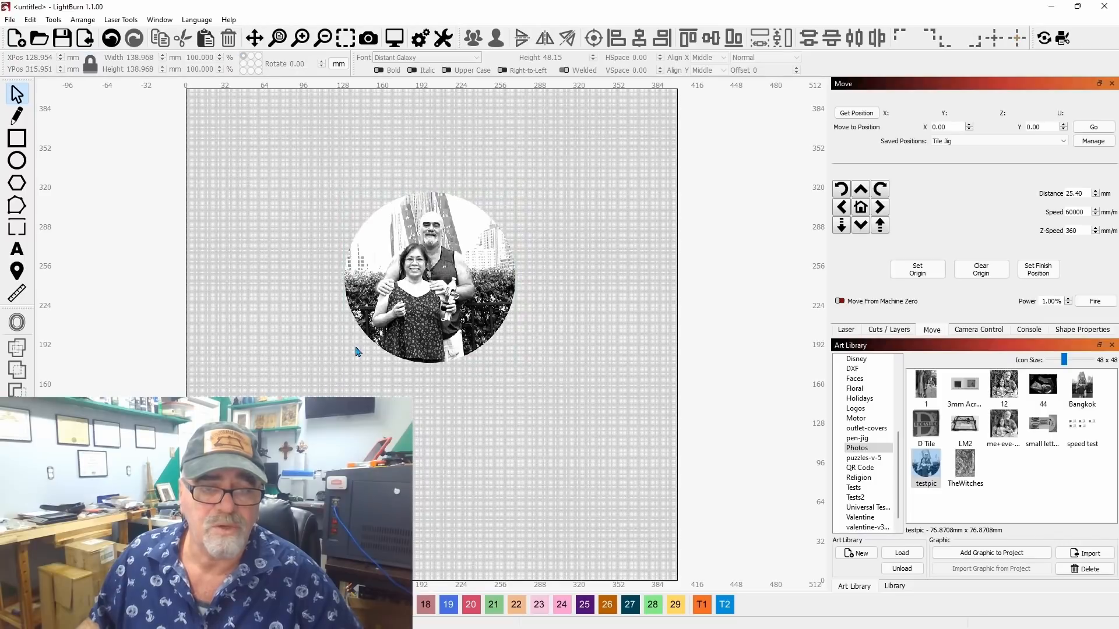
- Draw a rectangle about 64 by 68 mm over the two people in the photo and set its layer C09 to Line mode
left_click(24, 143)
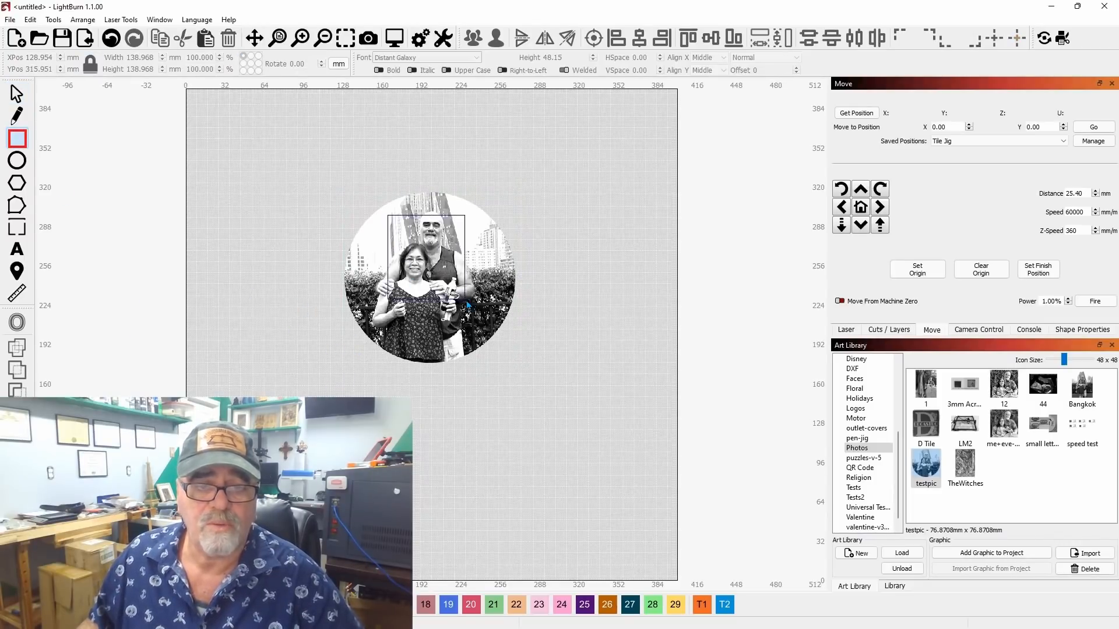
left_click_drag(468, 304, 469, 304)
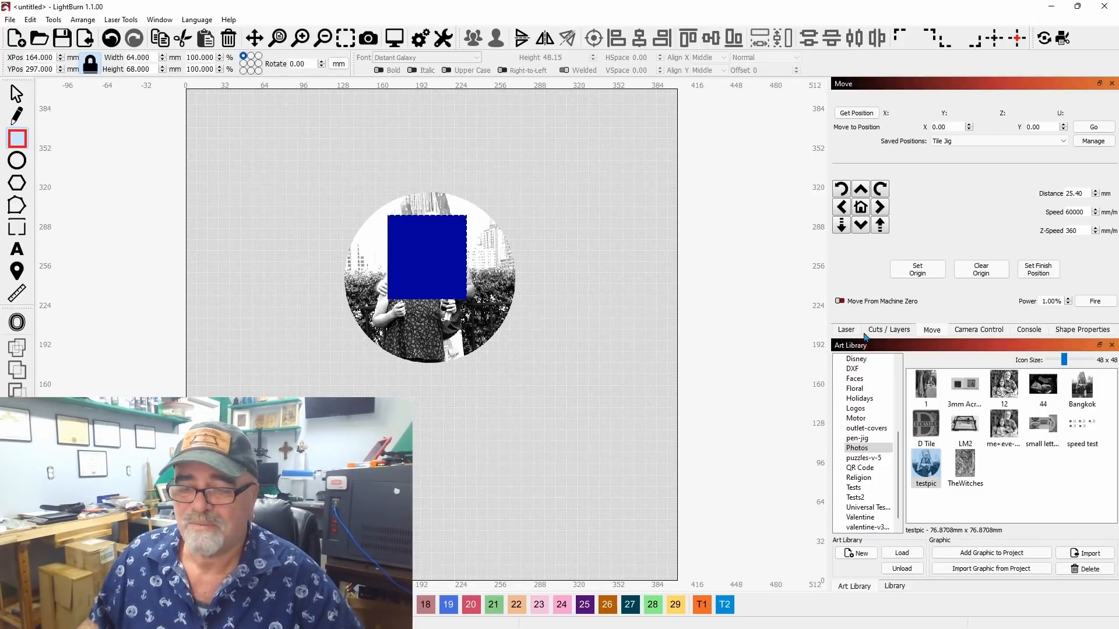
left_click(889, 330)
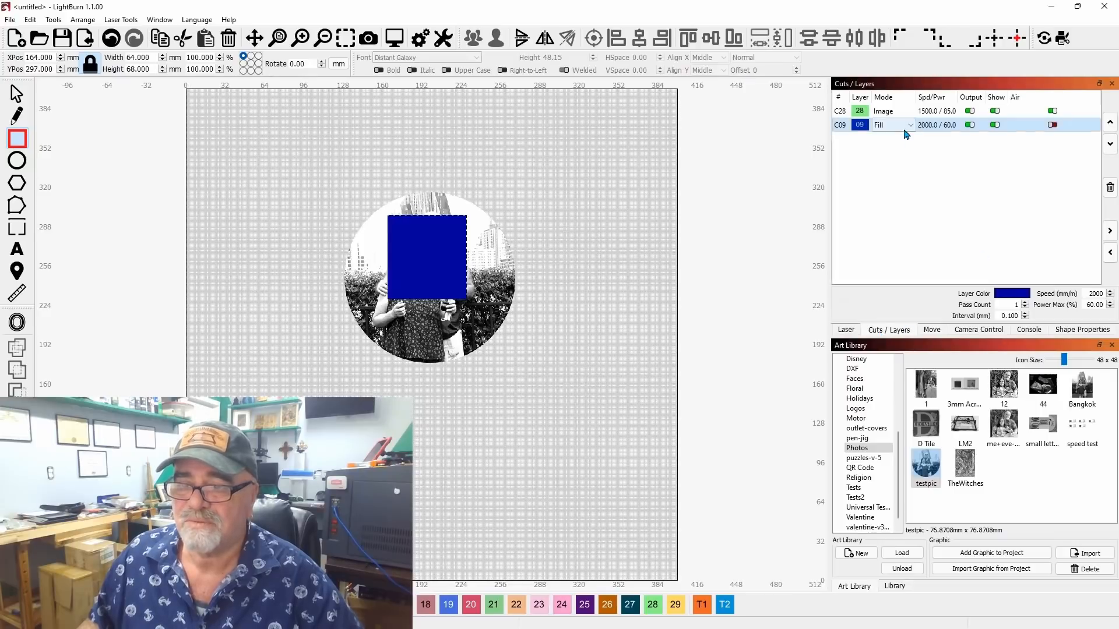
left_click(892, 125)
left_click(886, 124)
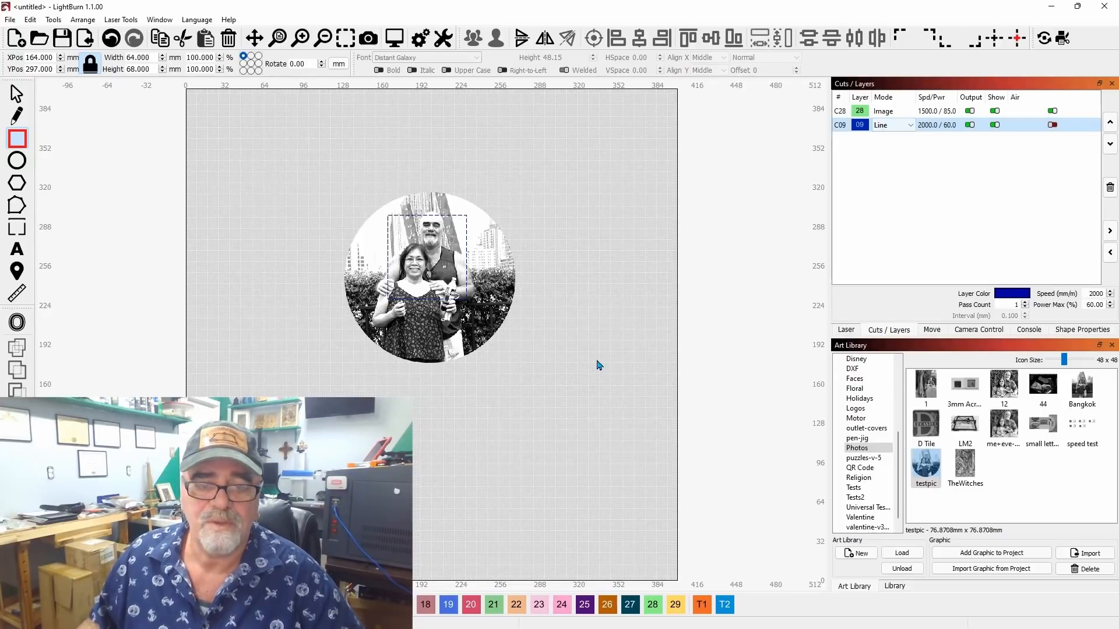
key("Escape")
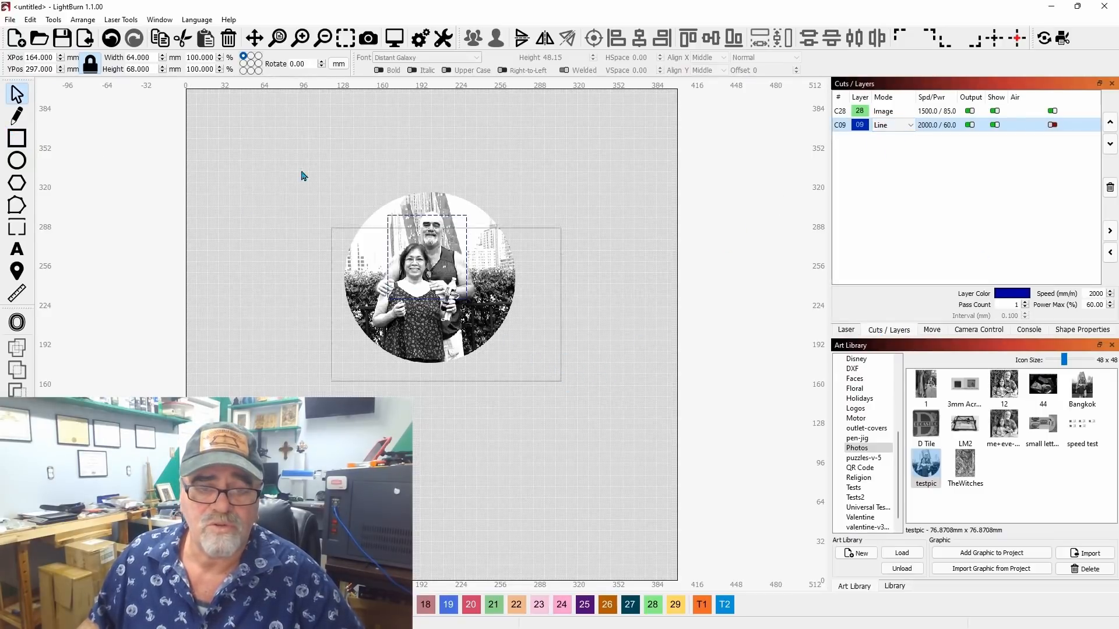
- Select the photo together with the rectangle and apply the rectangle as a mask to the image
left_click(379, 270)
right_click(498, 265)
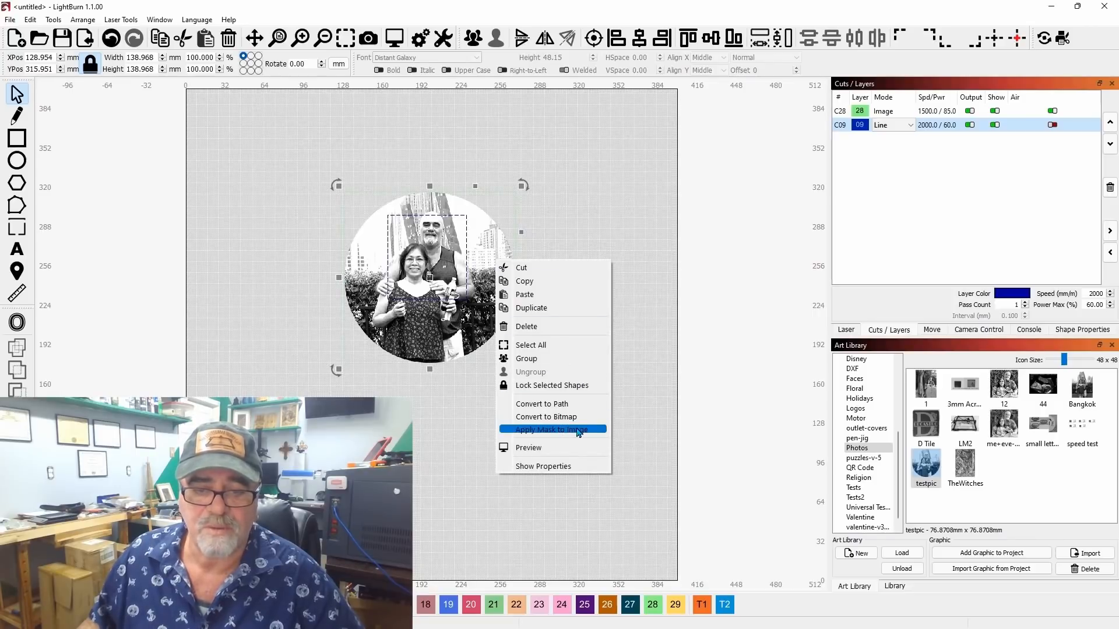
left_click(645, 402)
left_click_drag(561, 392, 397, 251)
right_click(437, 237)
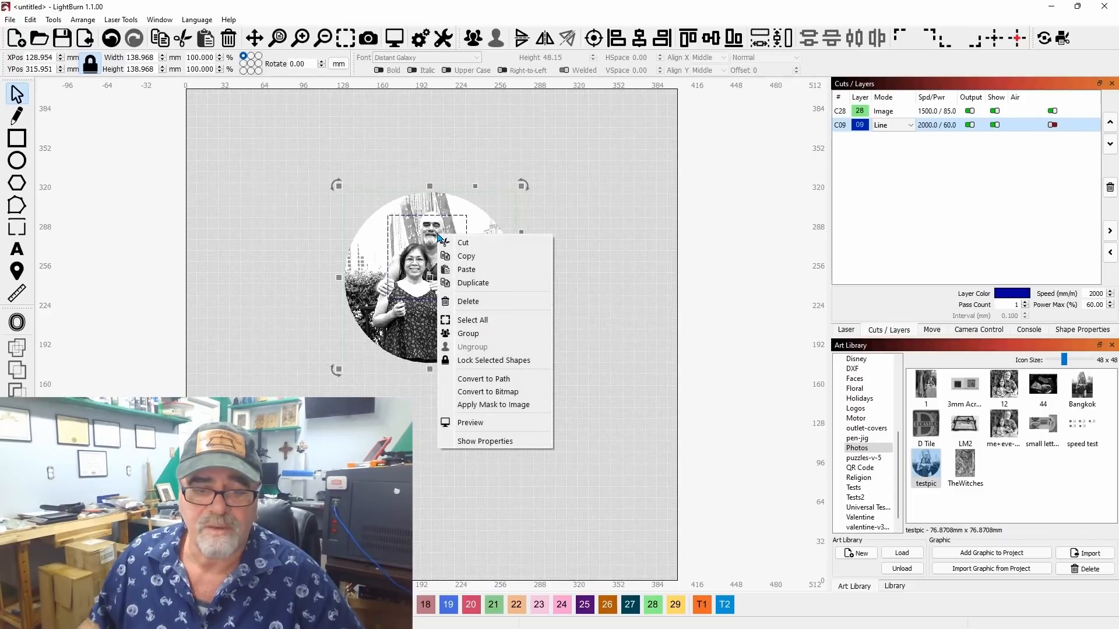
left_click(496, 404)
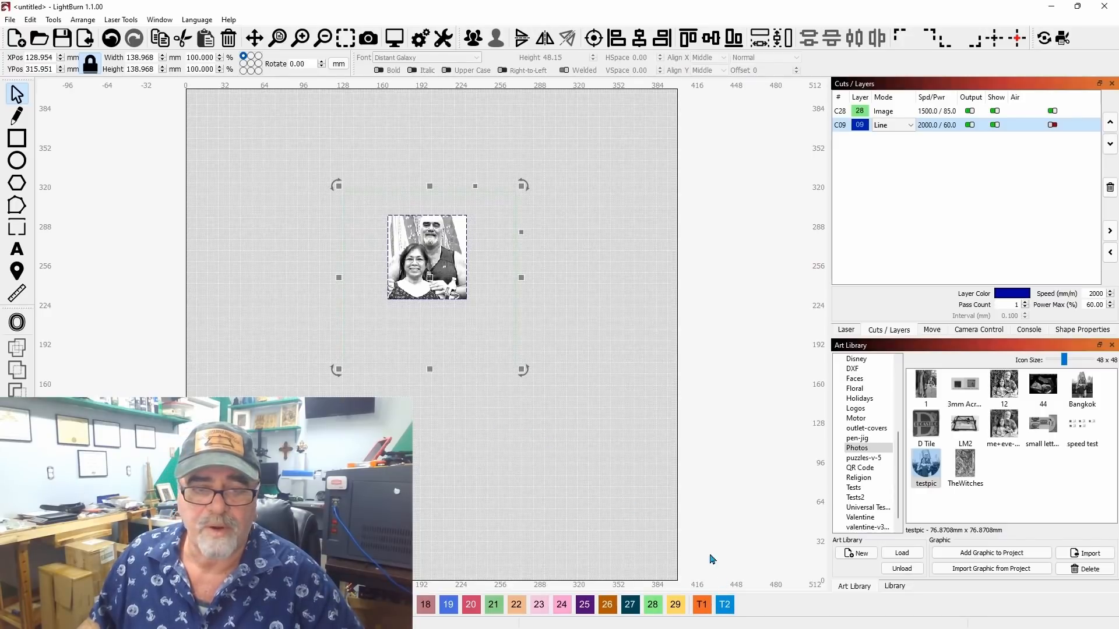
left_click(651, 372)
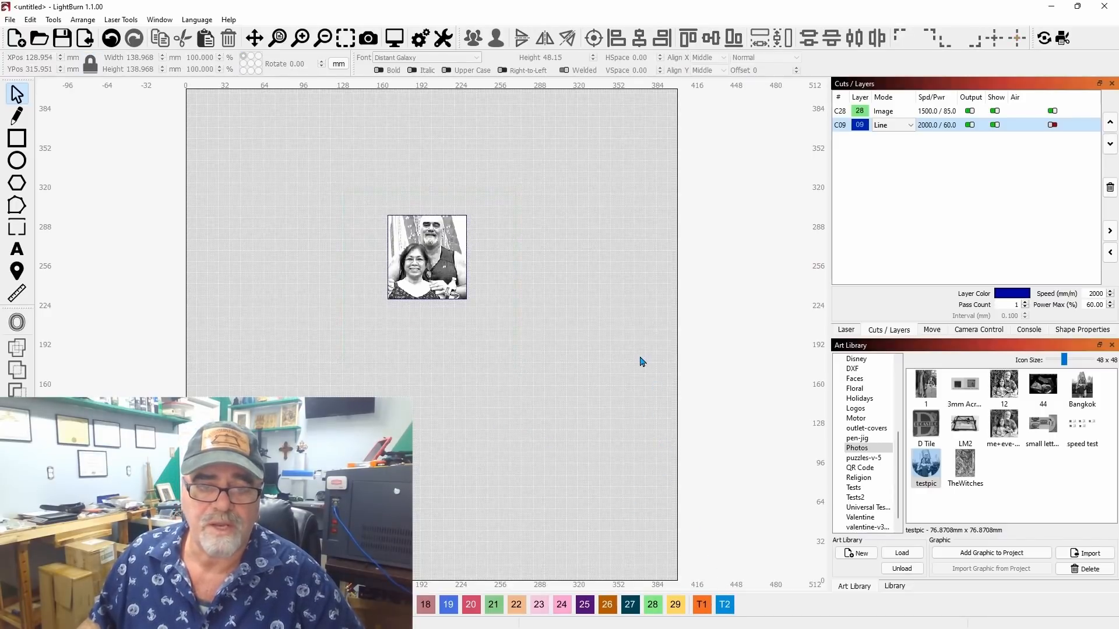
- Reposition only the photo within the rectangular mask, placing it at about X 128.3 mm and Y 320 mm
left_click(416, 248)
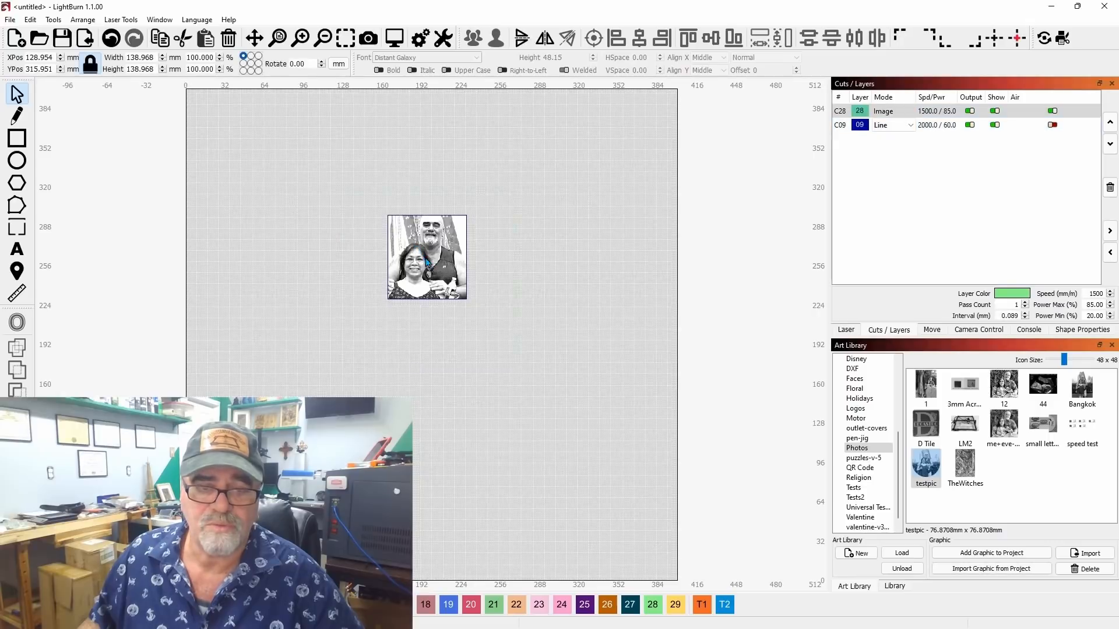
mouse_move(422, 250)
left_mouse_down()
mouse_move(421, 240)
mouse_move(431, 262)
left_mouse_up()
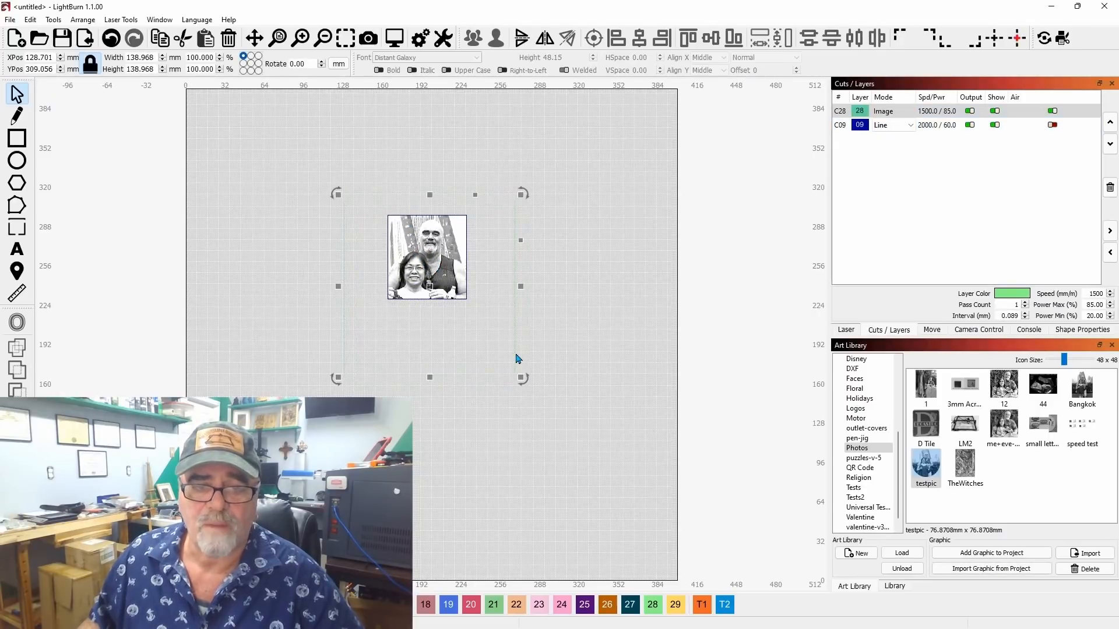
key("Up")
key("Up")
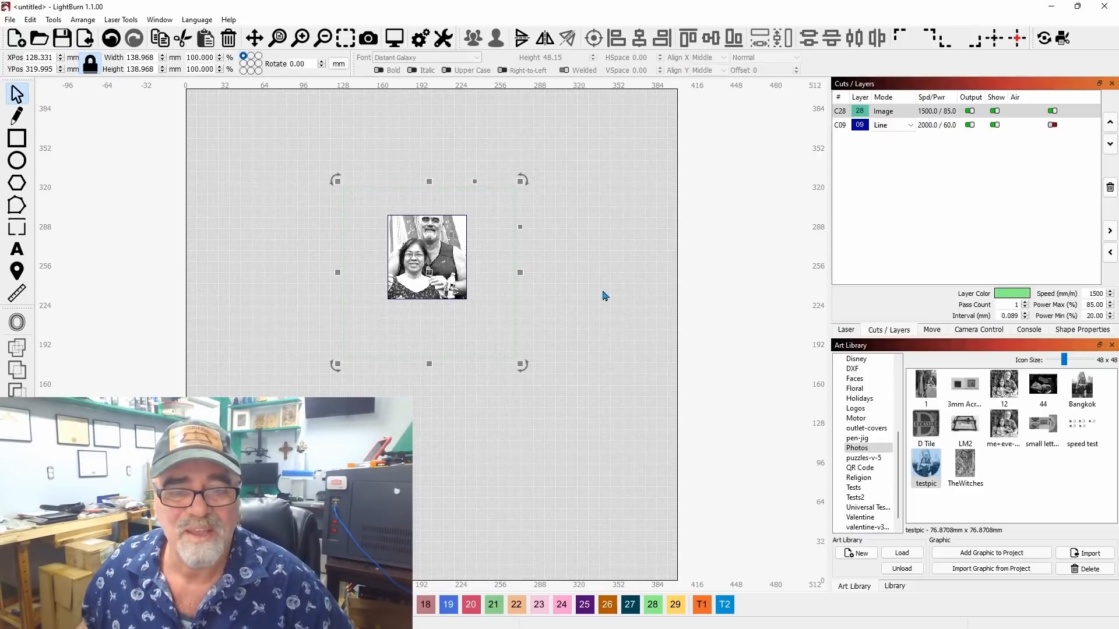
left_click(608, 339)
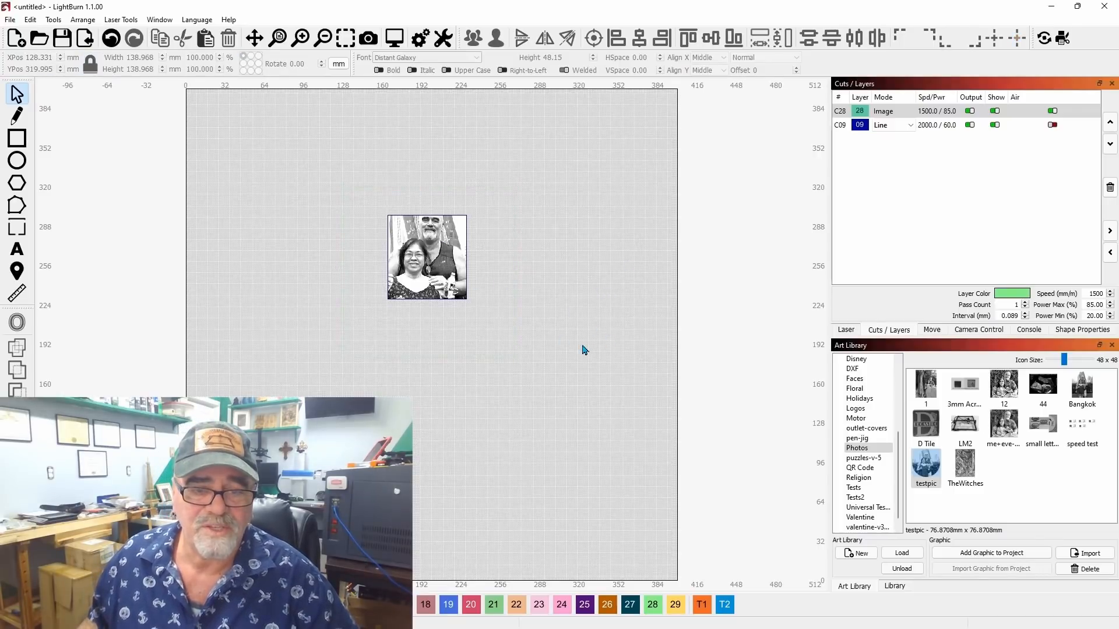
- Flatten the image mask on the photo and move the cropped picture to about X 211.9 mm, Y 279.9 mm
left_click_drag(526, 349, 456, 280)
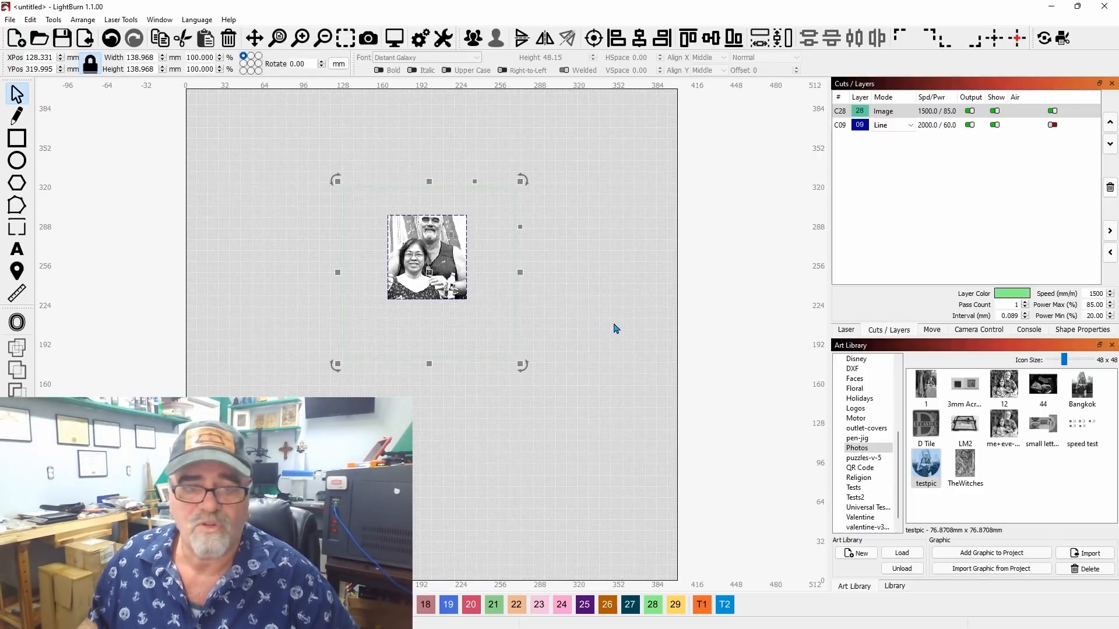
right_click(455, 245)
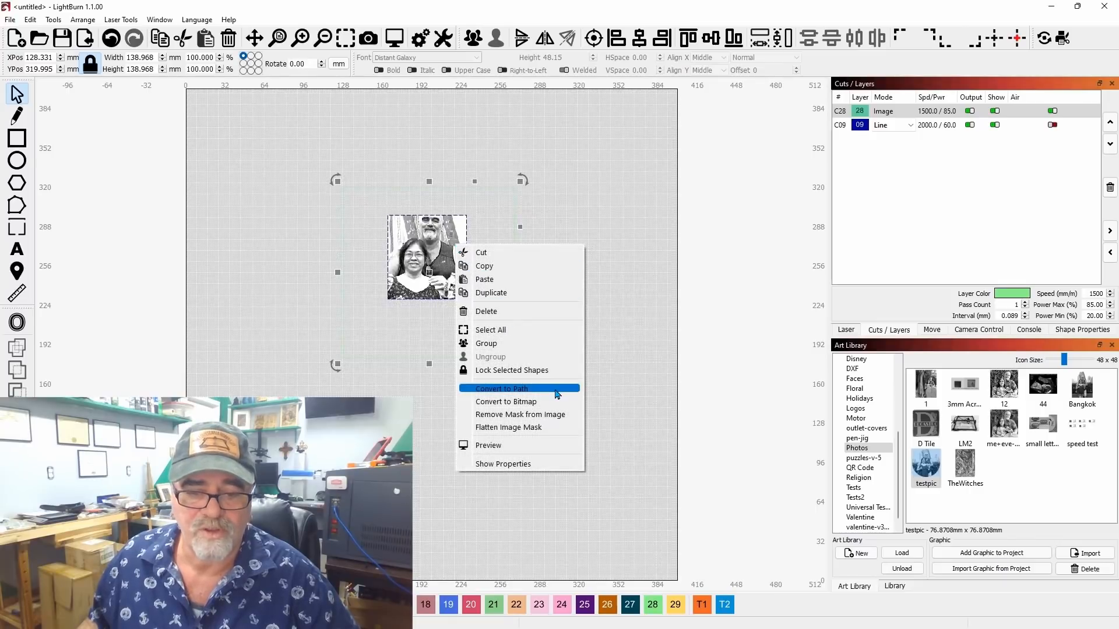
left_click(557, 427)
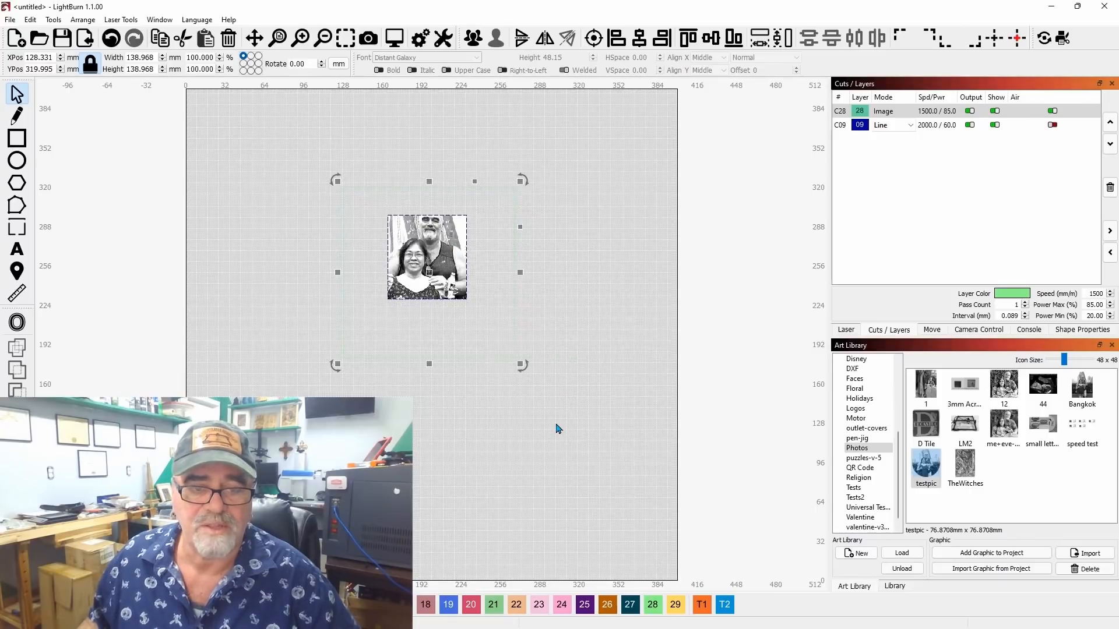
left_click(528, 328)
left_click_drag(444, 269, 503, 290)
left_click(492, 390)
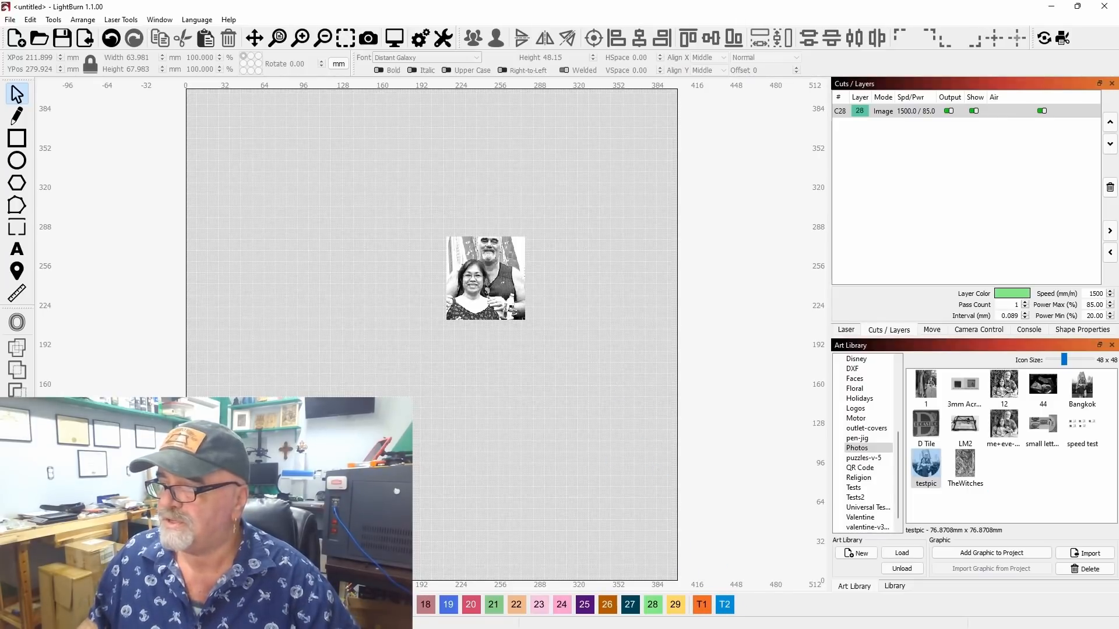
- Delete the cropped photo and draw a new rectangle about 63 by 64 mm on the empty workspace
left_click(441, 277)
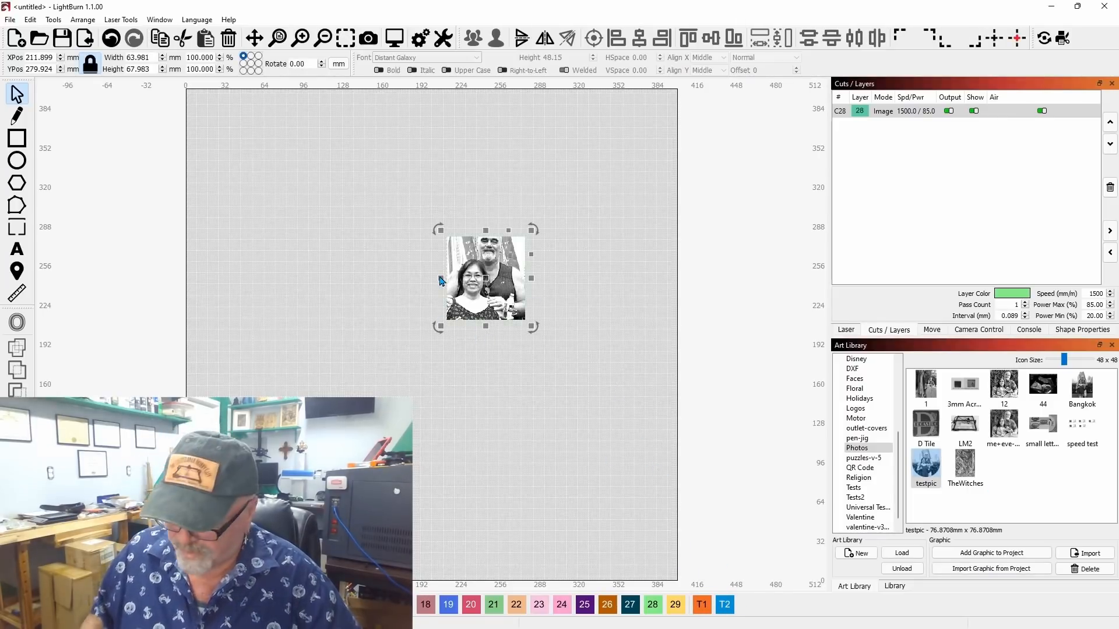
key("Delete")
left_click(17, 138)
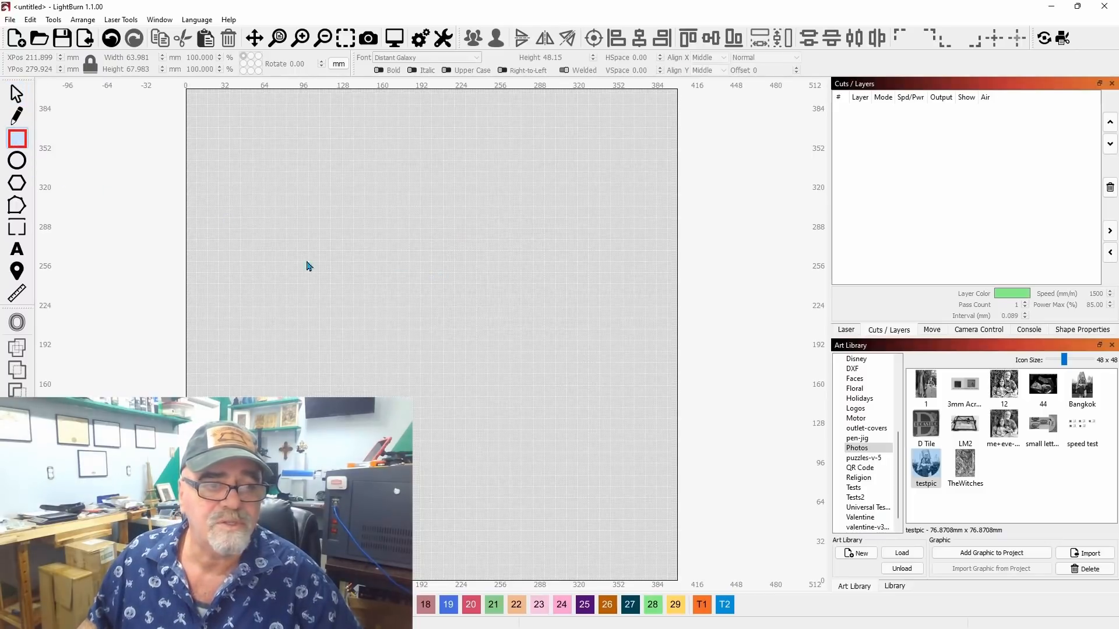
left_click_drag(355, 228, 432, 306)
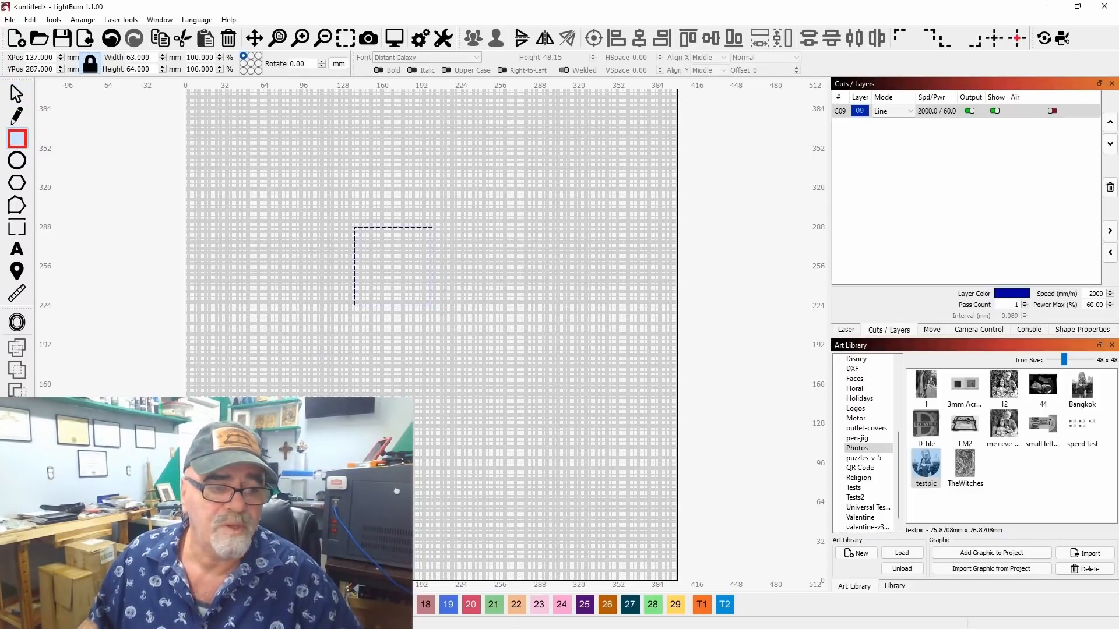
- Offset the rectangle inward with sharp corners to produce a 49 by 50 mm inner rectangle, keeping the original
left_click(17, 322)
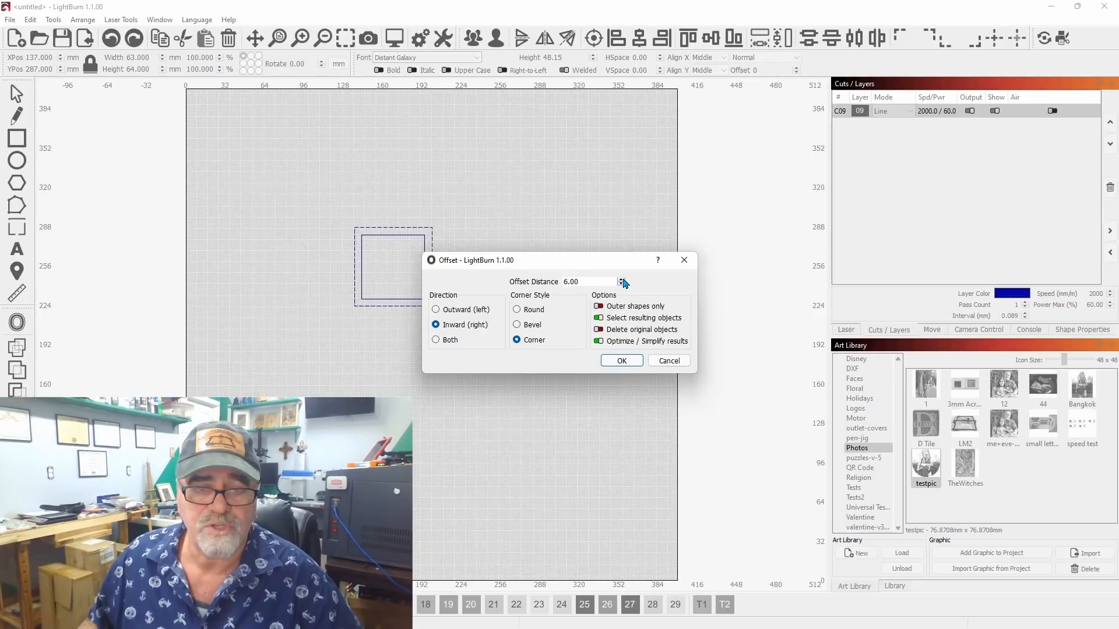
left_click(622, 361)
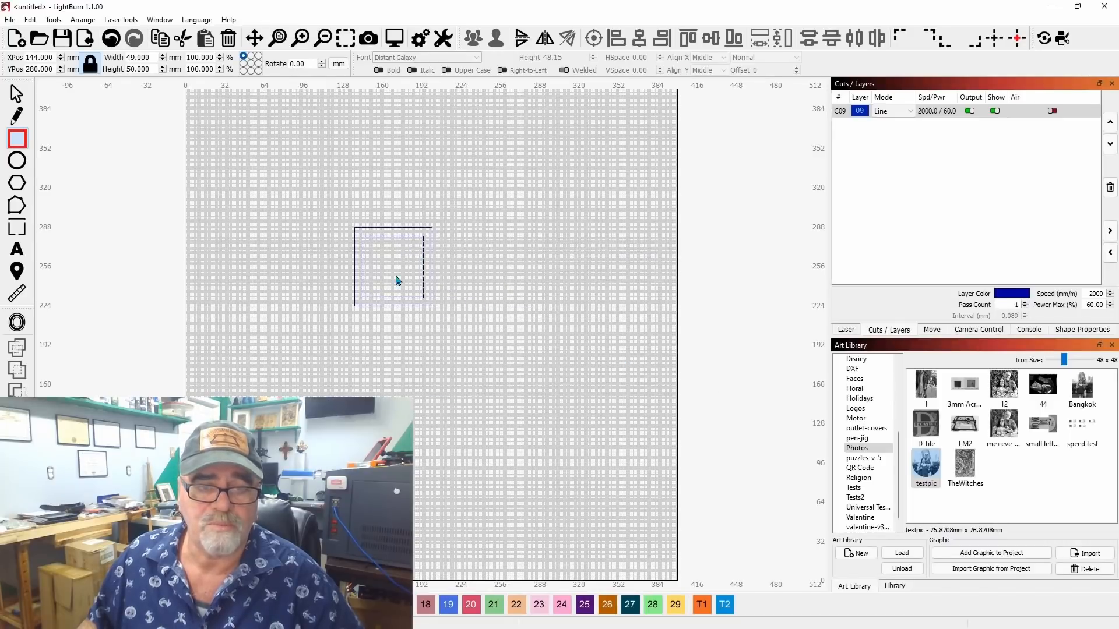
- Delete both the original rectangle and its inner offset from the workspace
key("Escape")
left_click(472, 356)
left_click(347, 252)
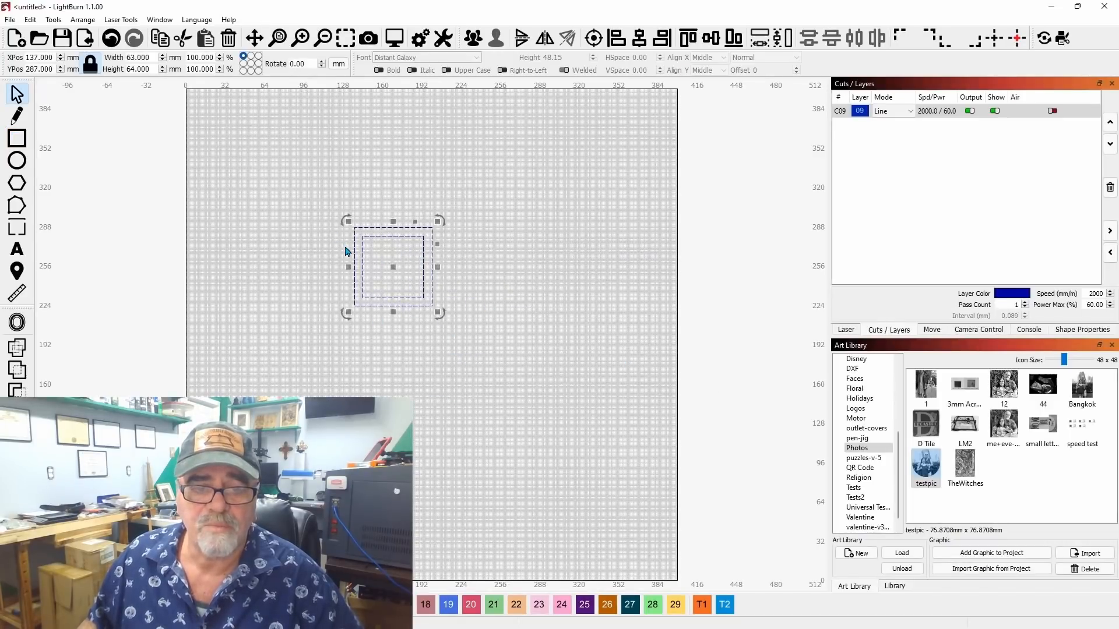
key("Delete")
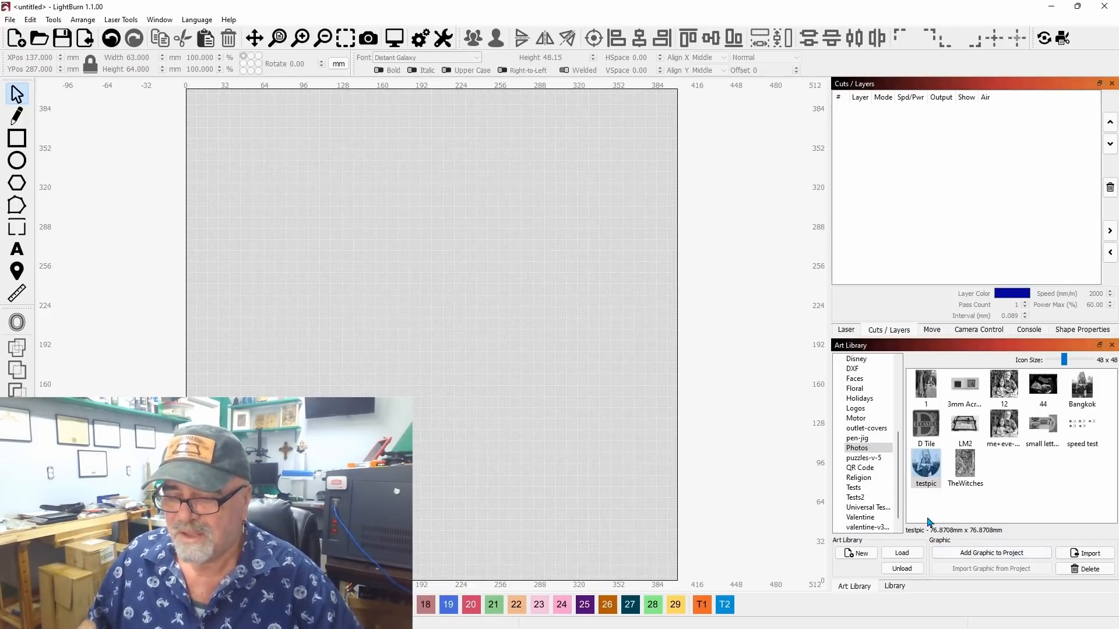
- Show the Holidays category in the Art Library and set its icon size to 32 x 32
mouse_move(928, 468)
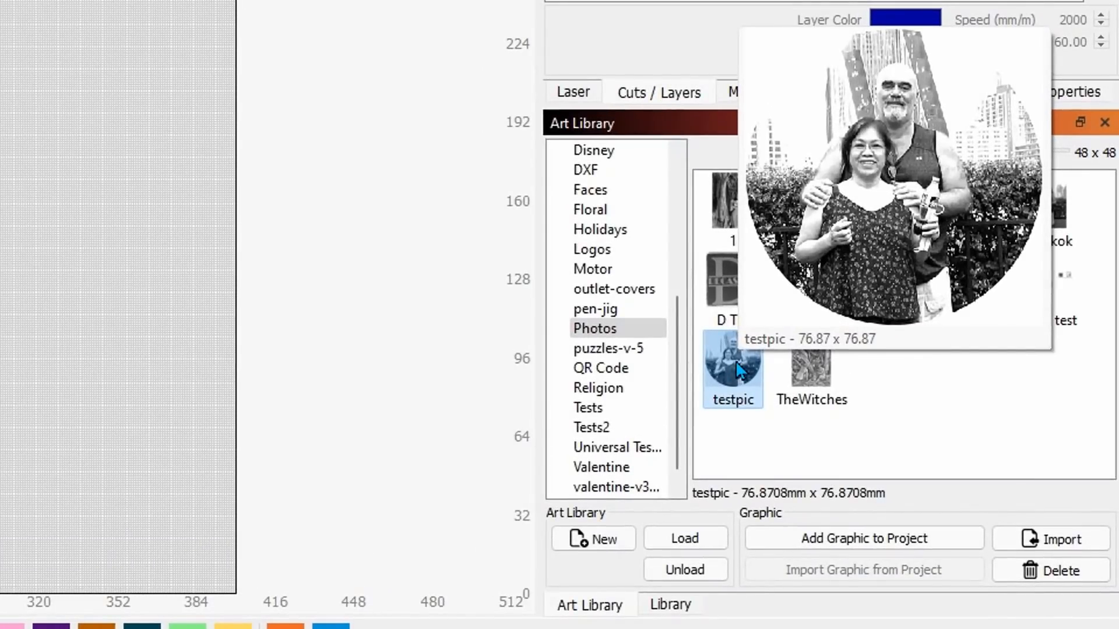
left_click(1000, 431)
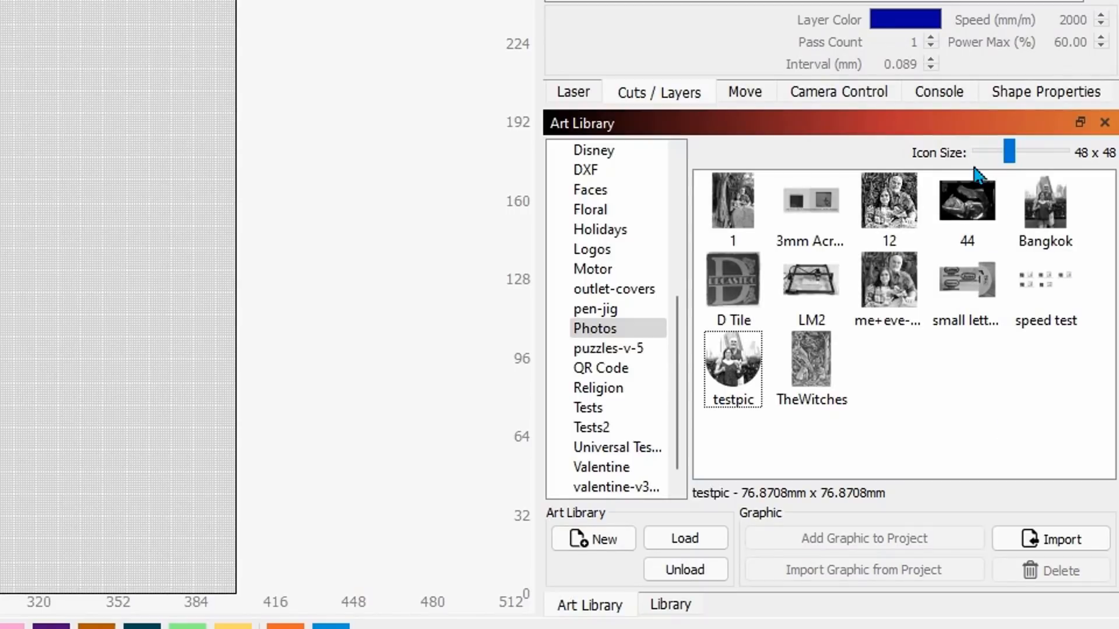
left_click(621, 233)
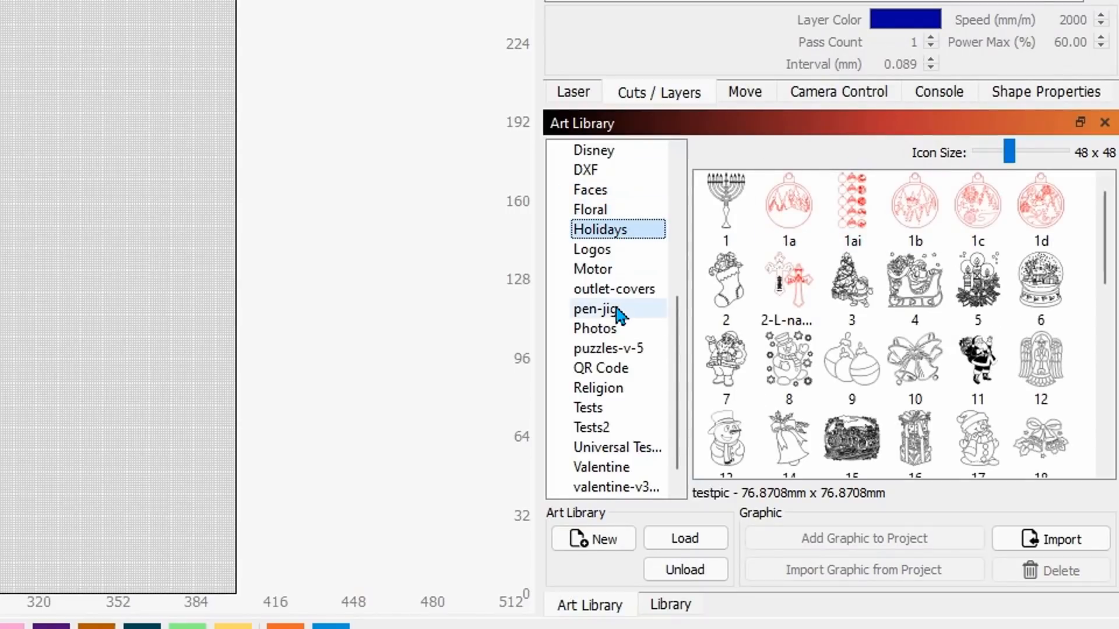
left_click_drag(1010, 158, 997, 148)
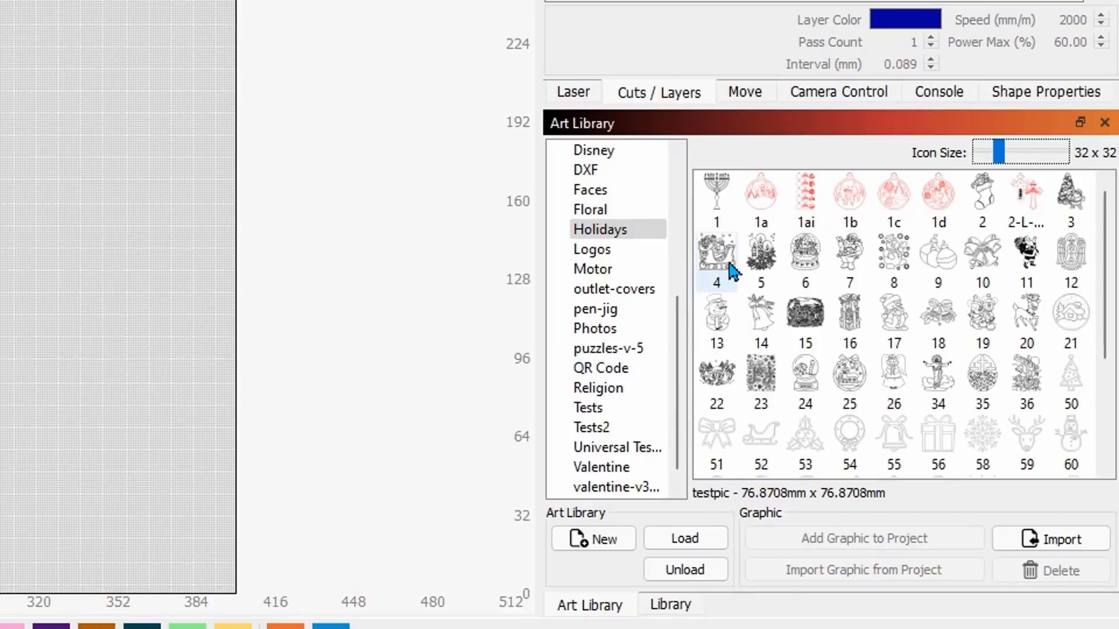
- Preview enlarged thumbnails of several Holidays graphics, including the candles, the tree ornament and the wreath
mouse_move(729, 265)
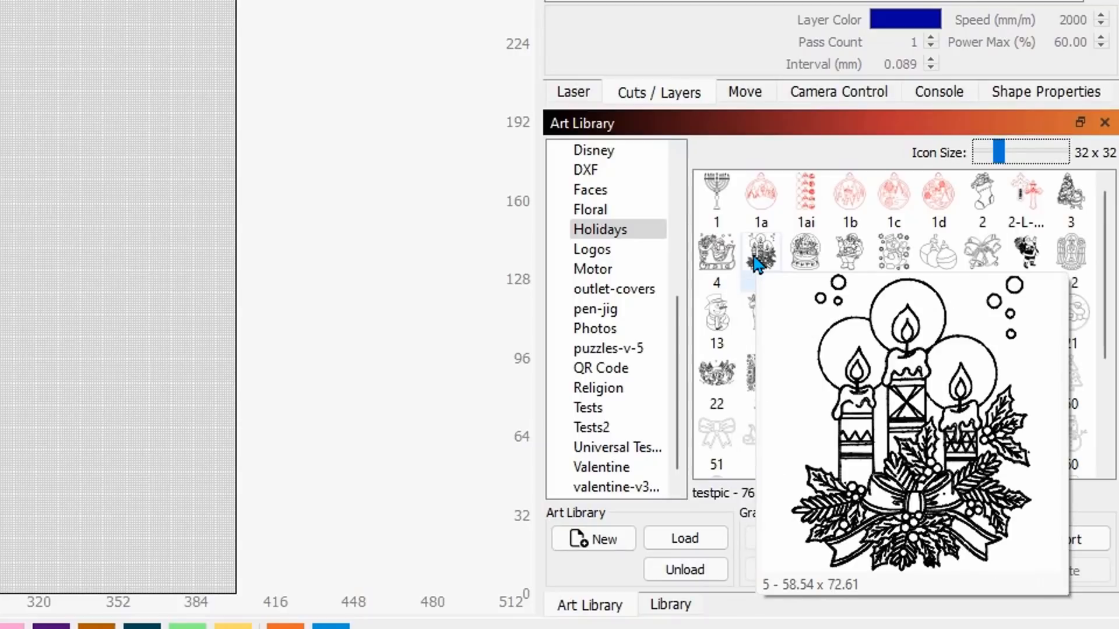
mouse_move(853, 216)
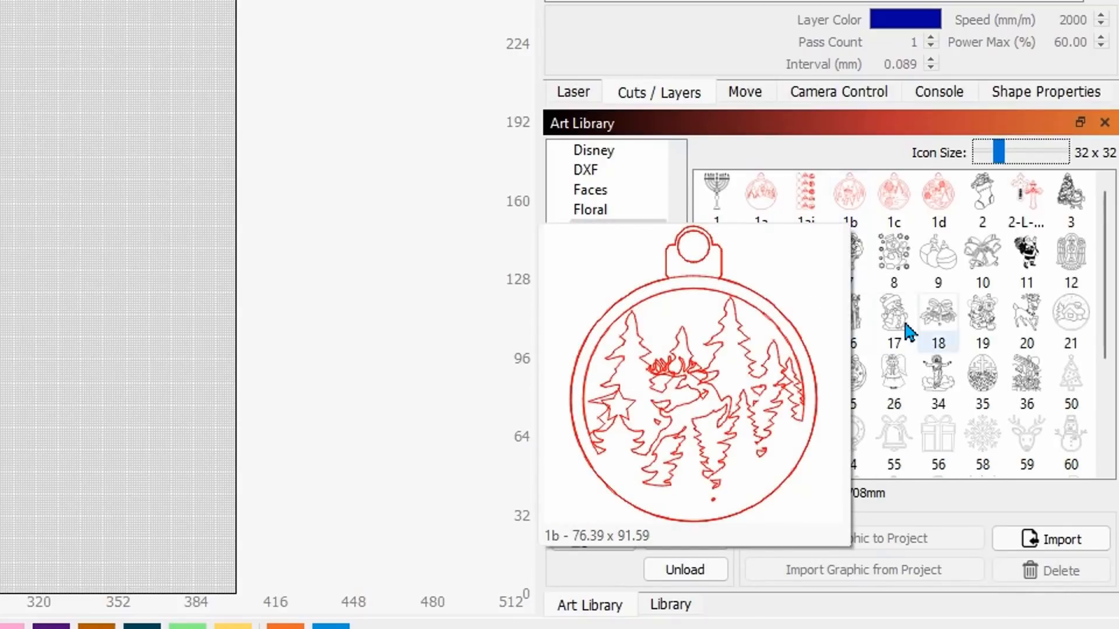
mouse_move(886, 323)
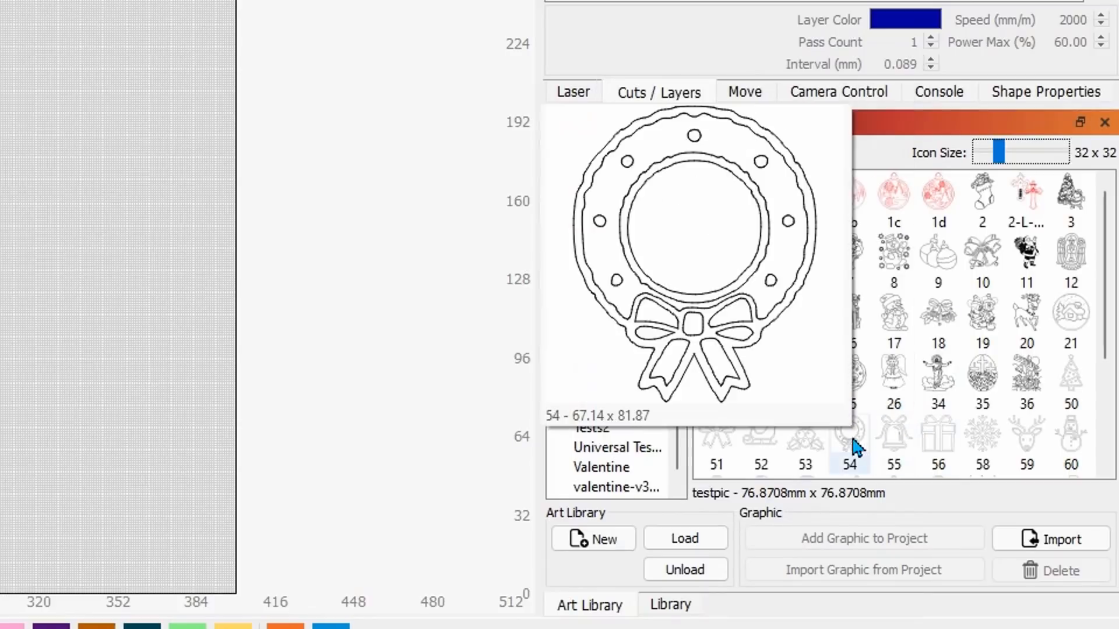
mouse_move(802, 447)
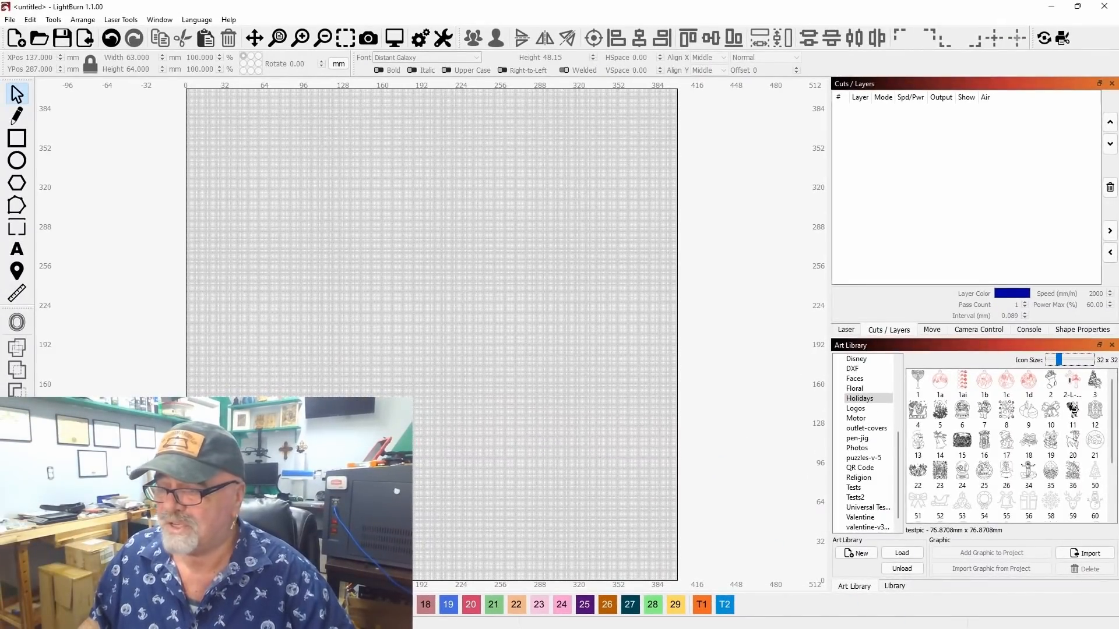
- Place the LM2 picture from the Art Library's Photos category onto the workspace
left_click(895, 587)
left_click(858, 586)
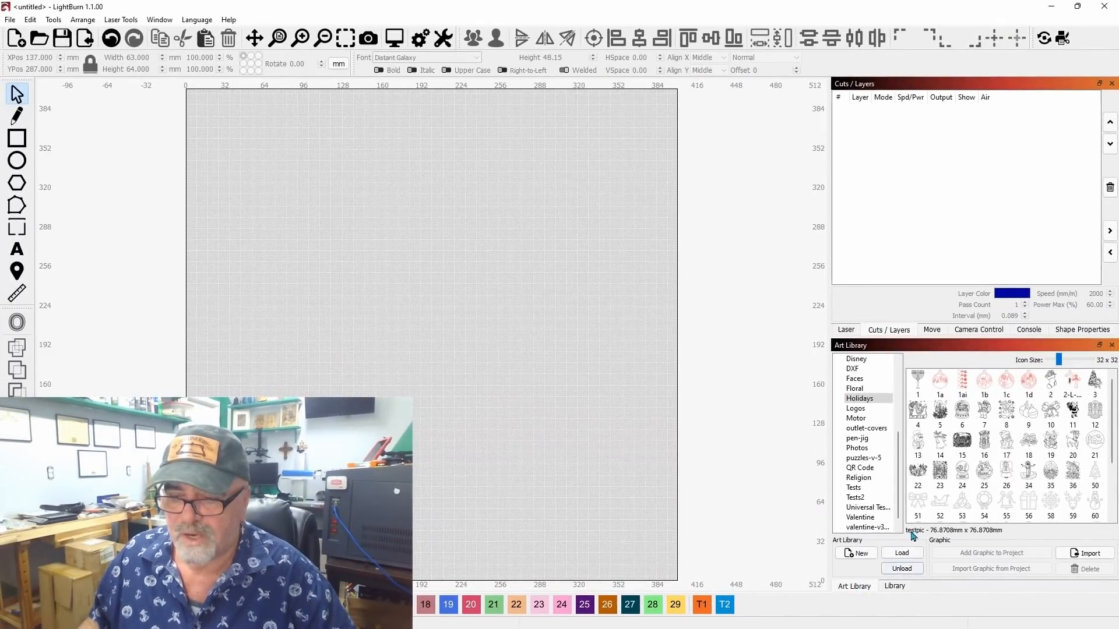
left_click(867, 438)
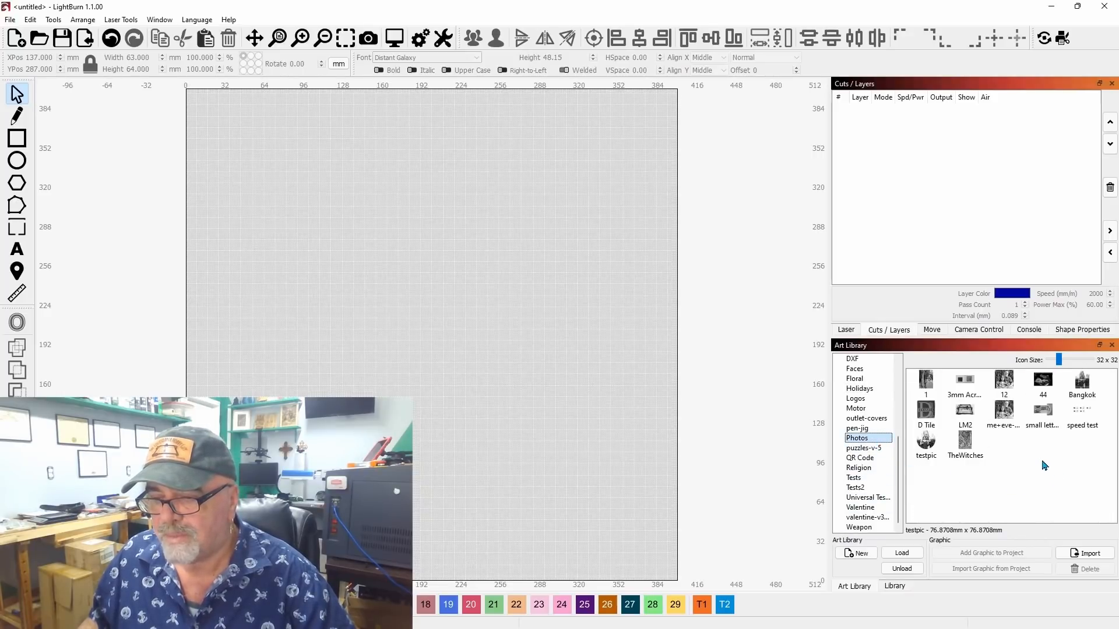
left_click_drag(965, 411, 426, 292)
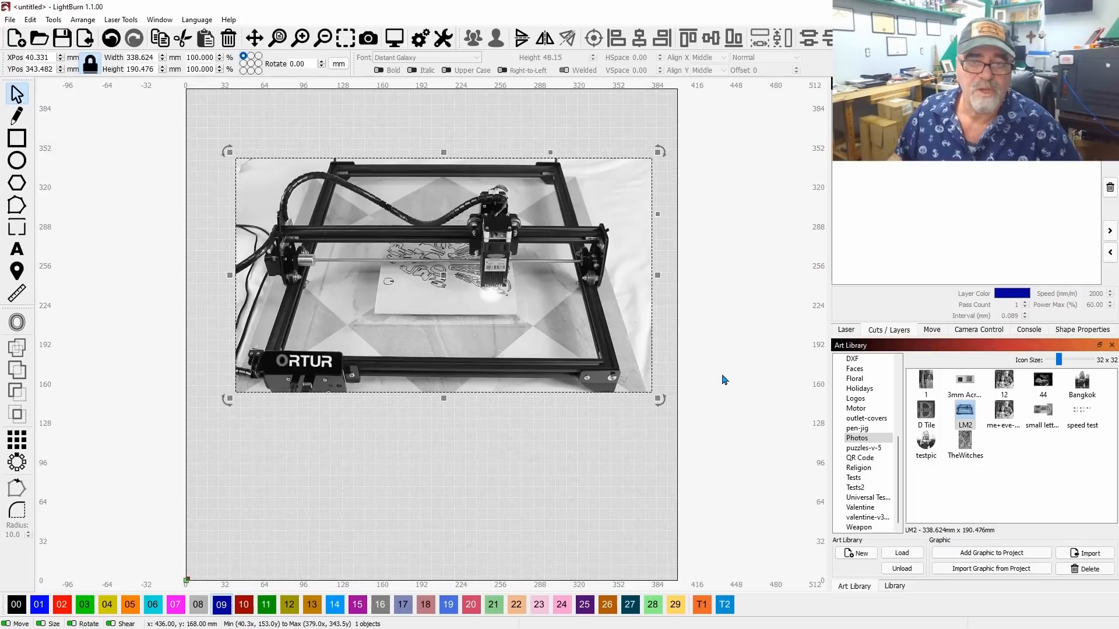
- Adjust the LM2 image as a negative with contrast -10, brightness 7, gamma 1.650, enhance radius 3 and enhance amount 240
right_click(545, 234)
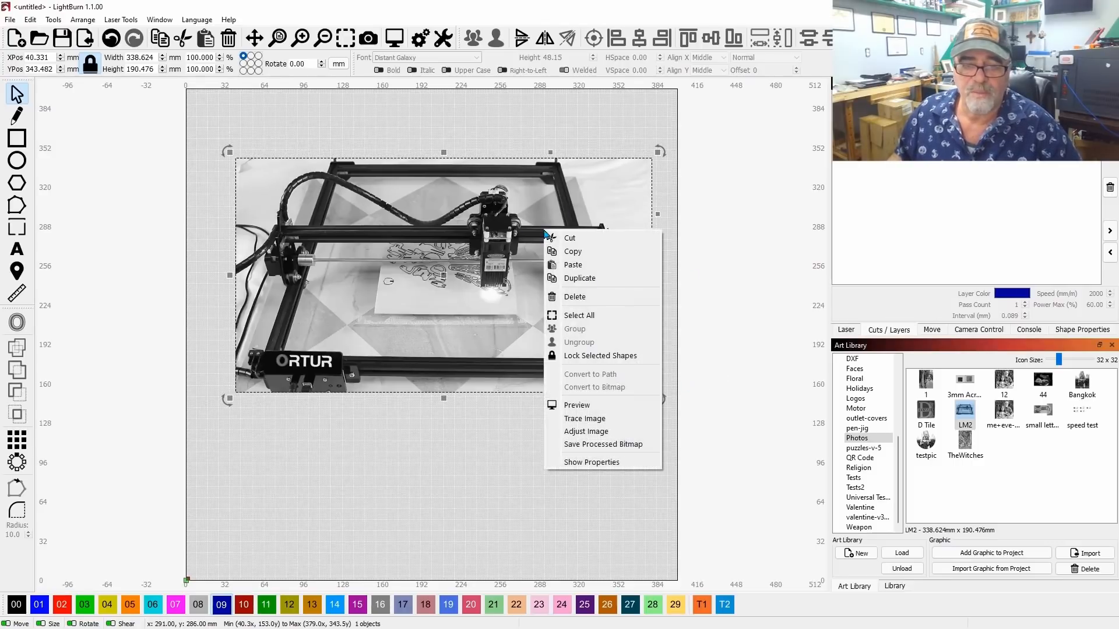
left_click(628, 432)
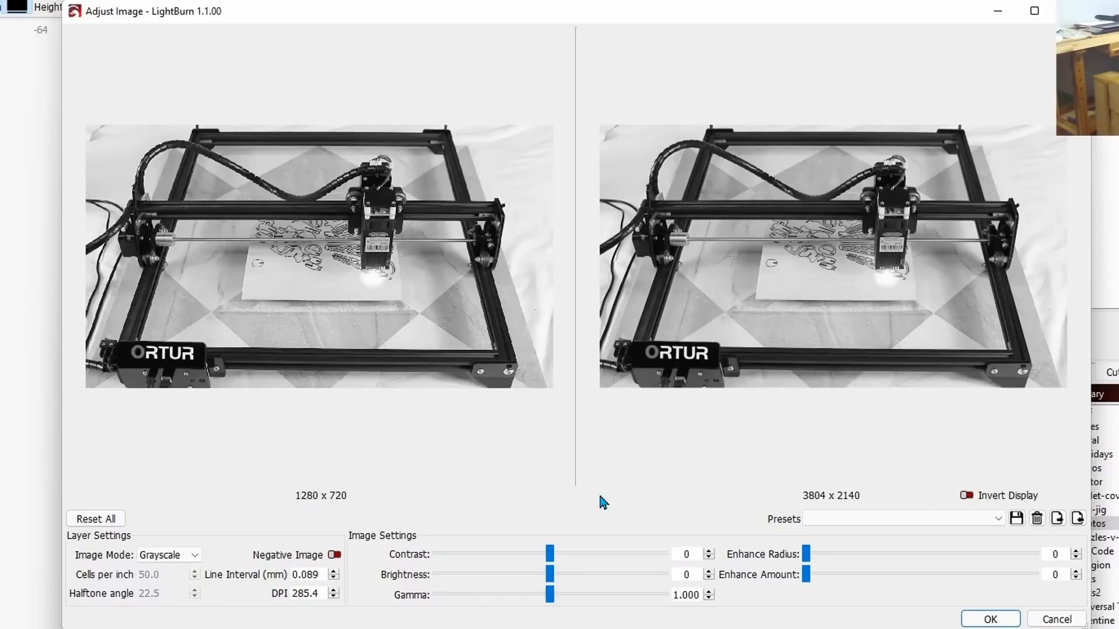
left_click(334, 556)
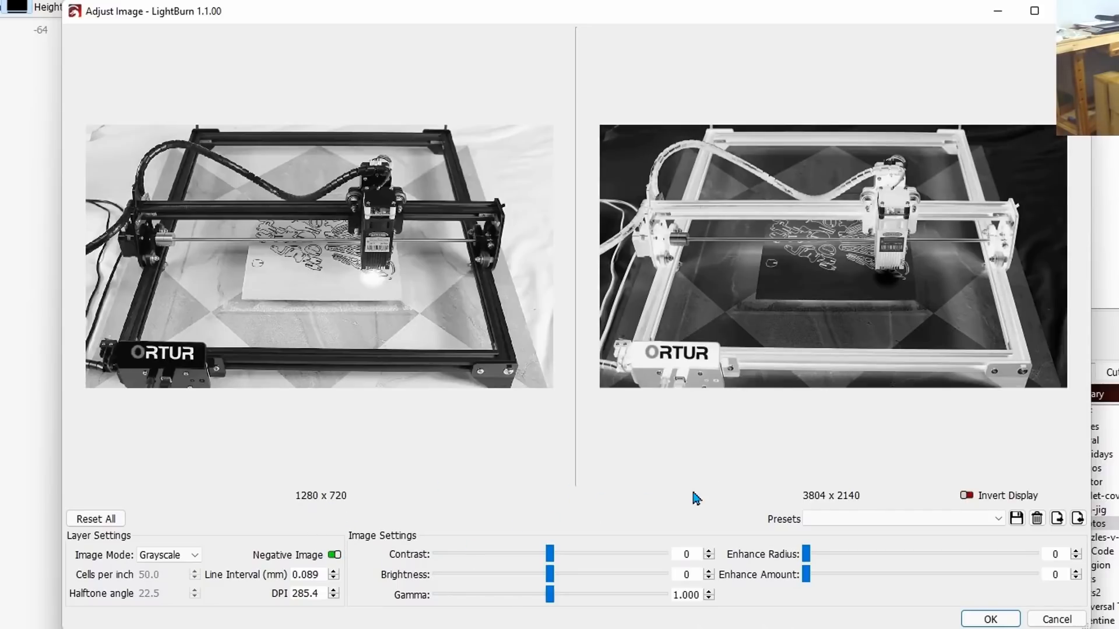
left_click_drag(550, 593, 587, 593)
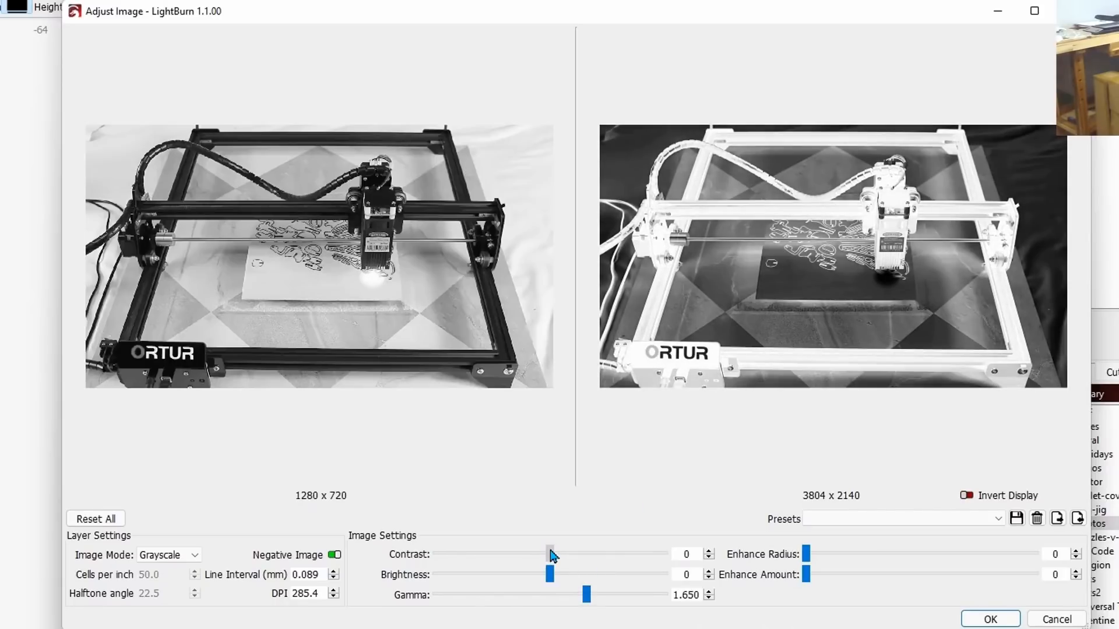
left_click_drag(581, 554, 562, 576)
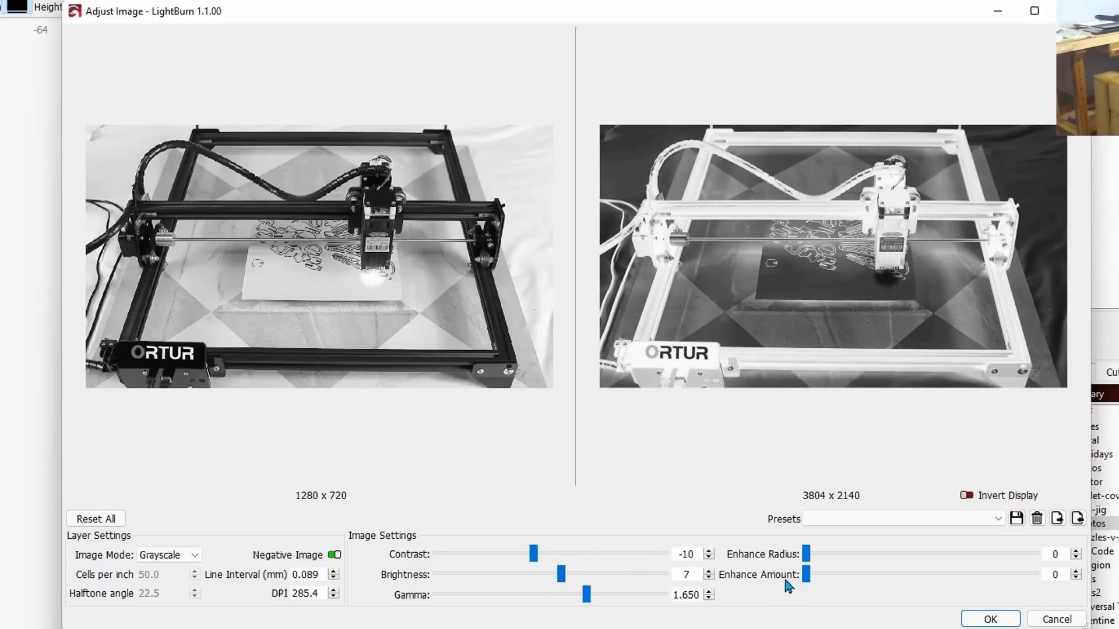
left_click_drag(804, 574, 820, 554)
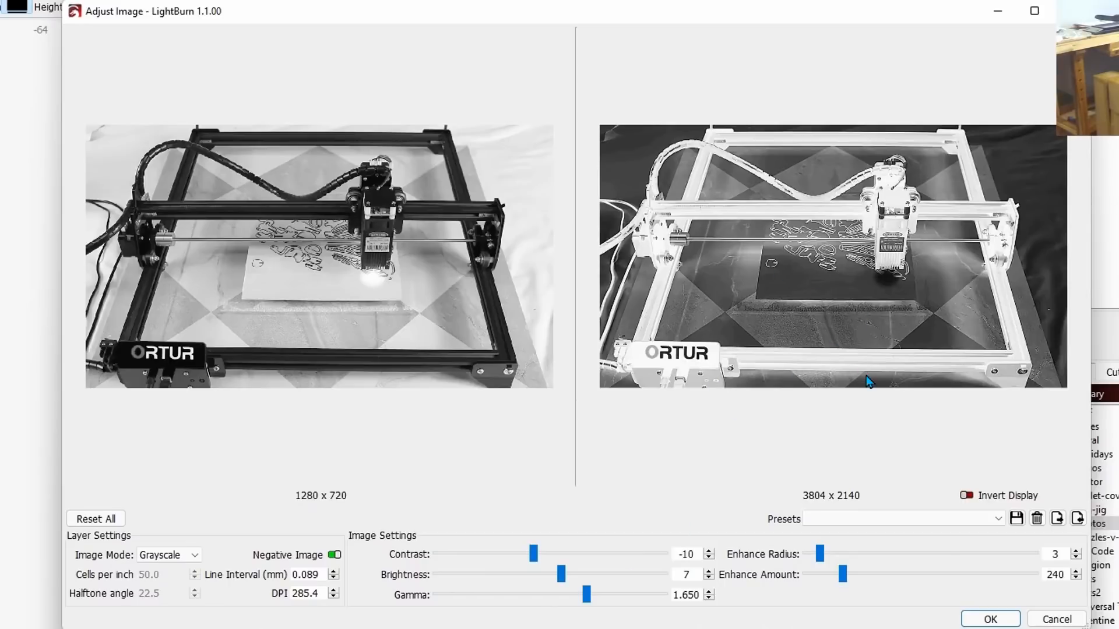
- Save the current image adjustments with all layer and image settings as a preset named "Bus Card A"
left_click(1016, 517)
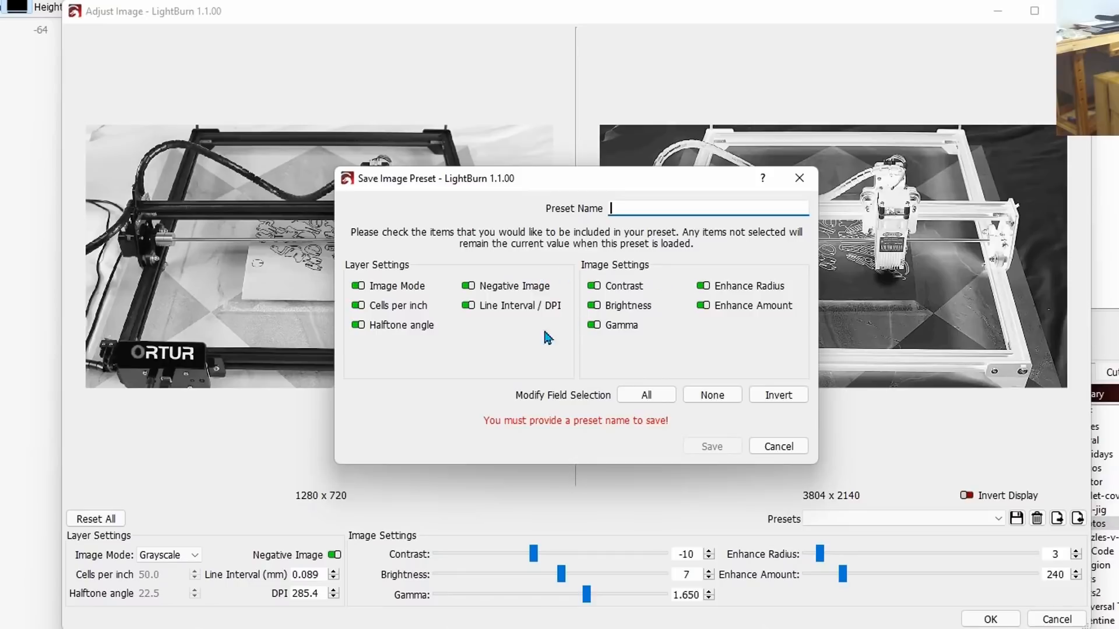
left_click(647, 211)
type("Bus Ca")
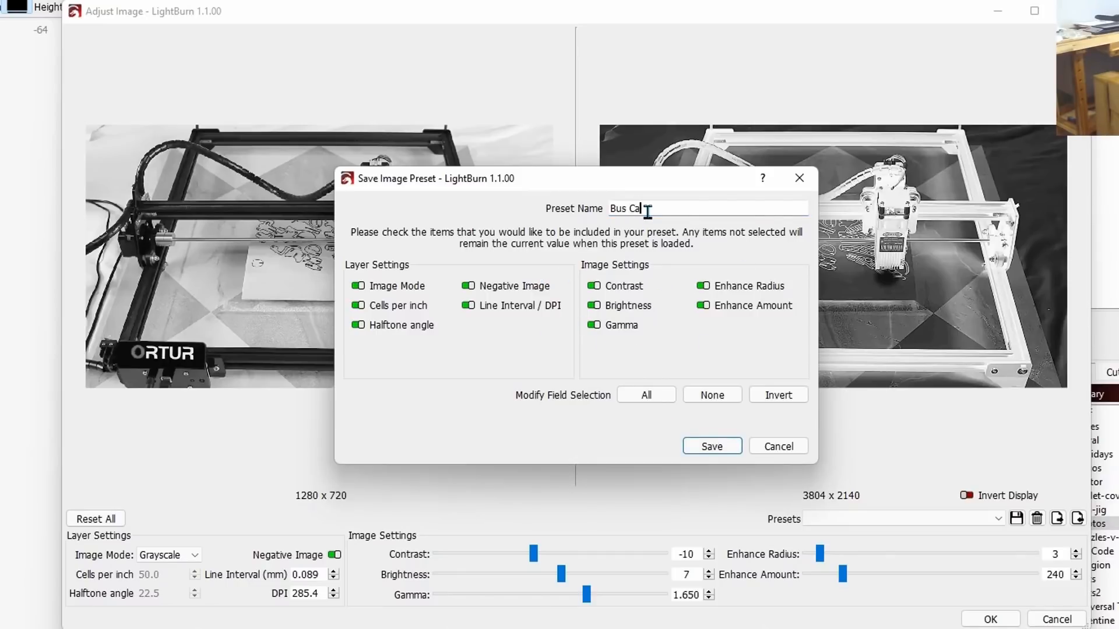
type("rt")
key("BackSpace")
type("d A")
left_click(707, 444)
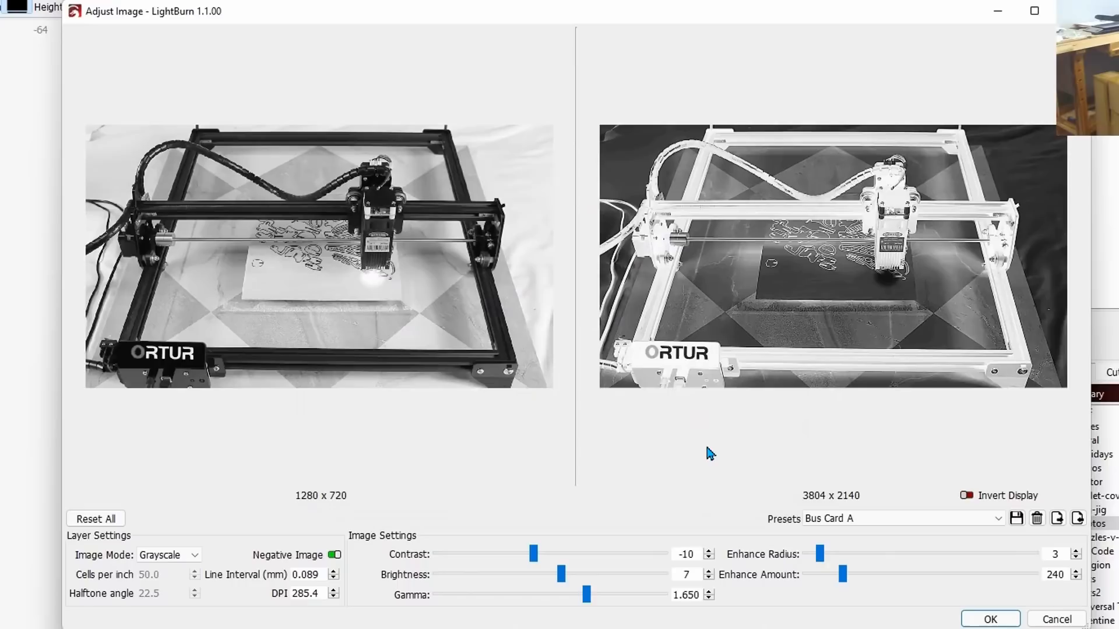
- Apply the built-in Basic preset to the LM2 image and accept the adjustments
left_click(998, 519)
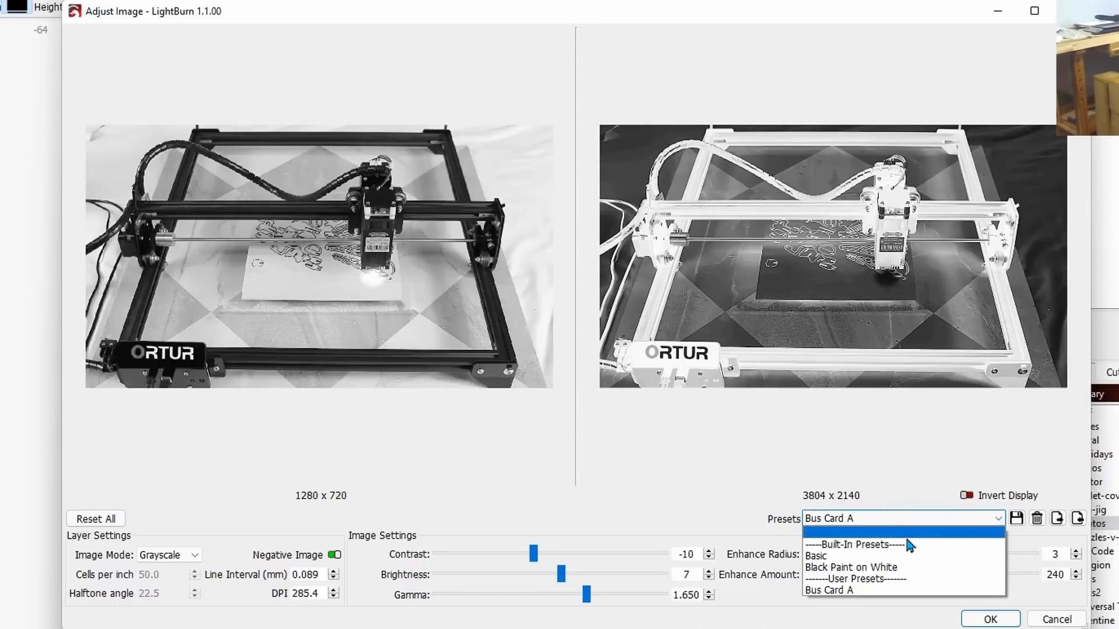
left_click(903, 568)
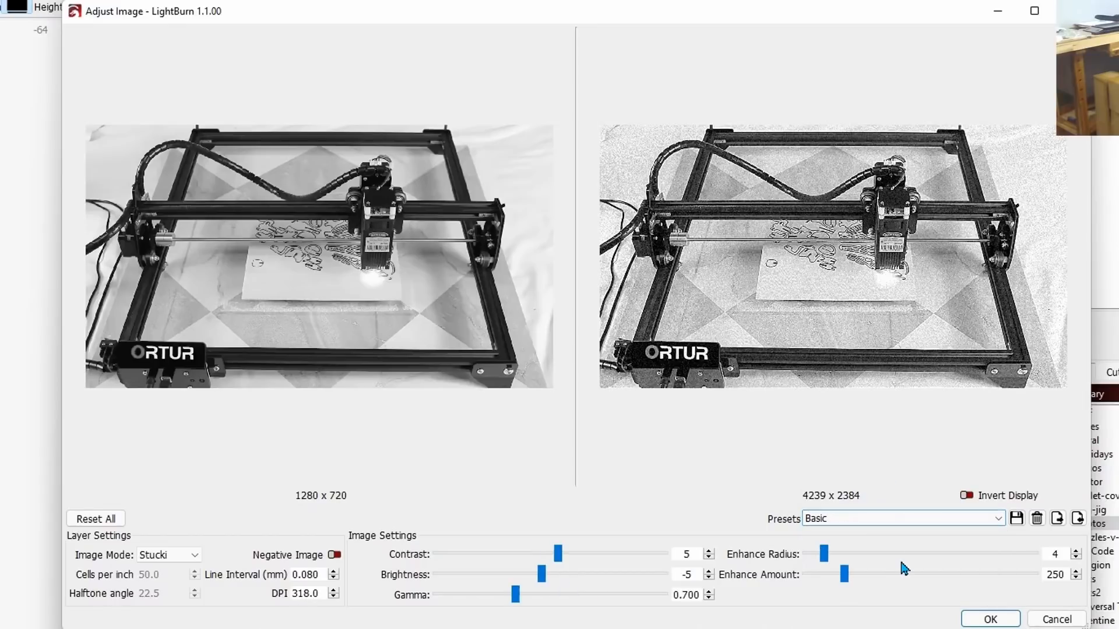
left_click(924, 520)
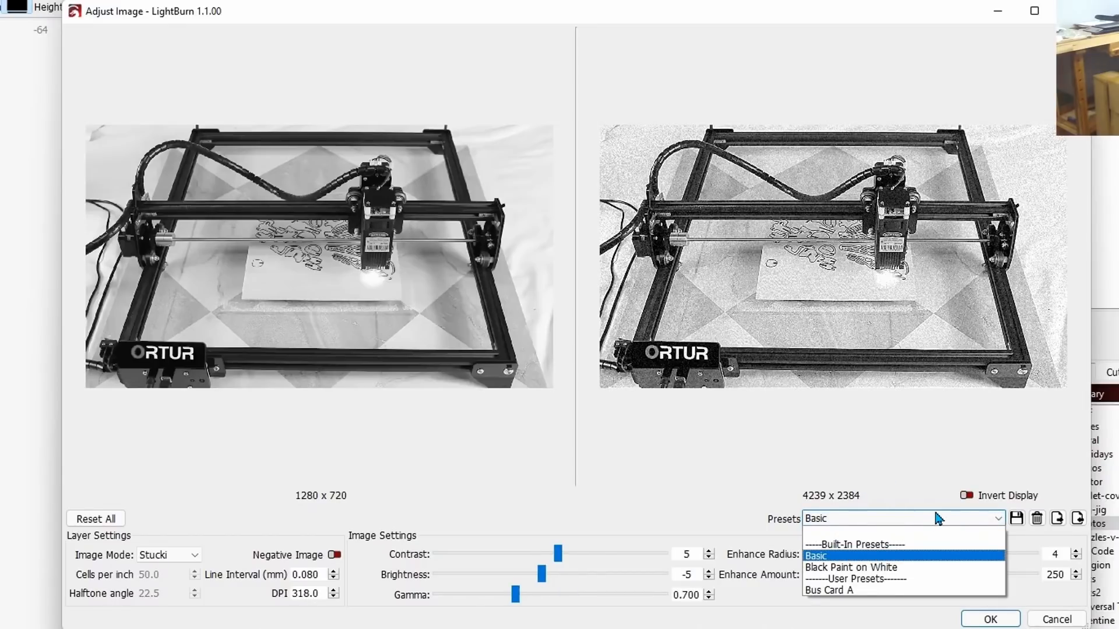
left_click(851, 435)
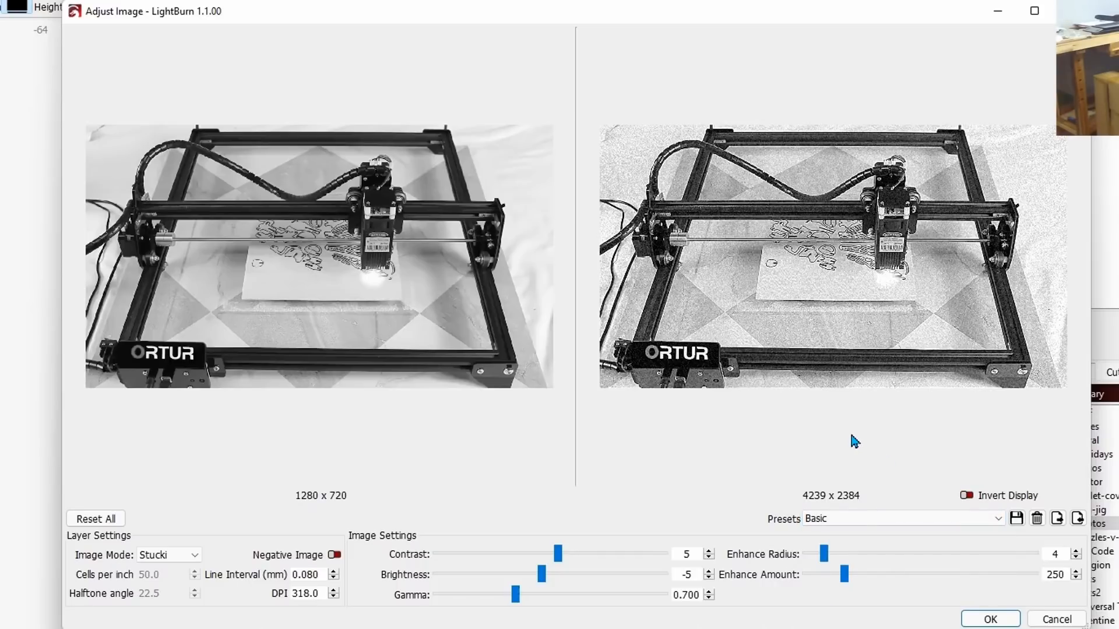
left_click(881, 522)
left_click(880, 556)
left_click(932, 519)
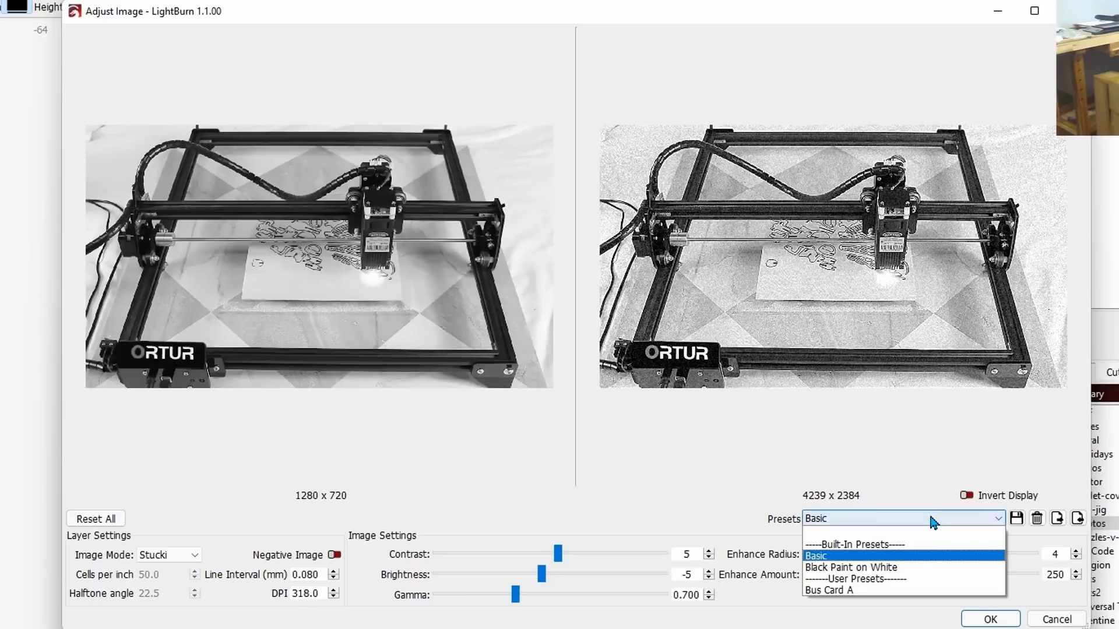
left_click(694, 444)
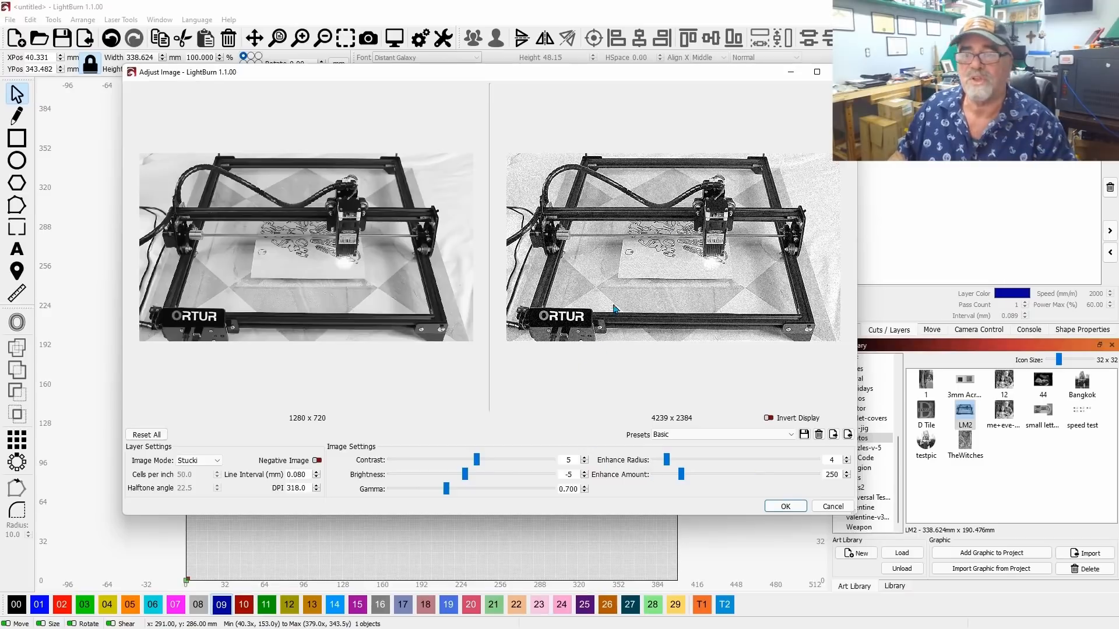
left_click(786, 507)
- Try duplicating the Ortur Lasermaster 2 device, going through the new device wizard as far as the laser origin settings
left_click(846, 330)
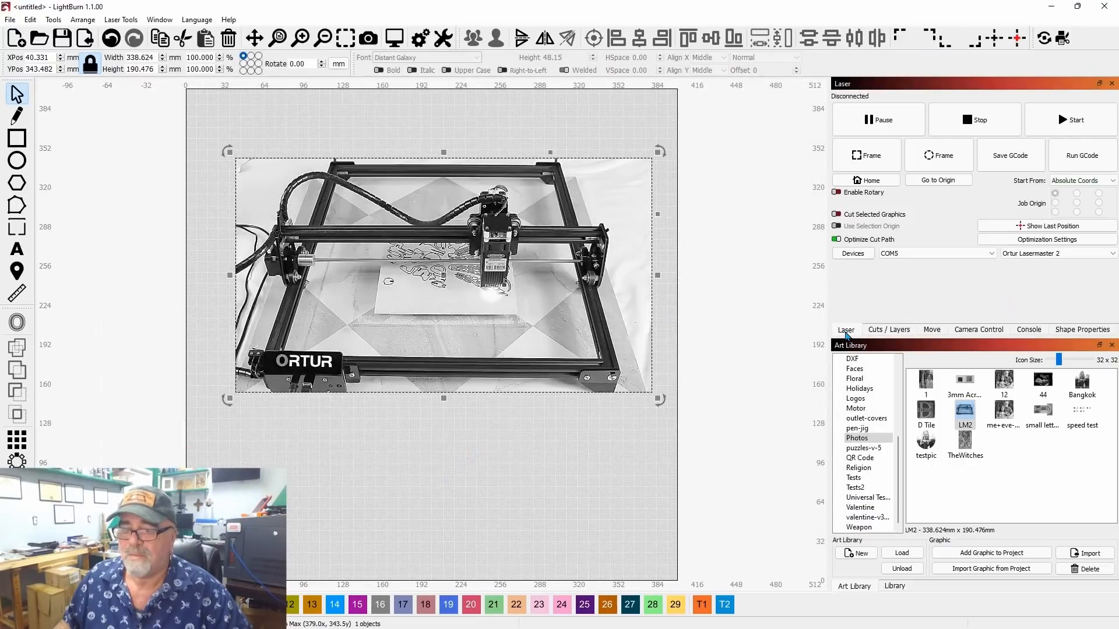
left_click(851, 253)
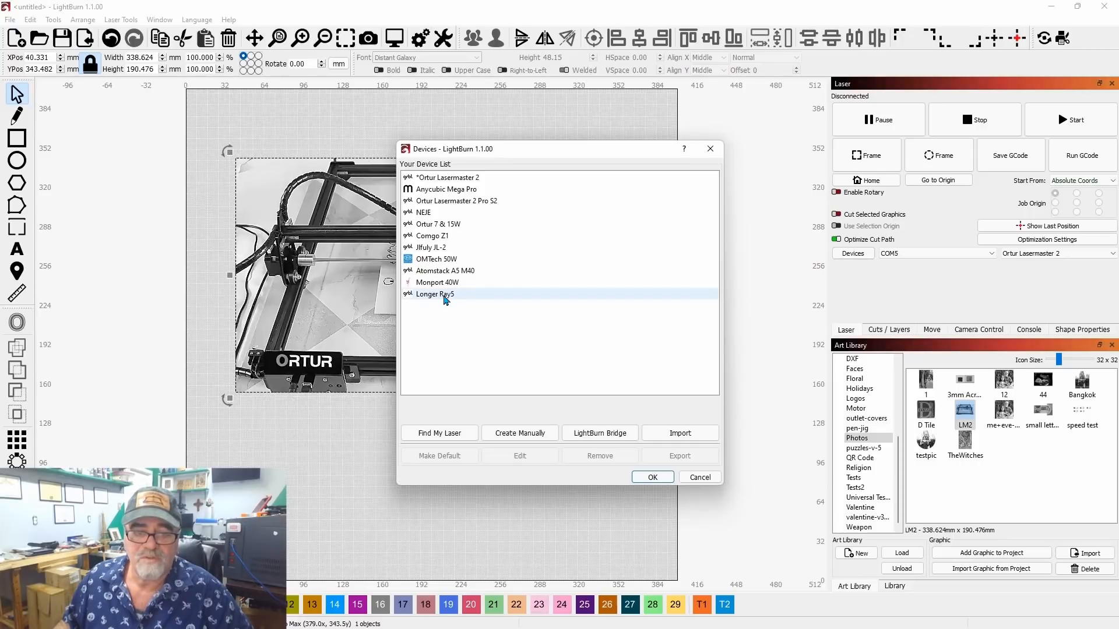
left_click(444, 297)
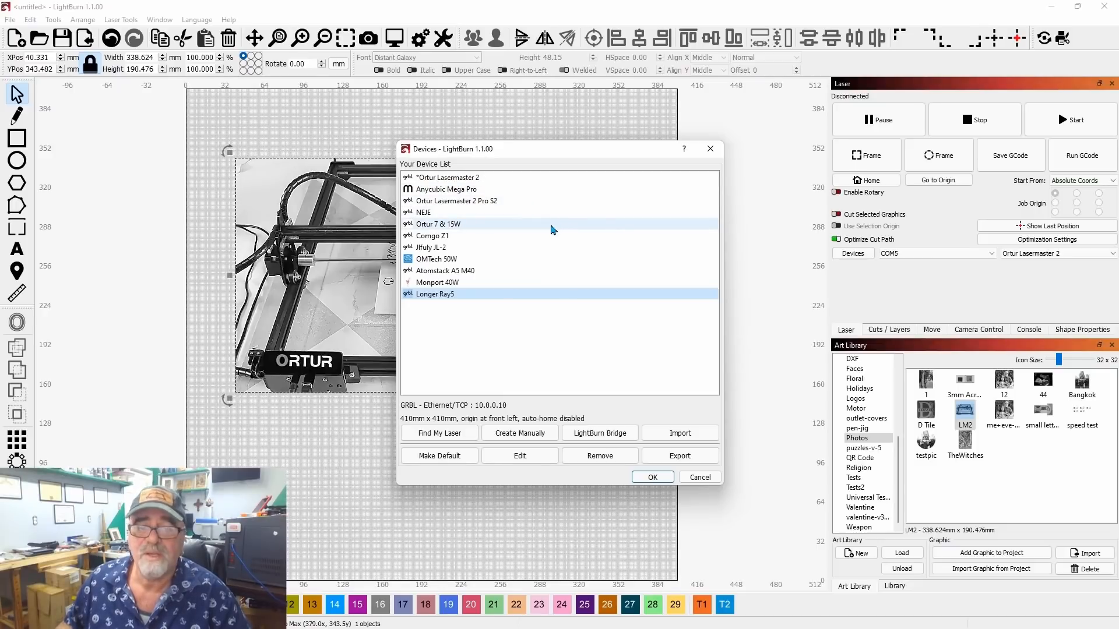
right_click(502, 180)
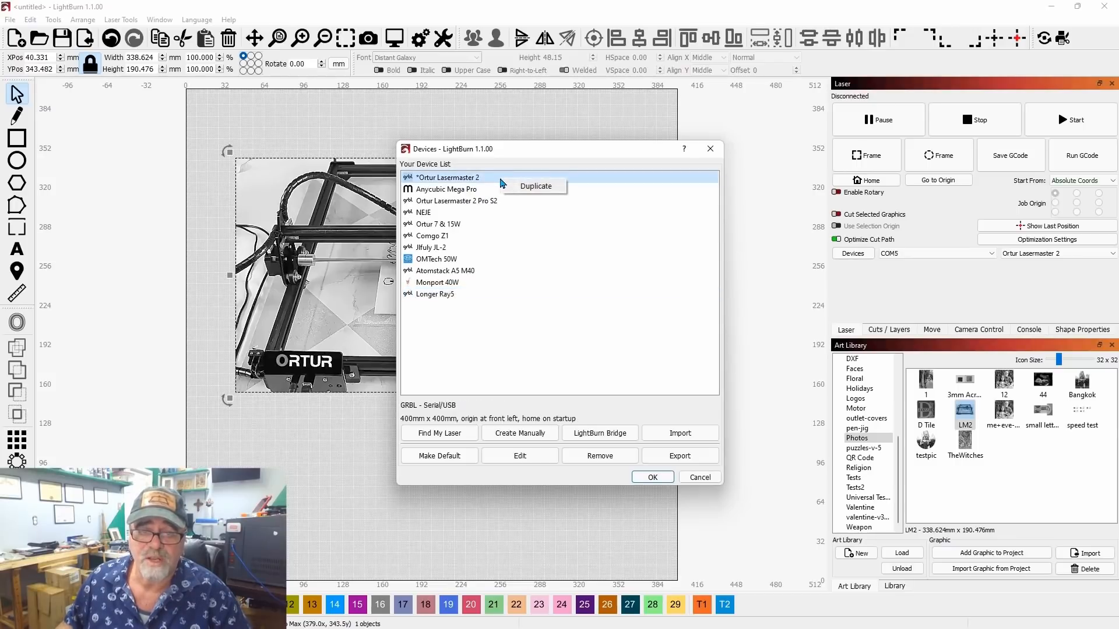
left_click(536, 186)
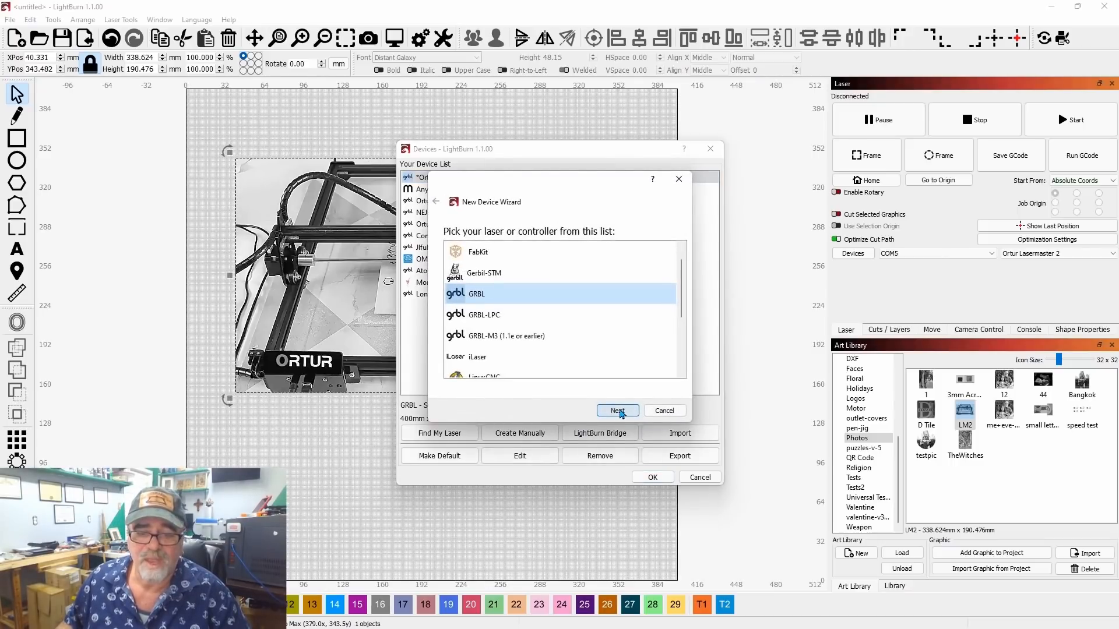
left_click(619, 411)
left_click(617, 410)
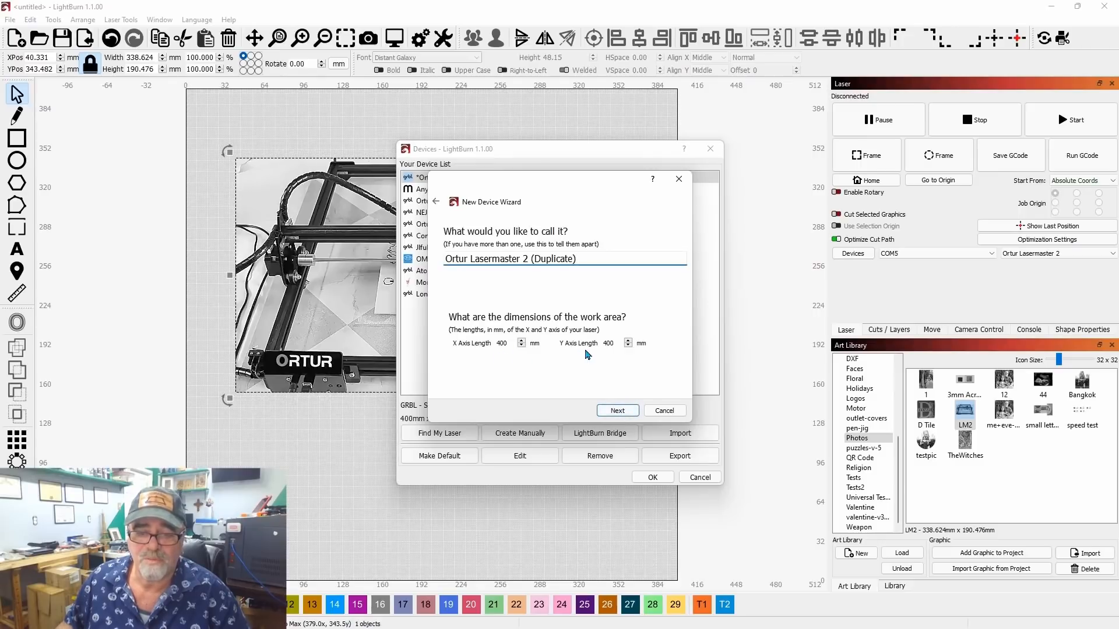
left_click(613, 413)
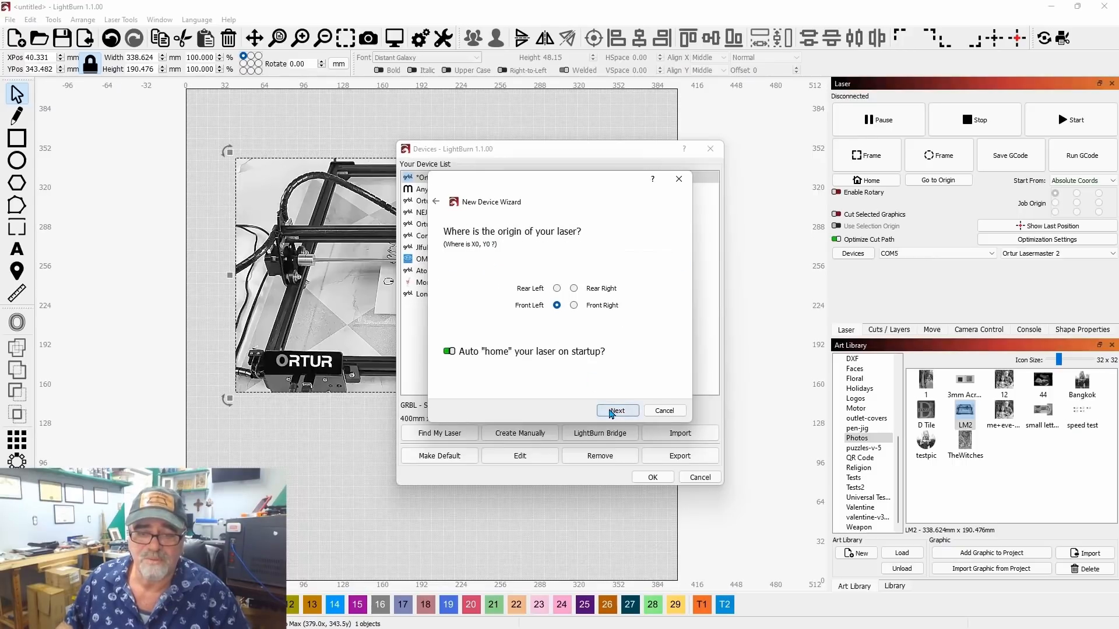
left_click(662, 411)
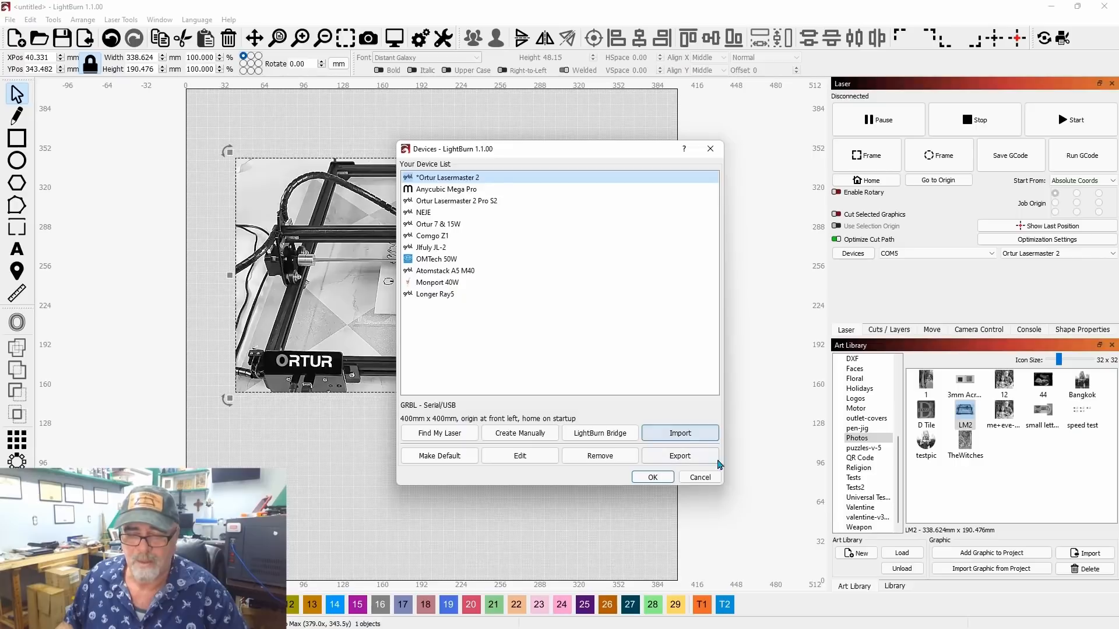
left_click(699, 478)
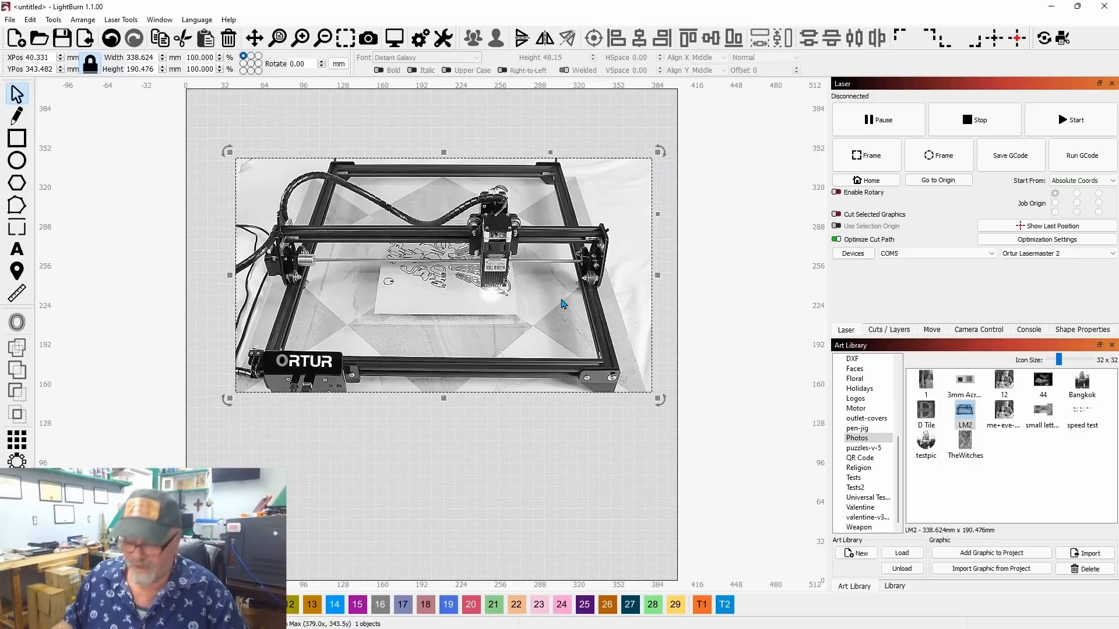
- Delete the LM2 image and draw a circle about 70 mm wide with a rectangle about 69 × 65 mm to its right
key("Delete")
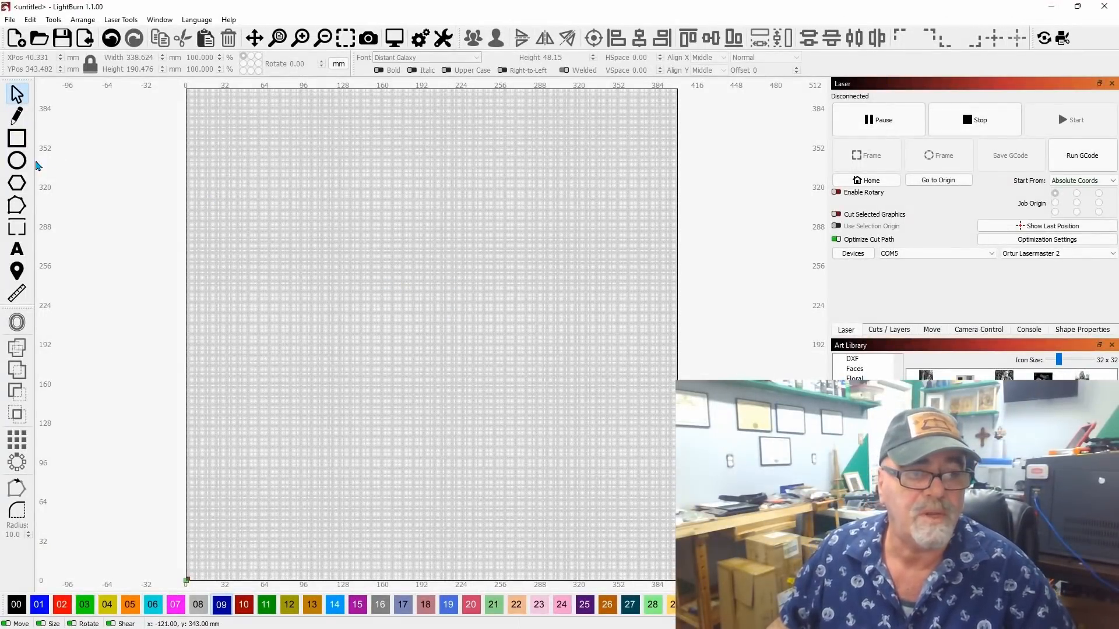
left_click(16, 163)
left_click_drag(303, 193, 390, 284)
left_click(17, 139)
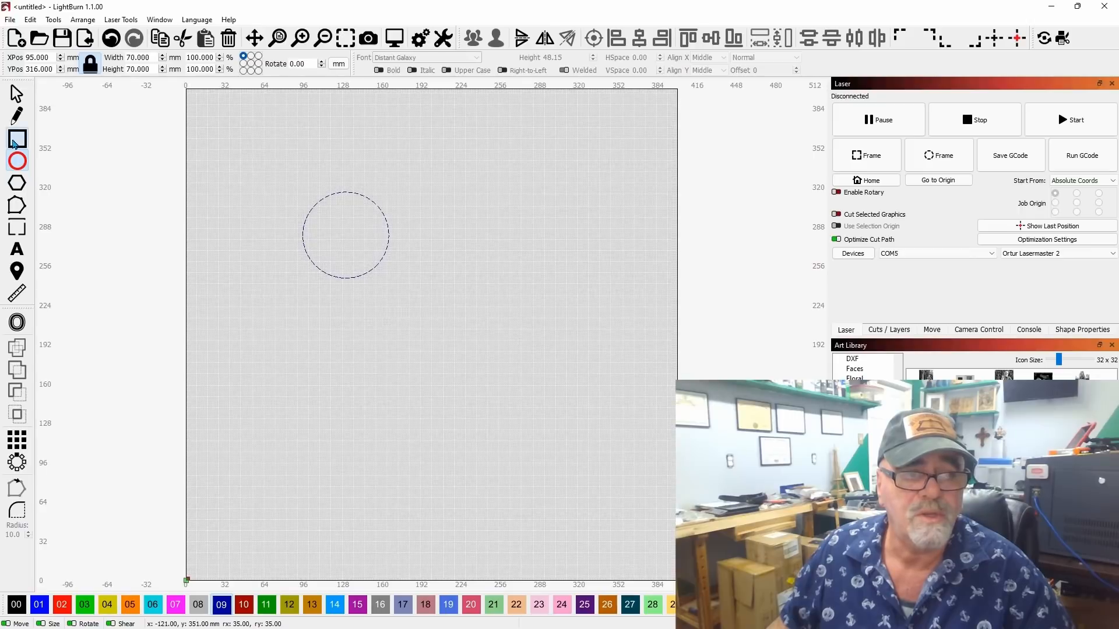
left_click_drag(401, 195, 484, 274)
key("Escape")
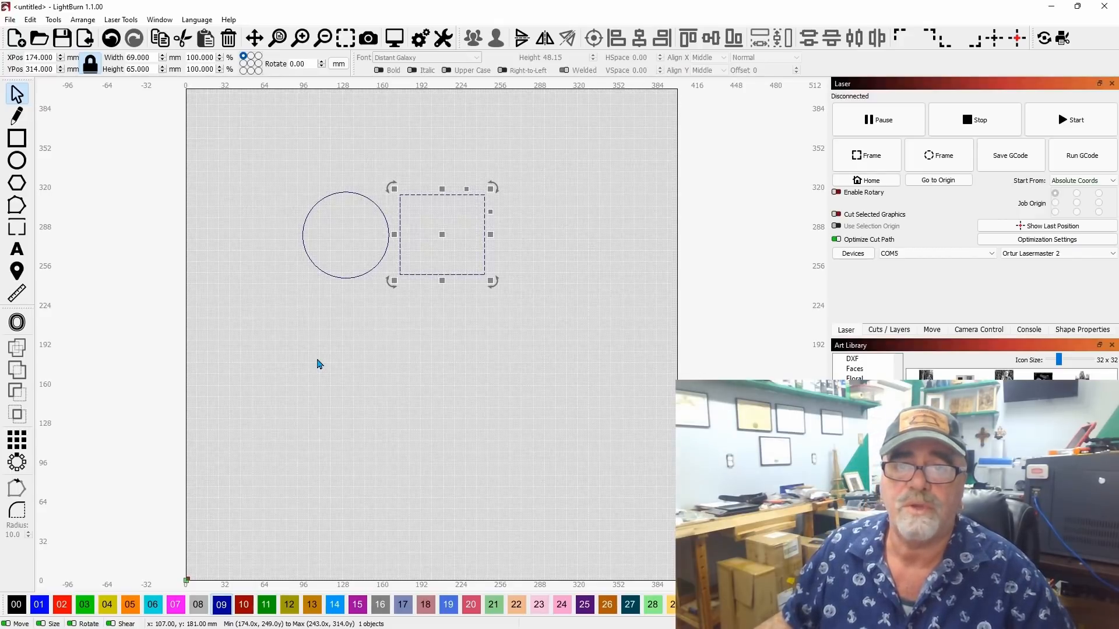
left_click(358, 326)
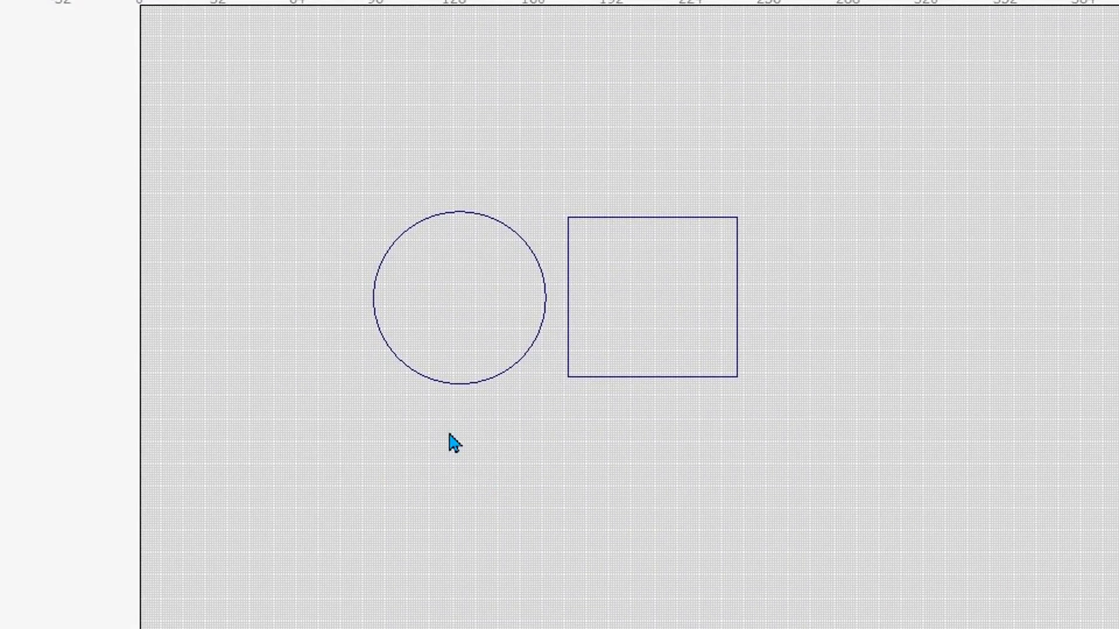
- Set the circle's start point to its bottom node
left_click(439, 312)
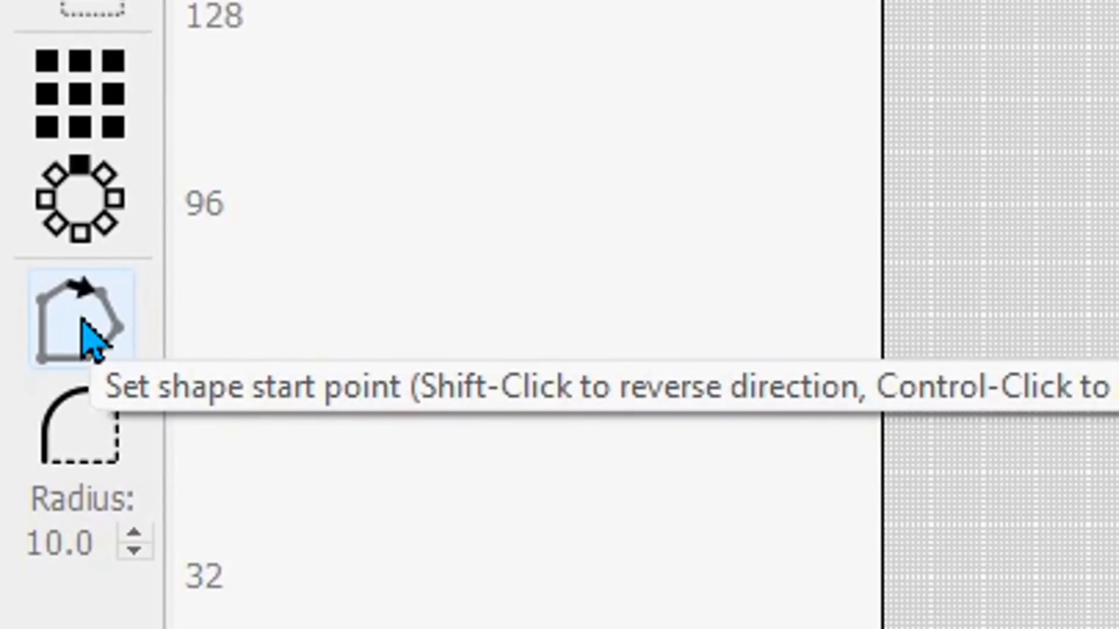
left_click(83, 322)
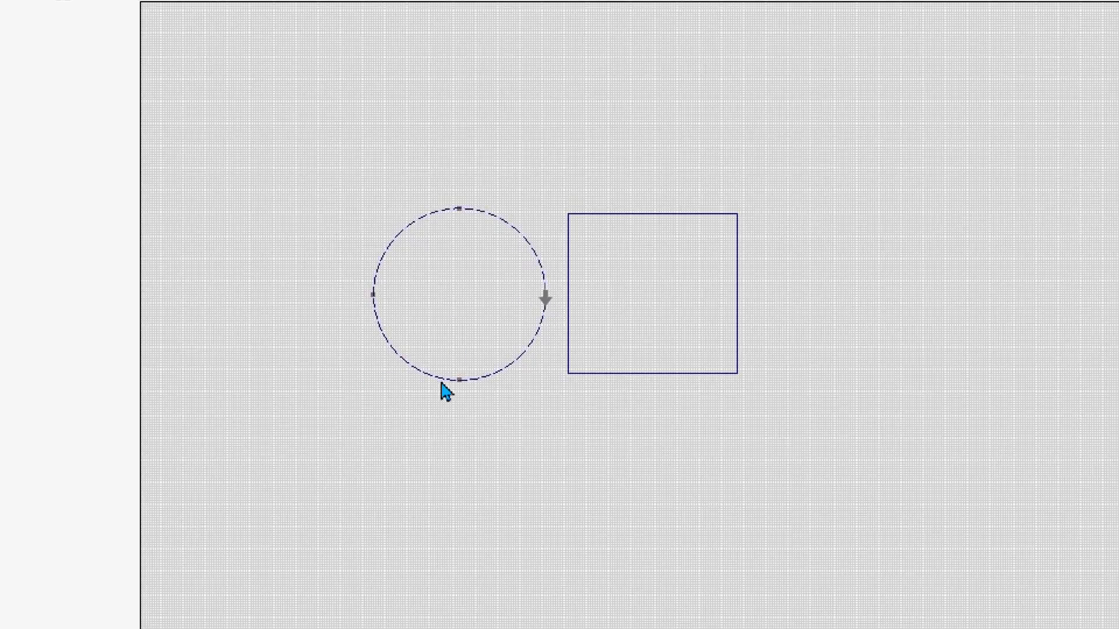
left_click(460, 384)
left_click(463, 382)
left_click(733, 409)
- Move the rectangle to the lower right of the circle, at about X 148.5, Y 239.5 mm, and set its start point at the upper-left corner
left_click(645, 294)
left_click_drag(656, 305, 591, 480)
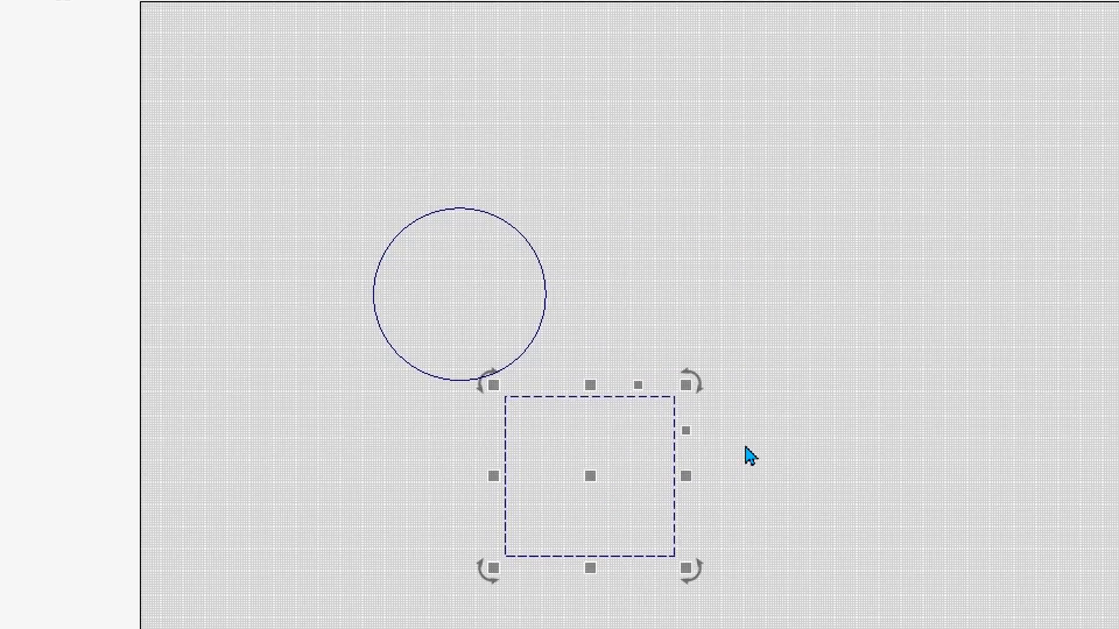
left_click(748, 455)
left_click_drag(463, 412, 411, 374)
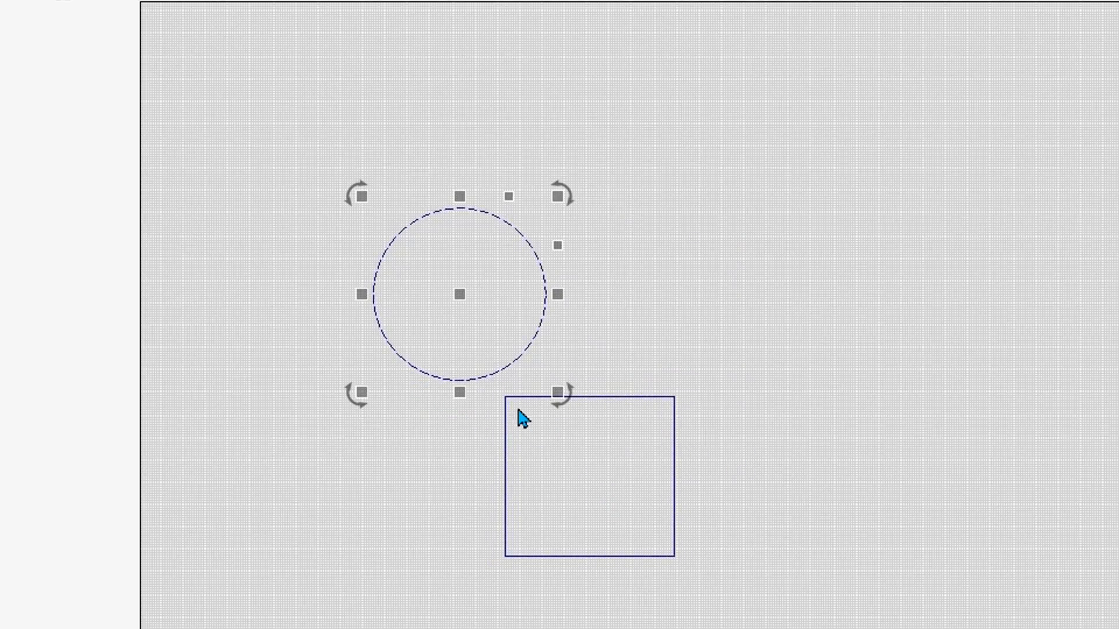
left_click(505, 429)
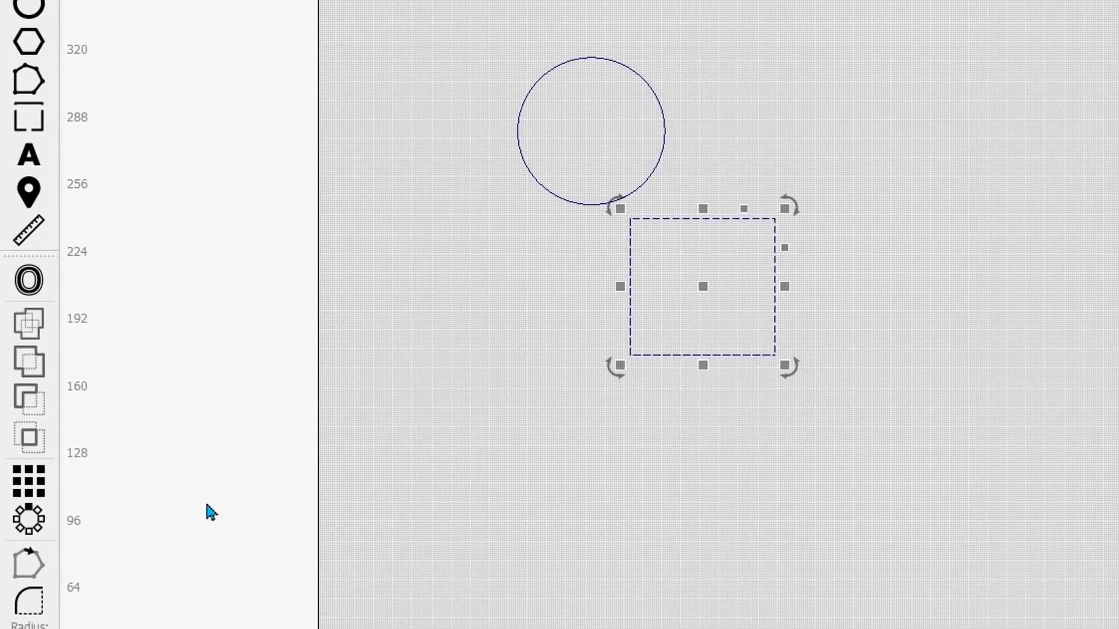
left_click(30, 568)
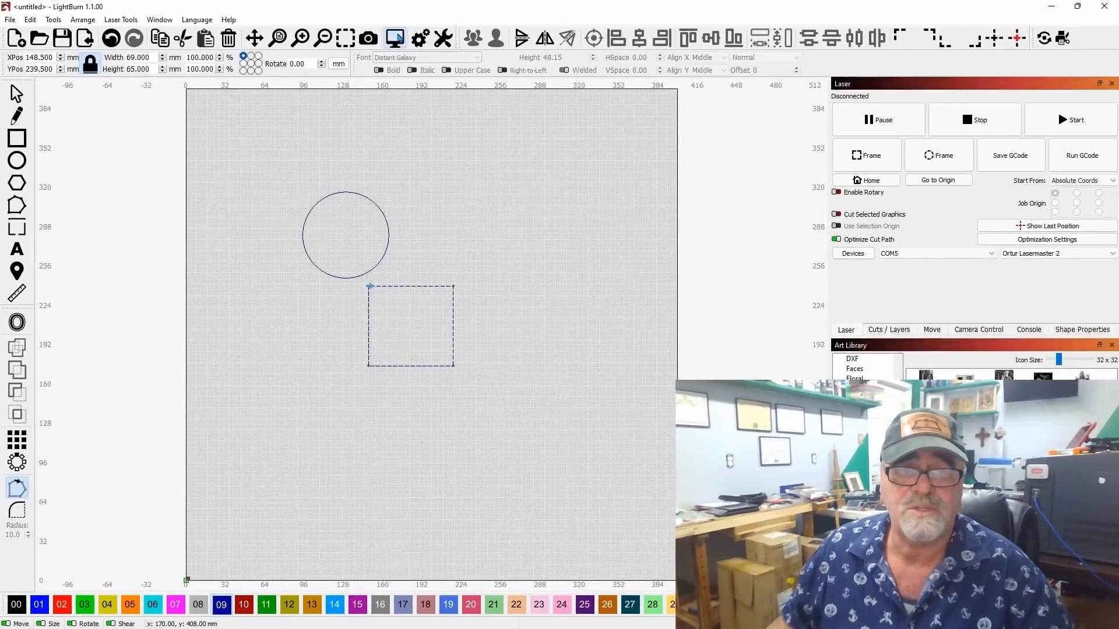
- Preview the circle and rectangle job and run through the cut simulation to check where each shape starts
key("alt+p")
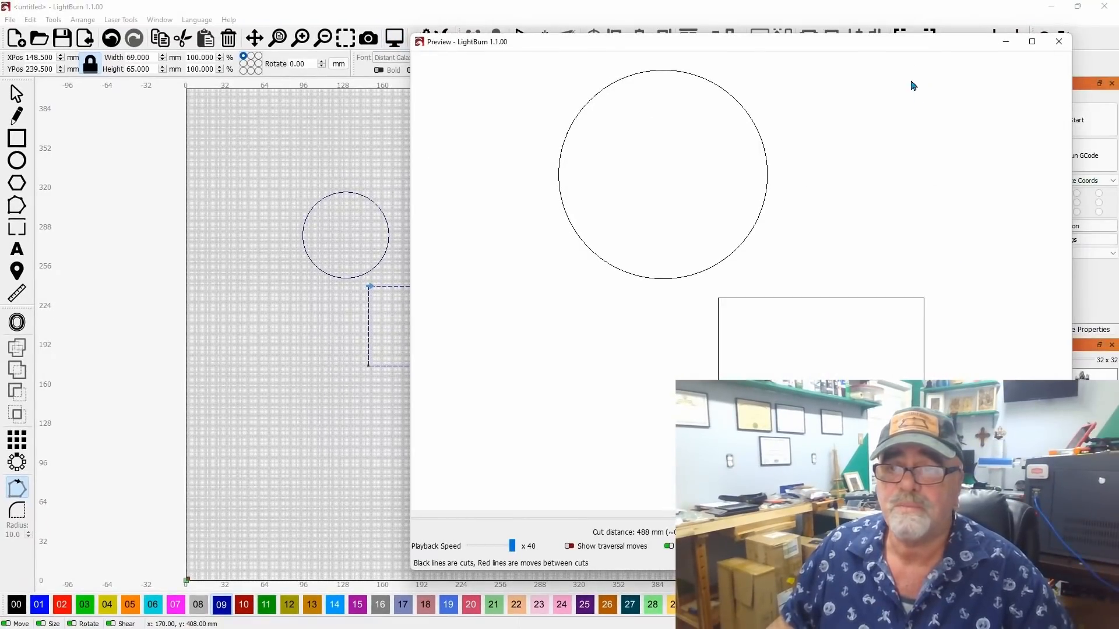
left_click_drag(909, 48, 638, 36)
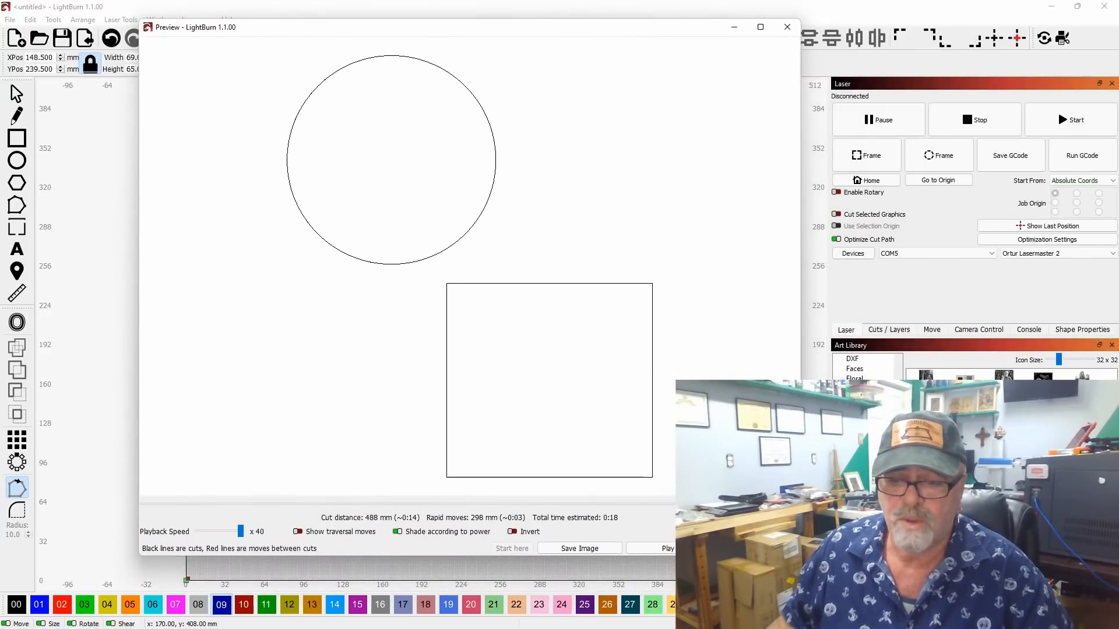
left_click(669, 548)
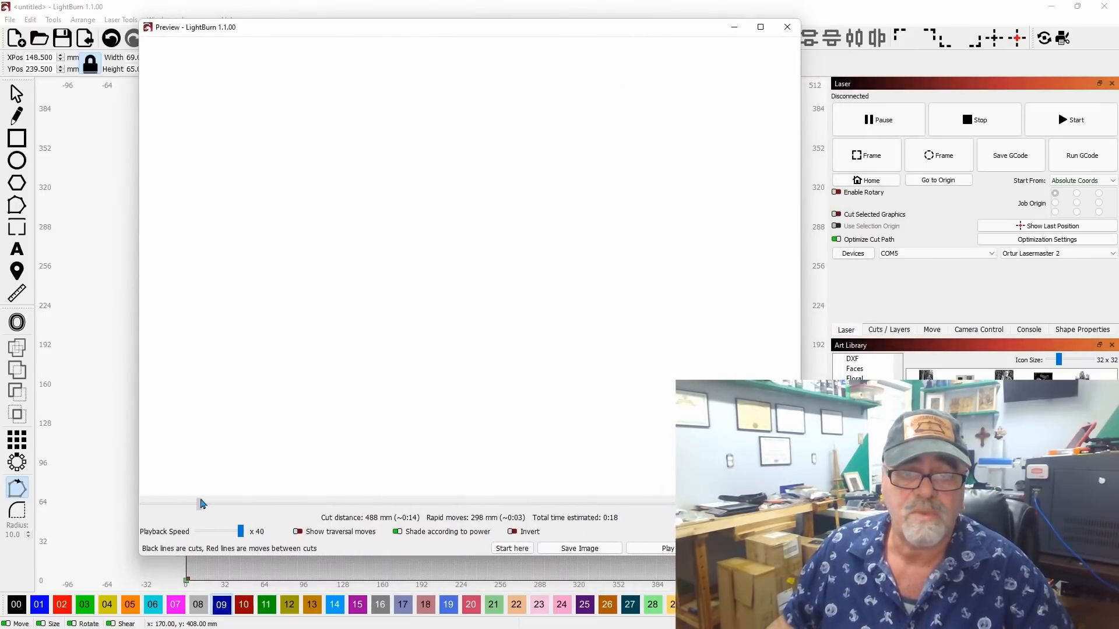
mouse_move(201, 503)
left_mouse_down()
mouse_move(441, 505)
mouse_move(551, 539)
mouse_move(750, 542)
left_mouse_up()
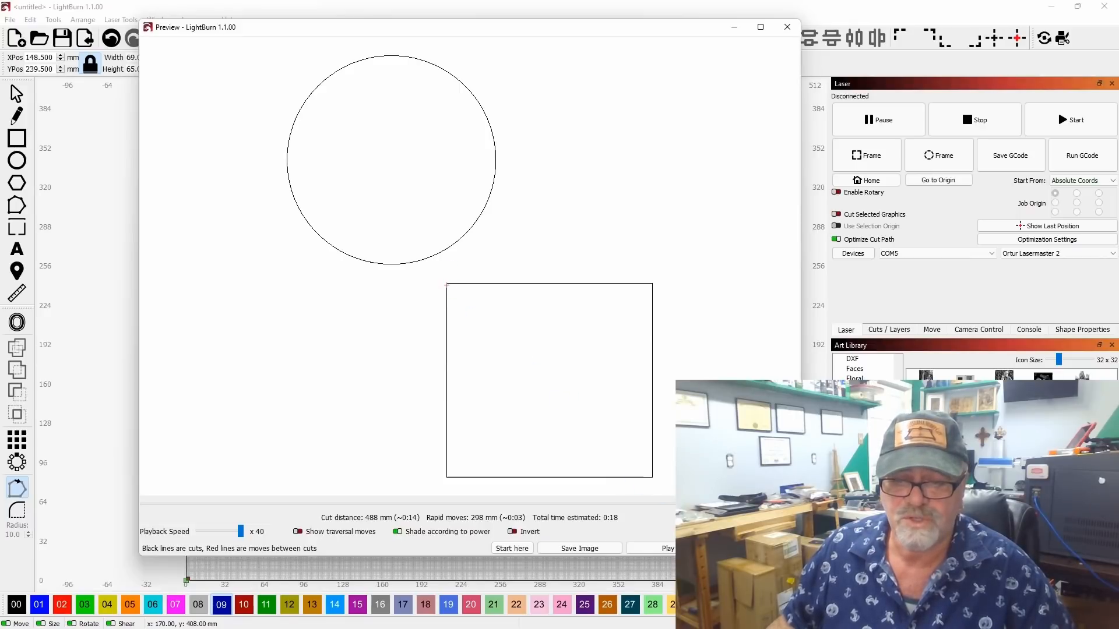
key("Escape")
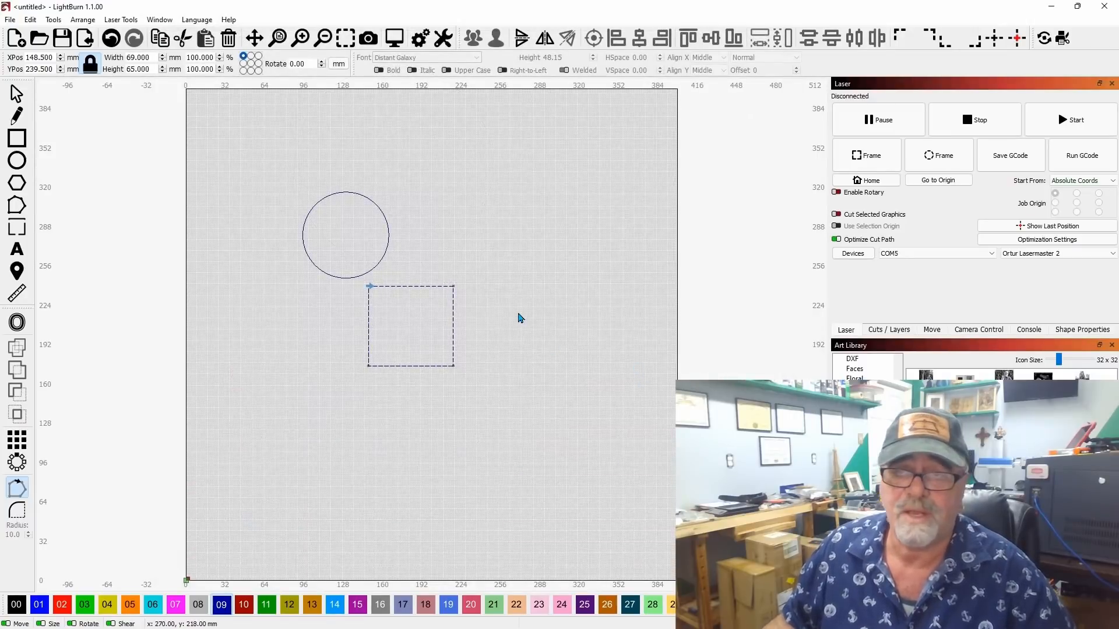
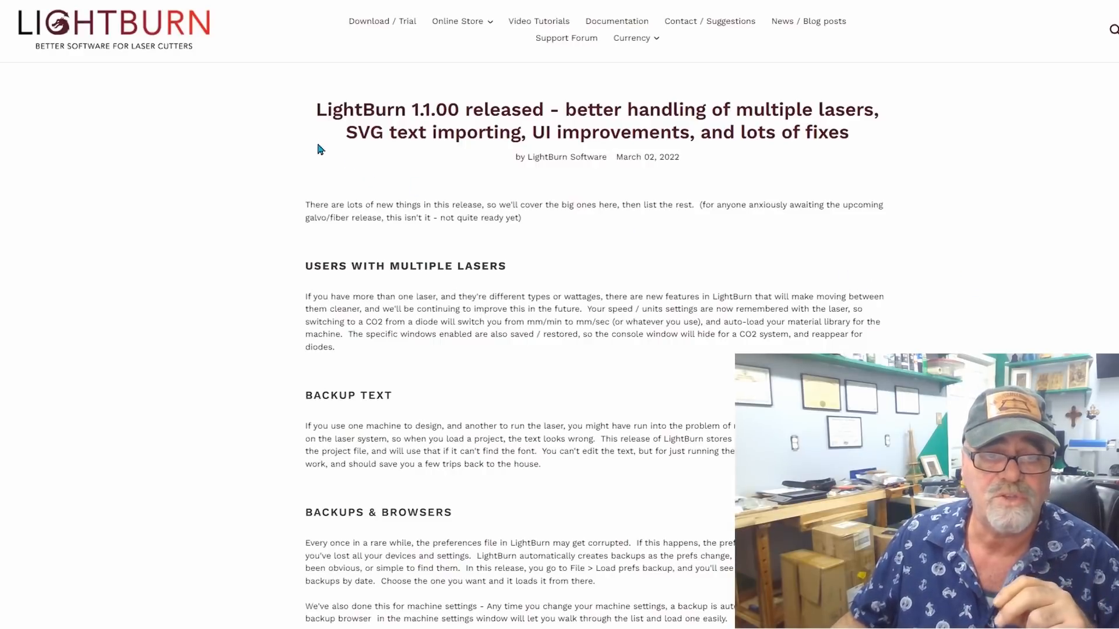
- Read the LightBurn 1.1.00 release notes web page from the multiple lasers section down to the notable fixes and remaining changes
scroll(936, 254, "down", 2)
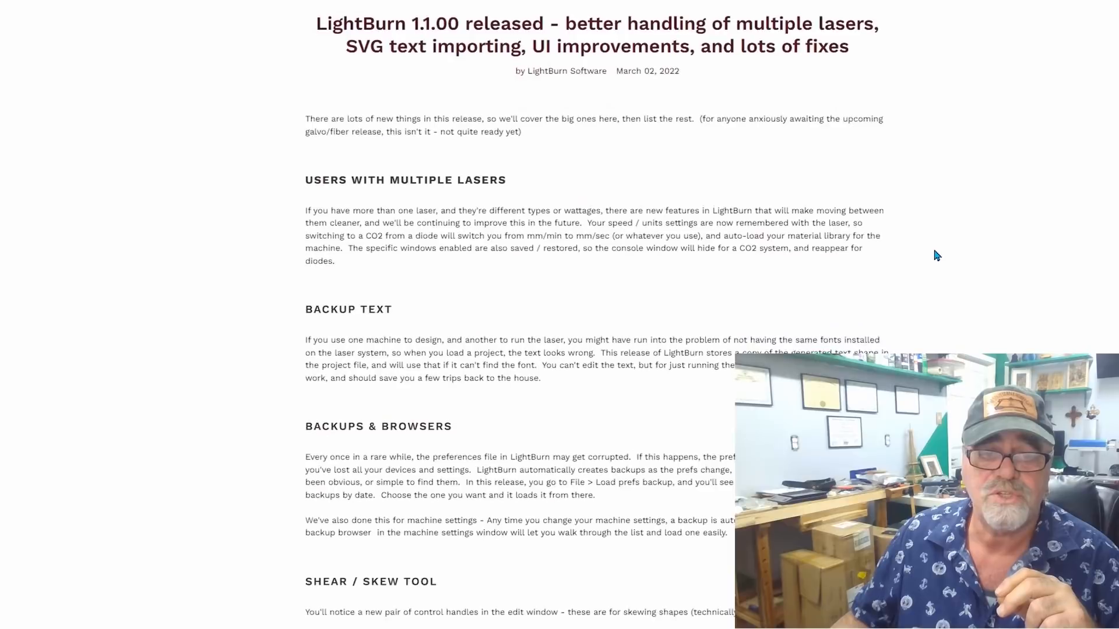
scroll(644, 247, "down", 2)
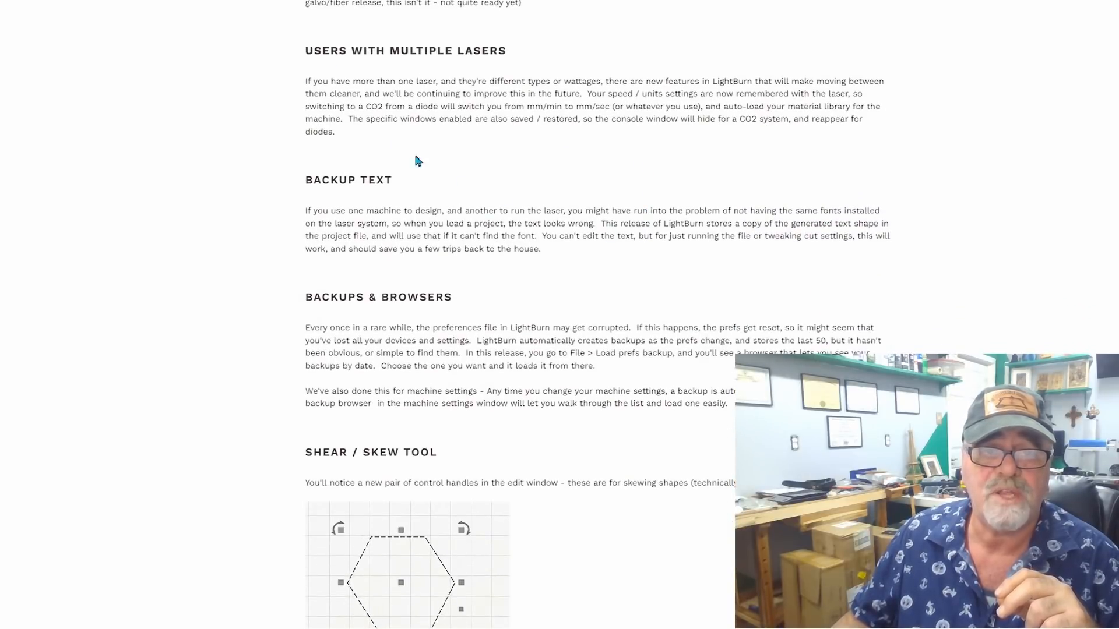
scroll(696, 236, "down", 2)
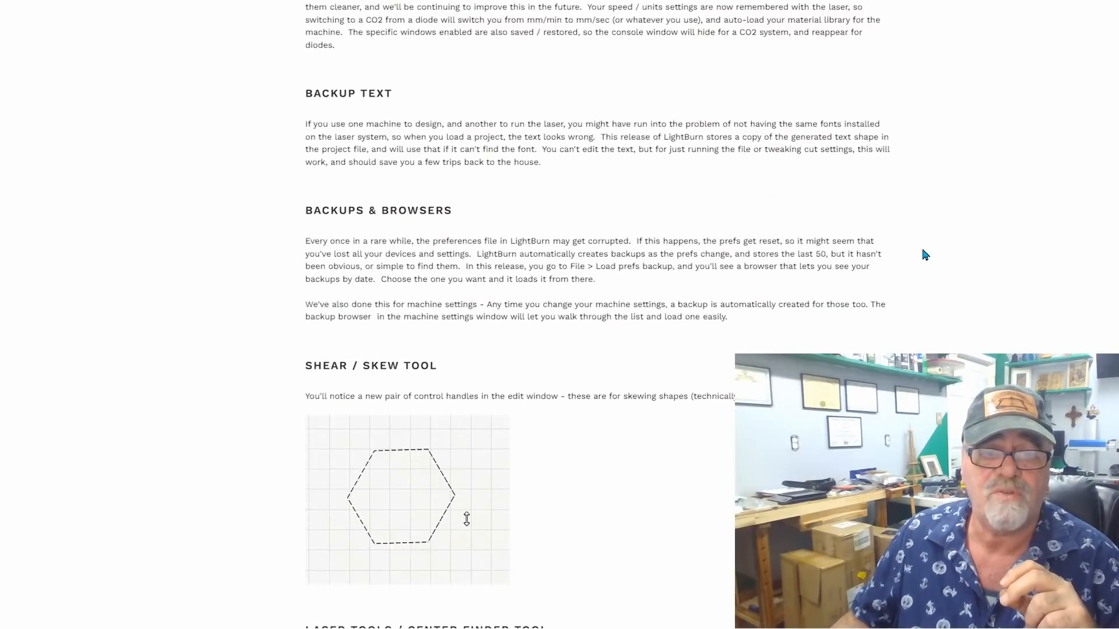
scroll(924, 254, "down", 5)
scroll(914, 251, "down", 2)
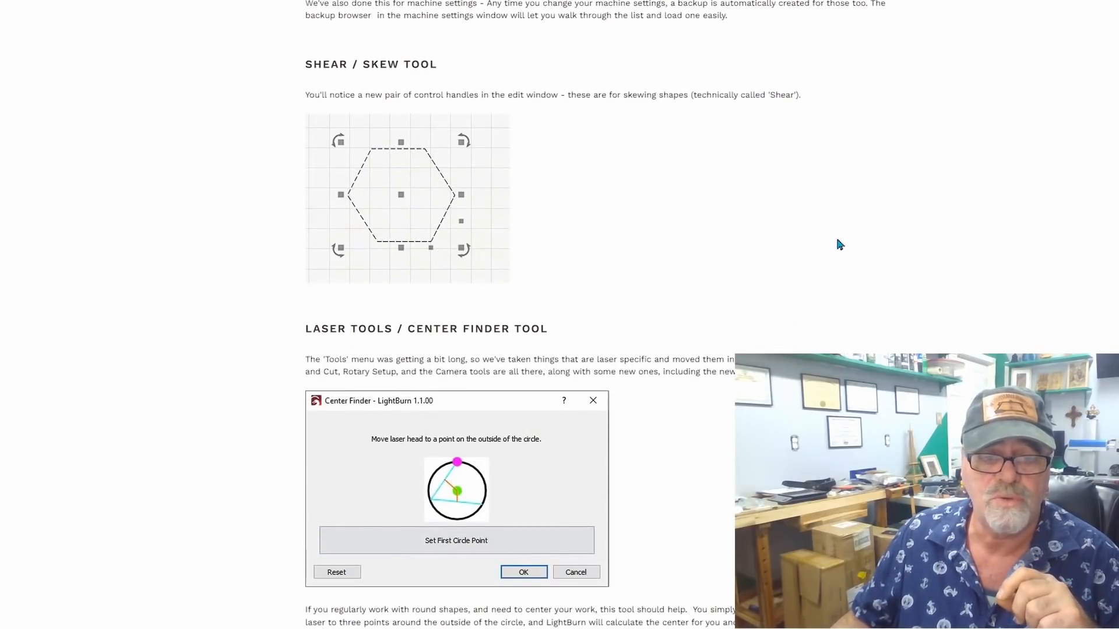
scroll(862, 230, "down", 6)
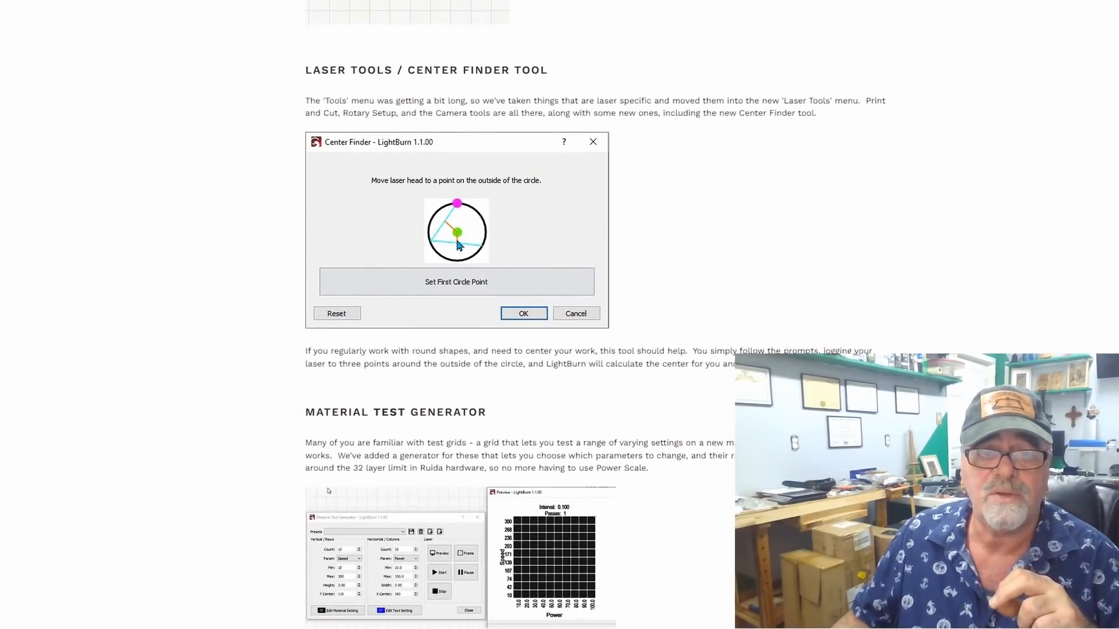
scroll(832, 245, "down", 1)
scroll(832, 232, "down", 6)
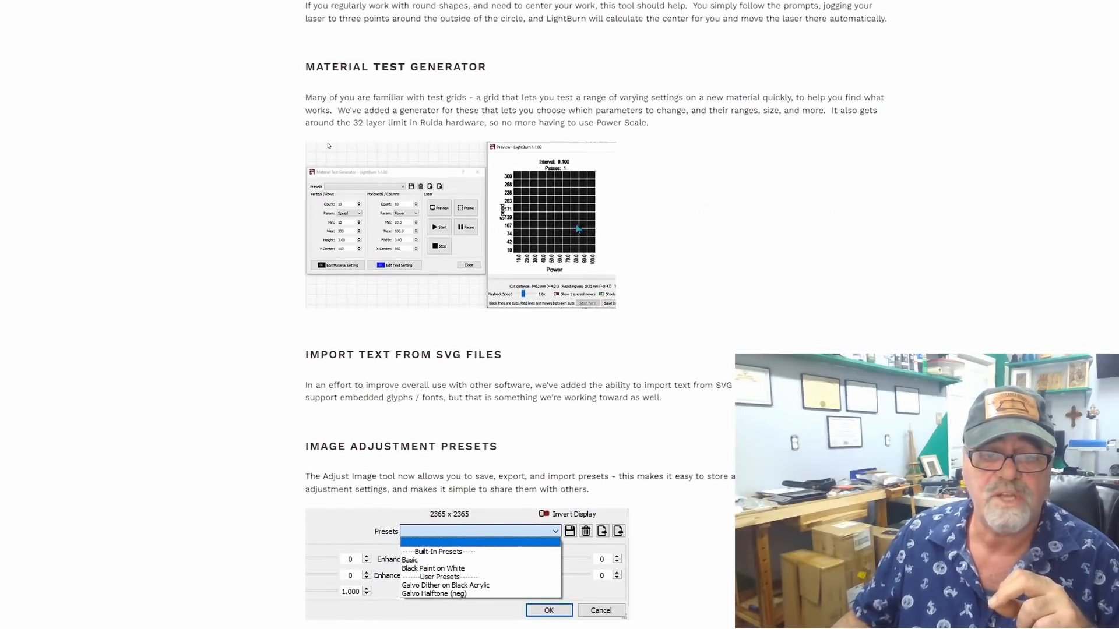
scroll(803, 226, "down", 5)
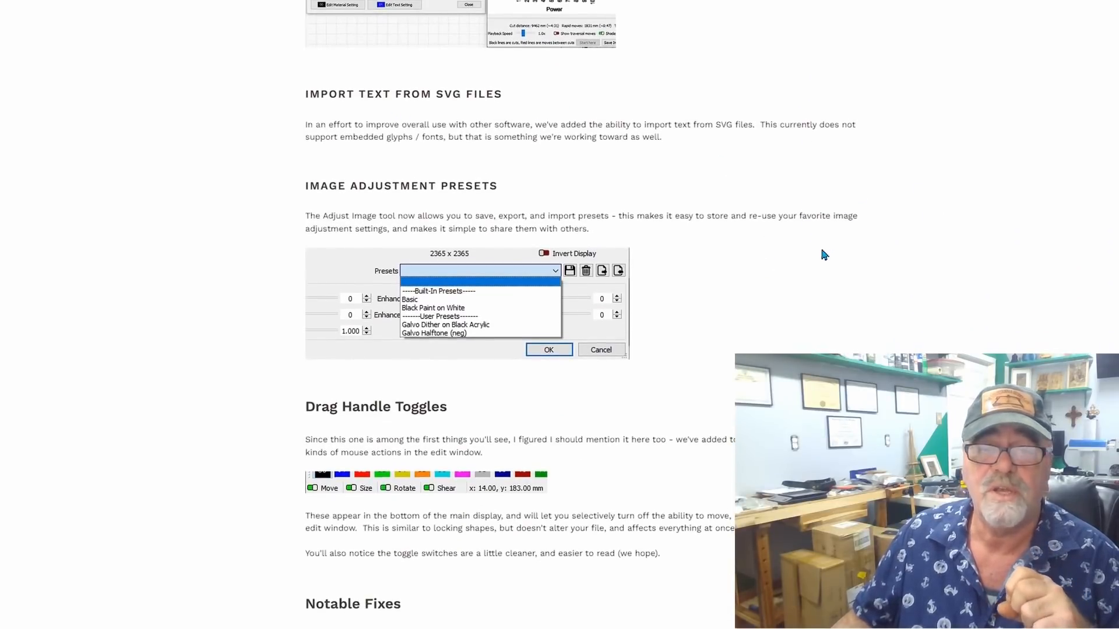
scroll(822, 255, "down", 1)
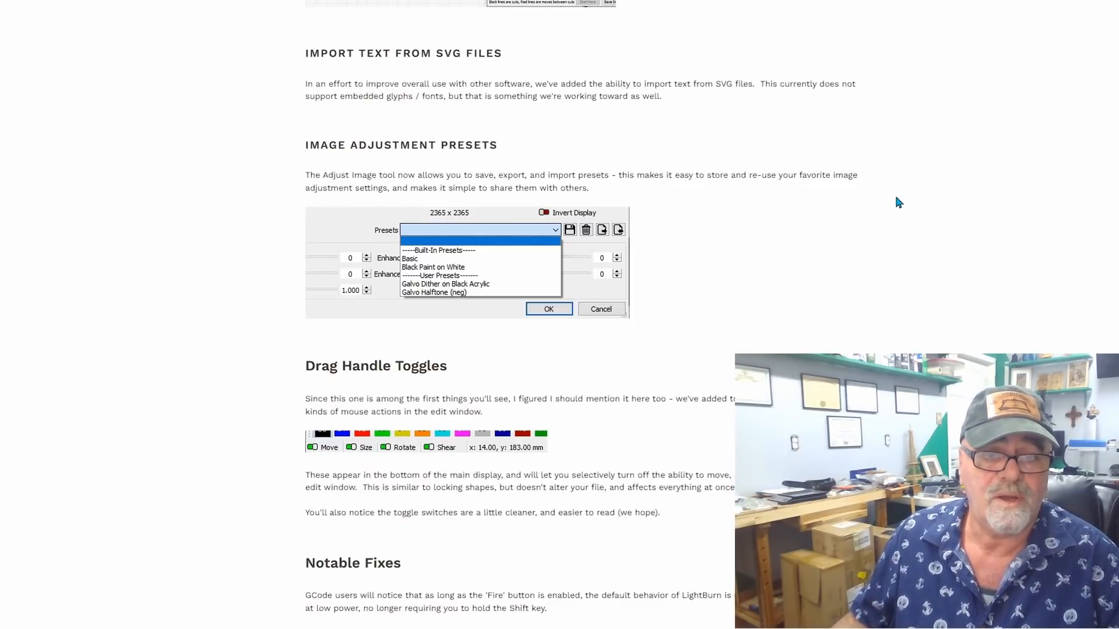
scroll(937, 180, "down", 2)
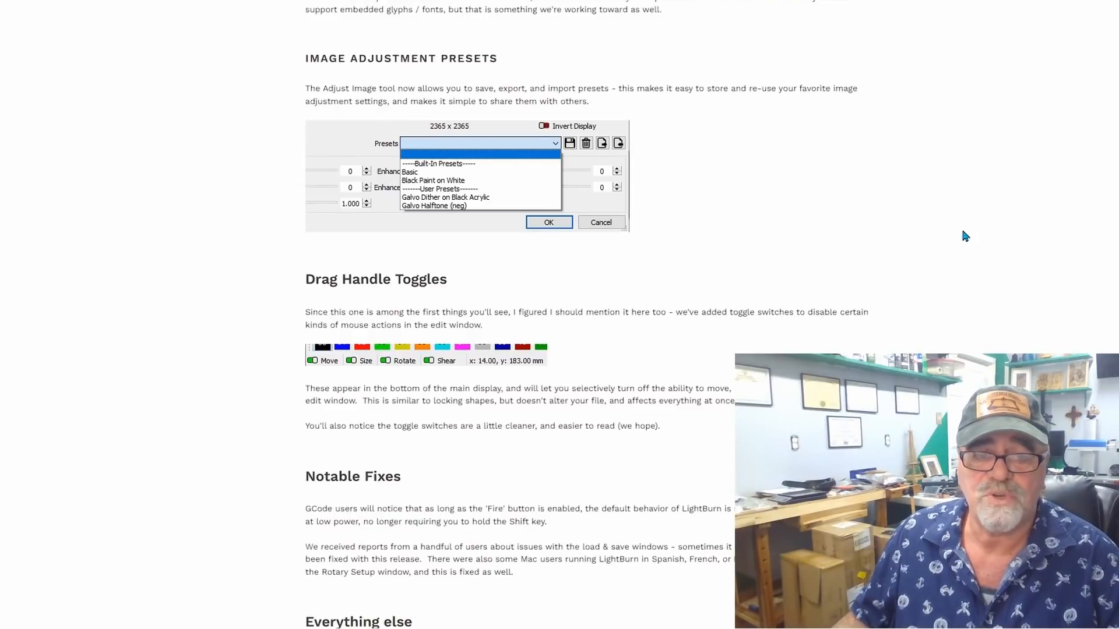
scroll(958, 232, "down", 3)
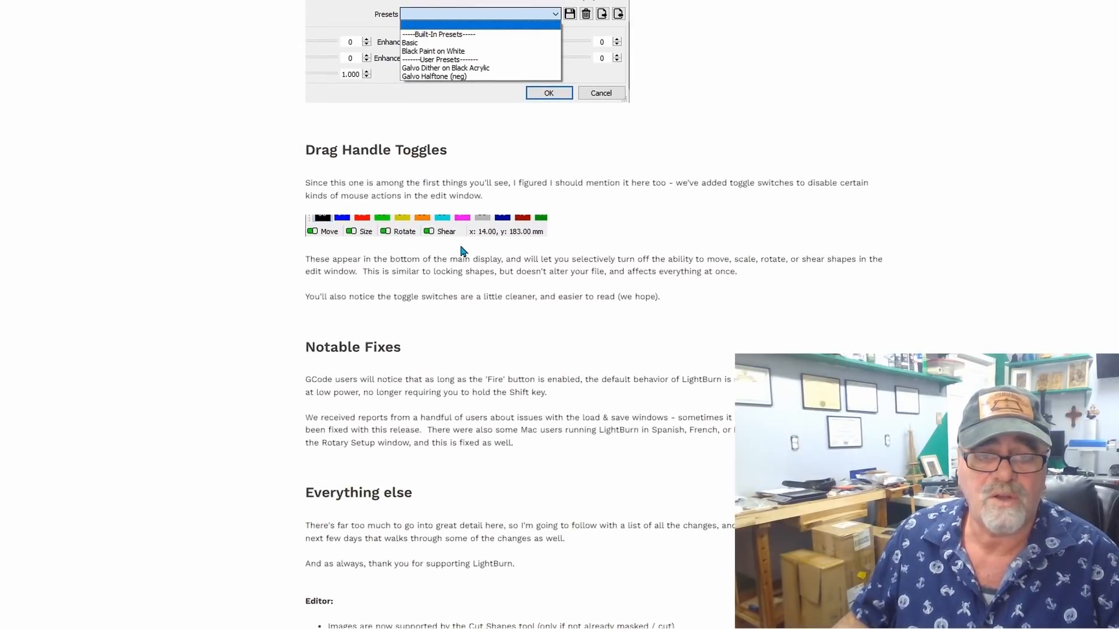
- Read the release notes from Drag Handle Toggles and Notable Fixes through the Editor list under Everything else
scroll(926, 215, "down", 3)
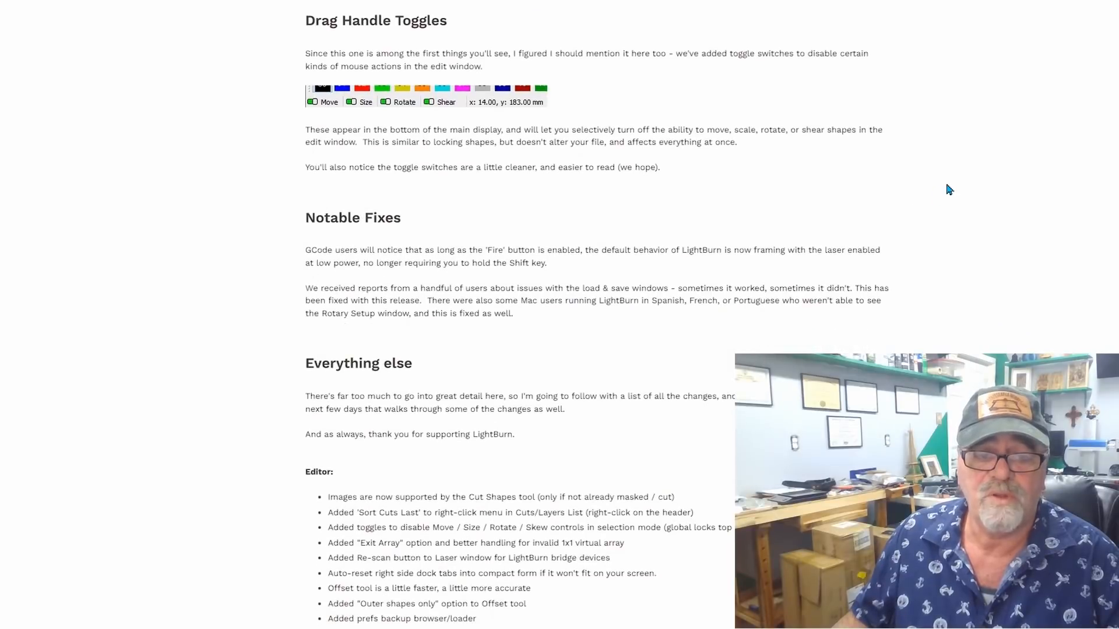
scroll(935, 191, "down", 1)
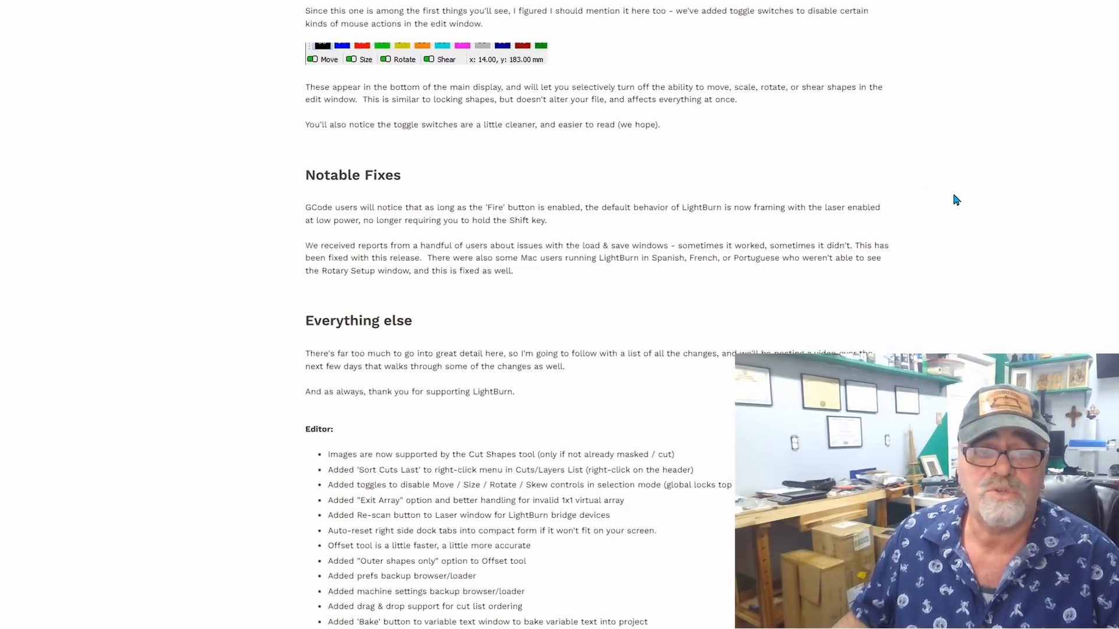
scroll(956, 199, "down", 6)
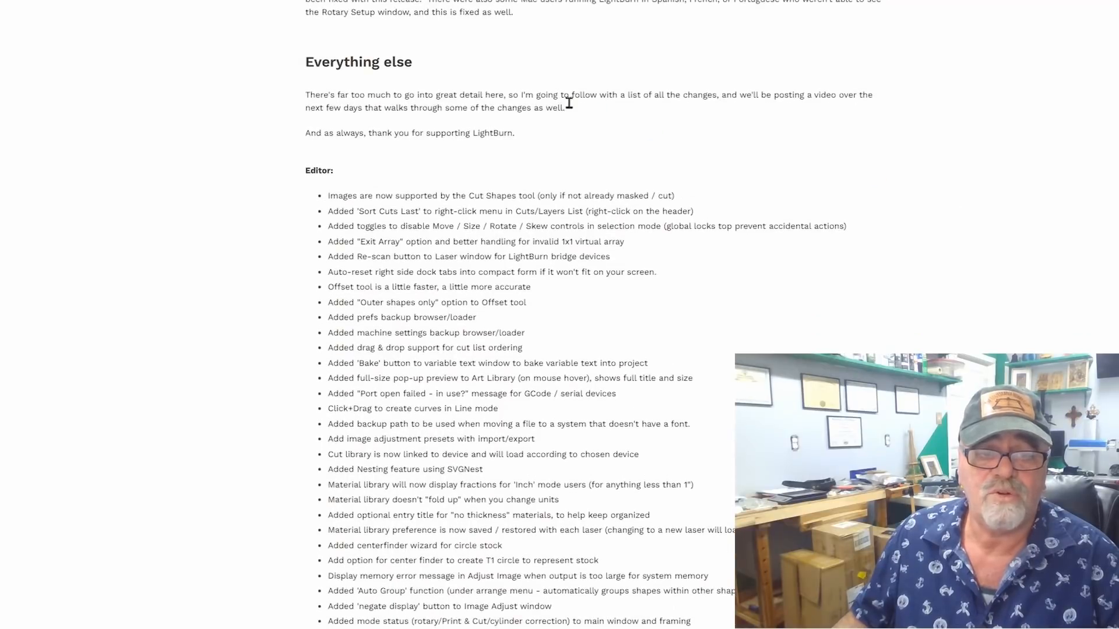
scroll(965, 246, "down", 2)
scroll(971, 243, "down", 2)
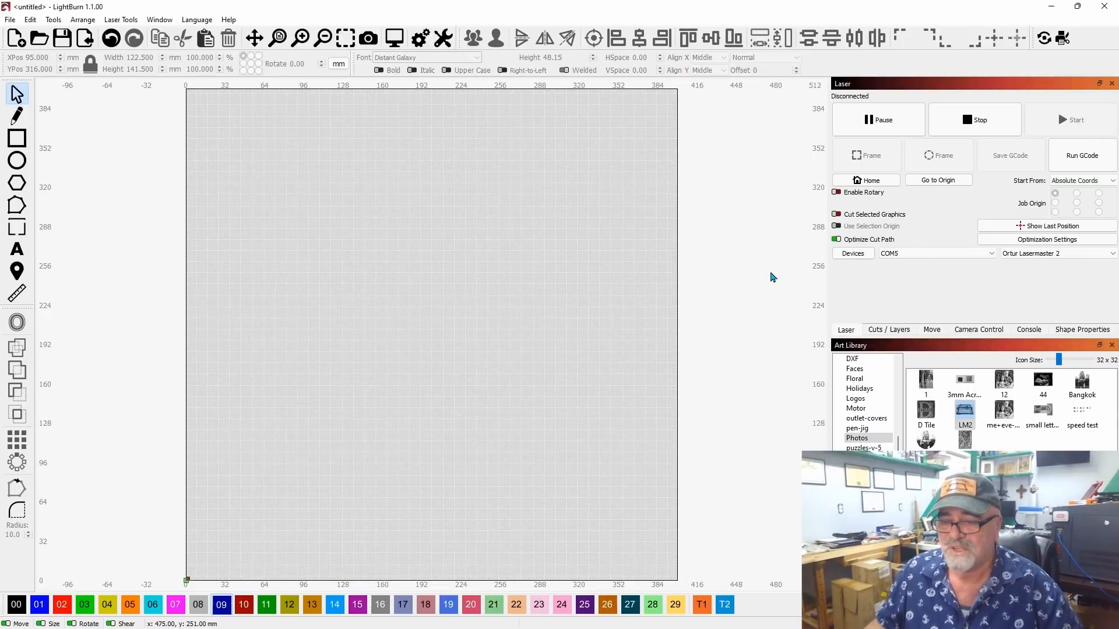
- In LightBurn's device settings, enable the job checklist and enter the reminders "Air Assist on?", "Water On?" and "Laser Focused?" on separate lines
left_click(448, 41)
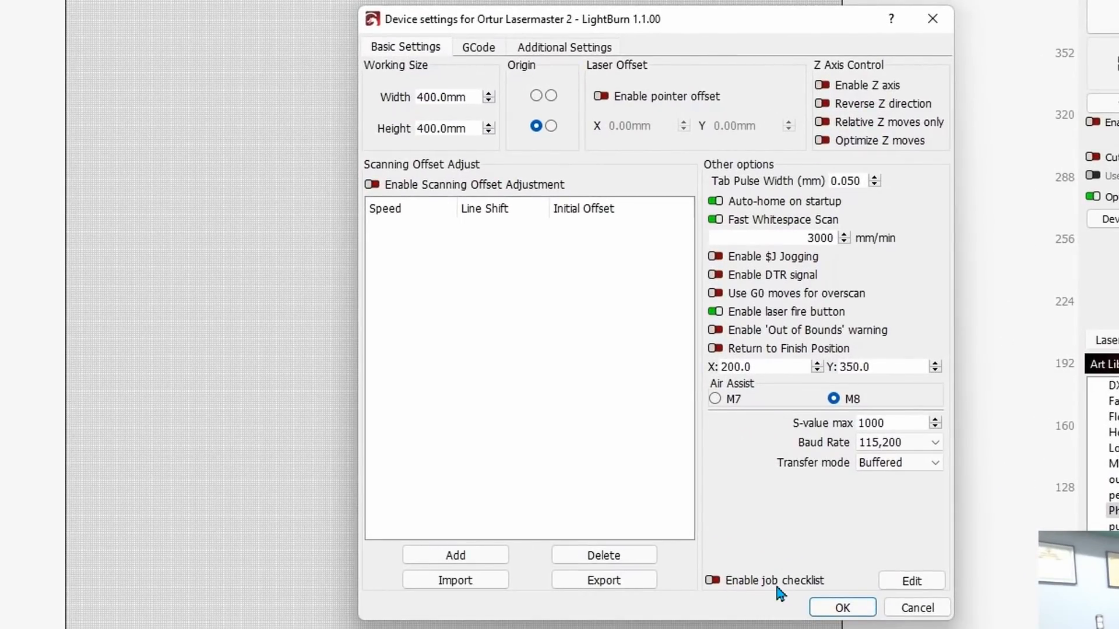
left_click(713, 581)
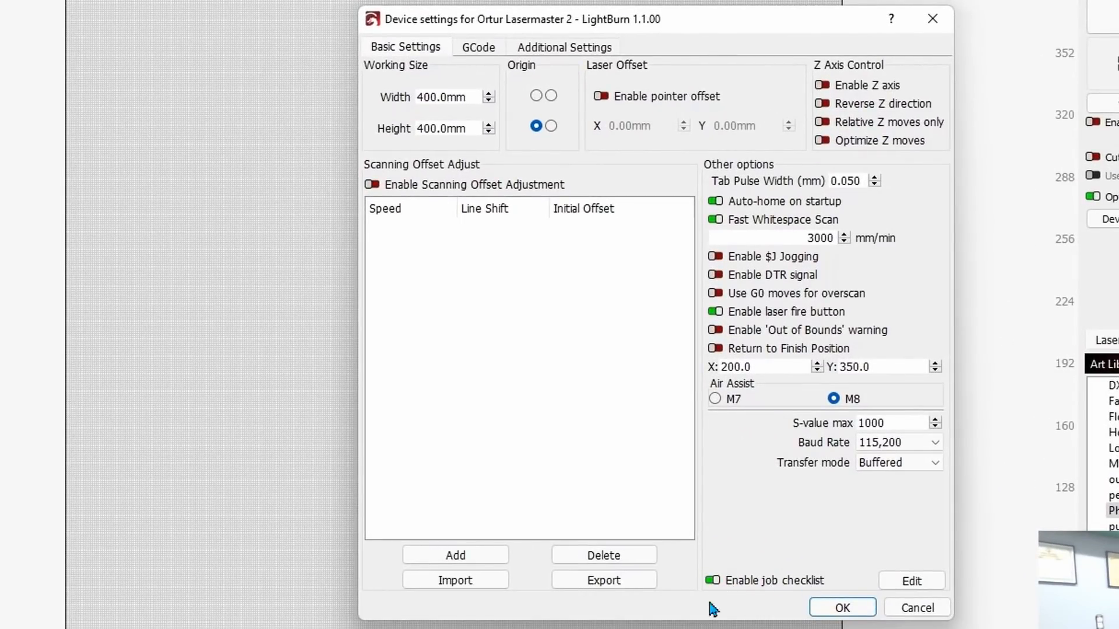
left_click(912, 581)
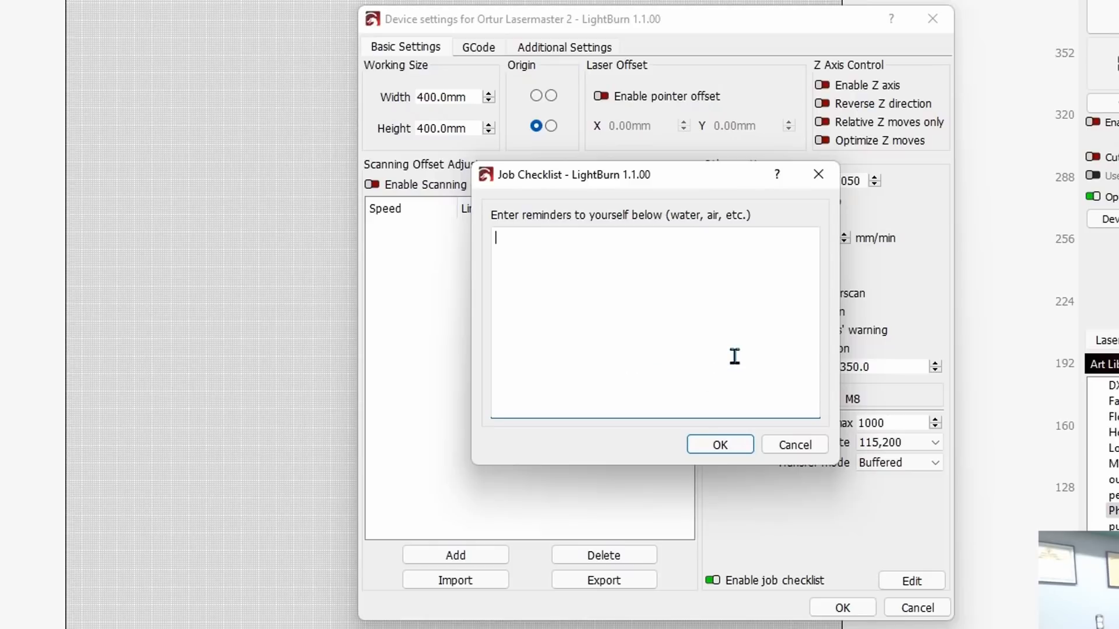
type("Air Ass")
type("ist on")
type("? ")
type("Water O")
type("n")
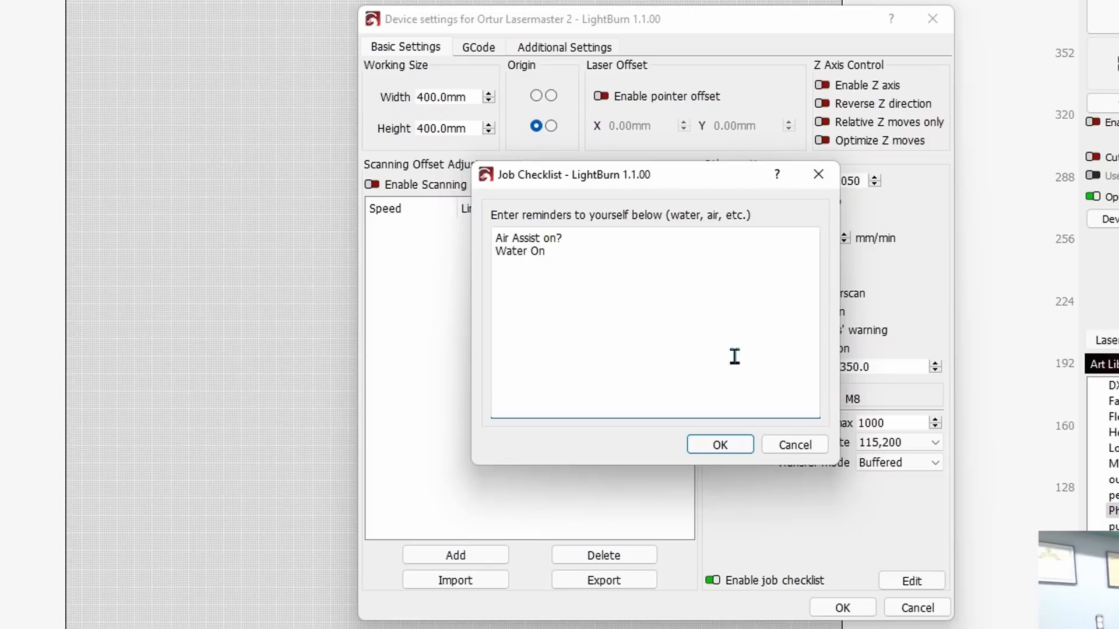
type("? ")
type("Laser Fo")
type("cused?")
left_click(716, 453)
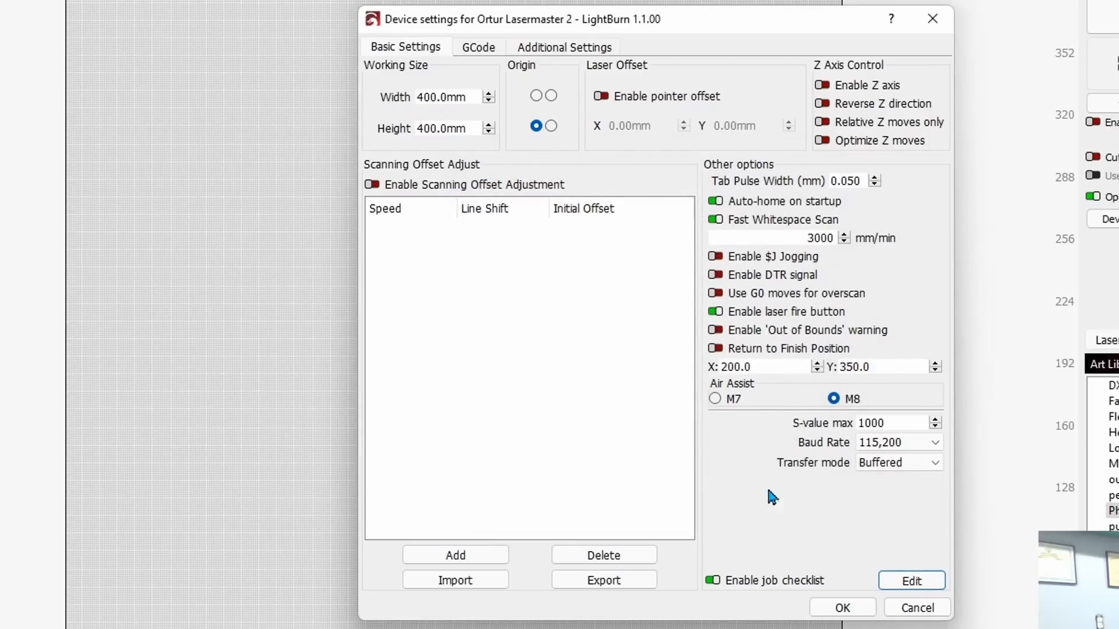
left_click(843, 608)
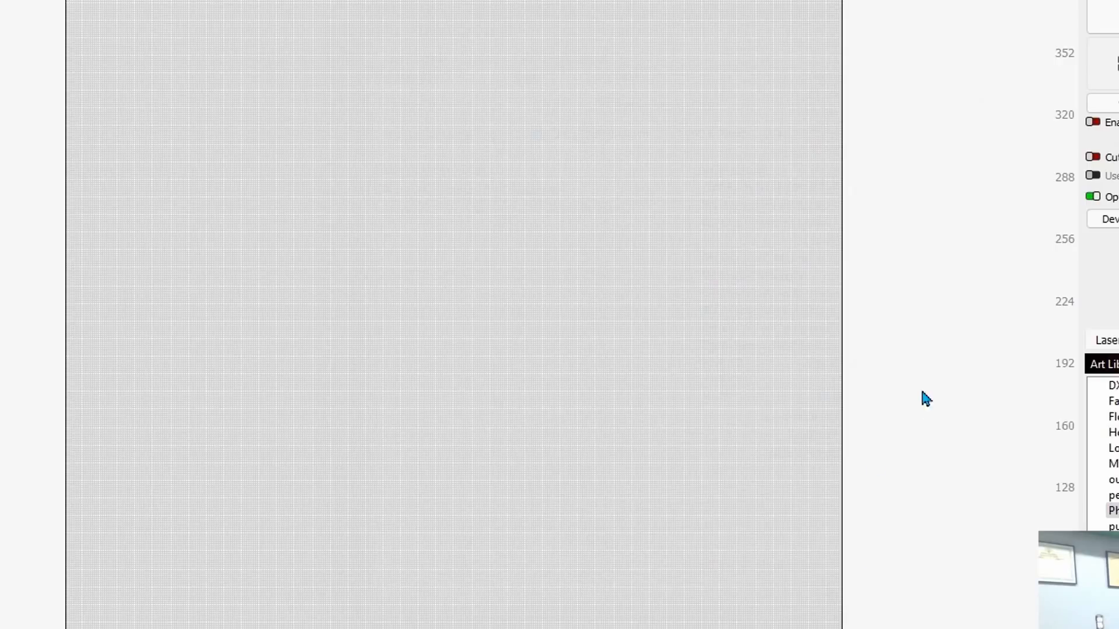